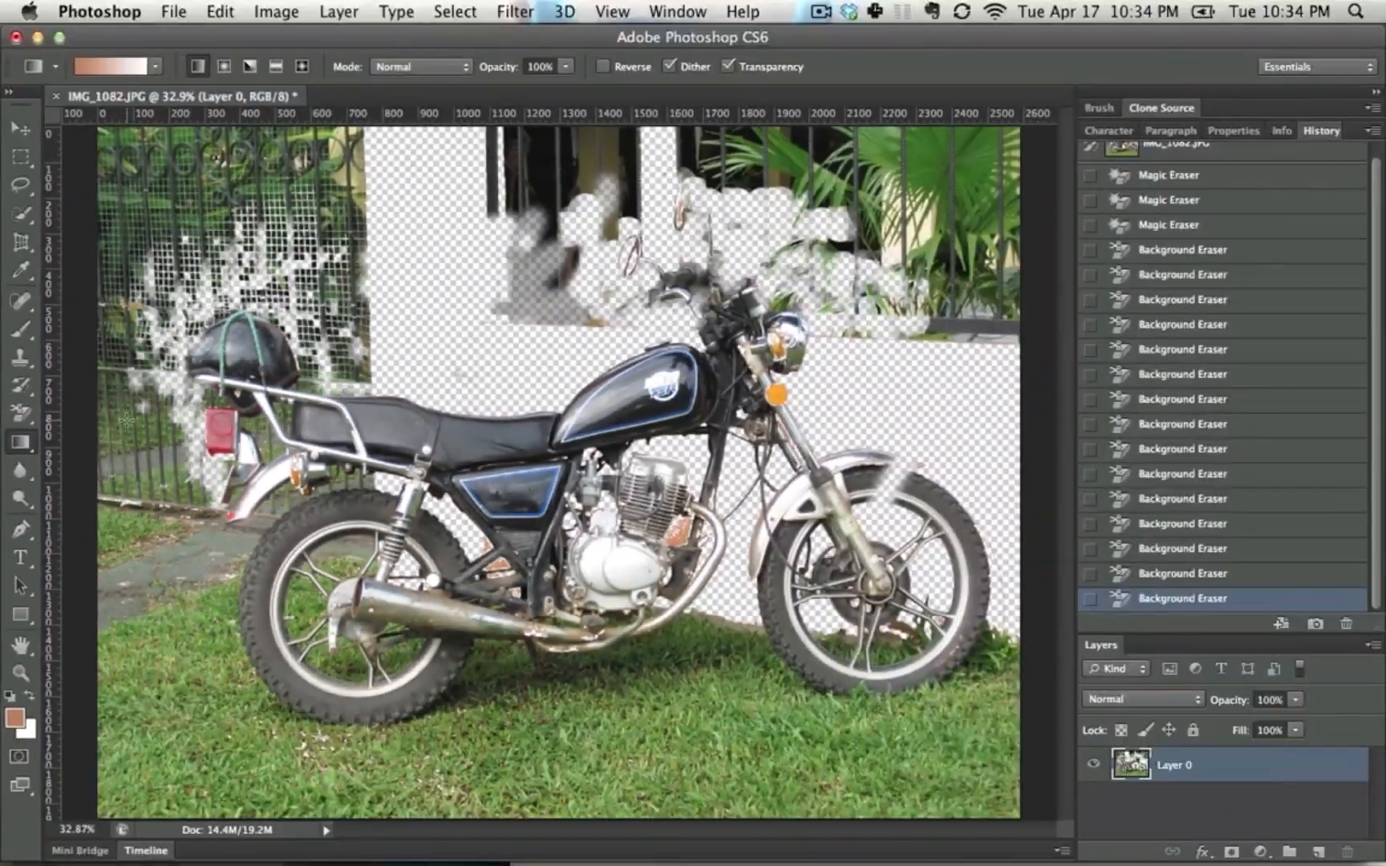
Try a horizontal linear gradient from brown to white across the motorcycle photo, and undo it
left_click_drag(133, 395, 903, 431)
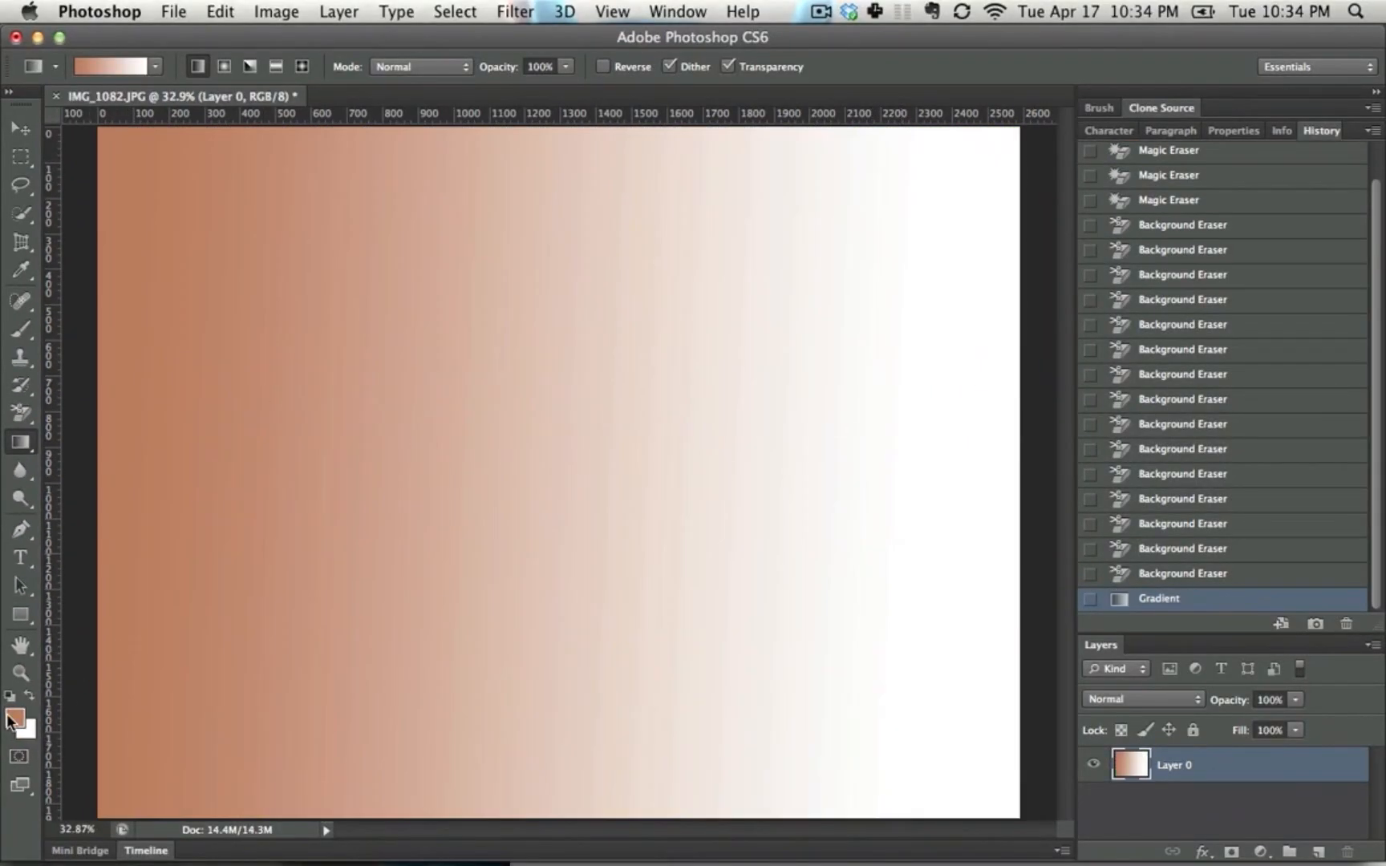
key("super+z")
Set the background colour to bright red and the foreground colour to a muted blue
left_click(29, 730)
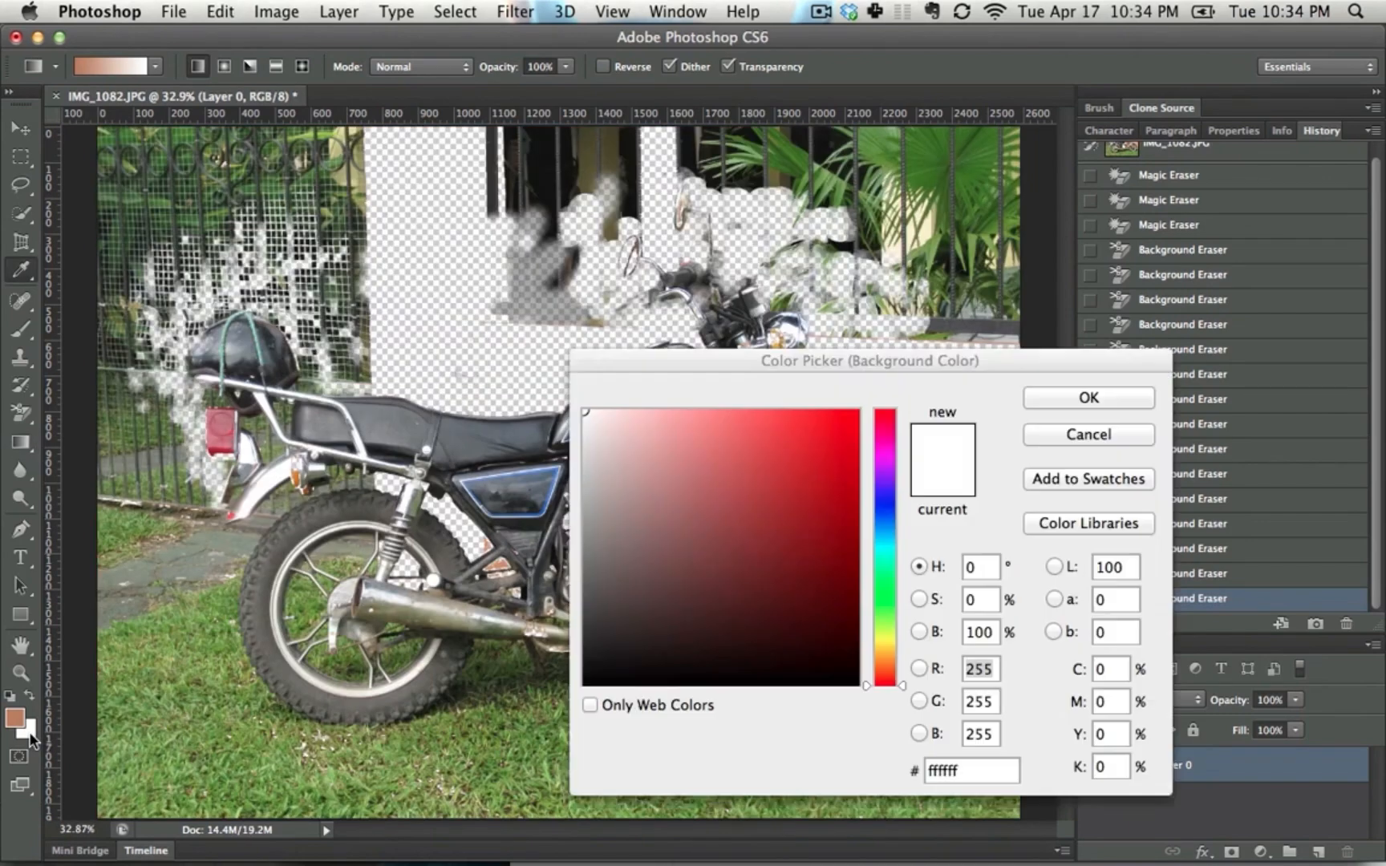
left_click_drag(660, 628, 906, 396)
key("Return")
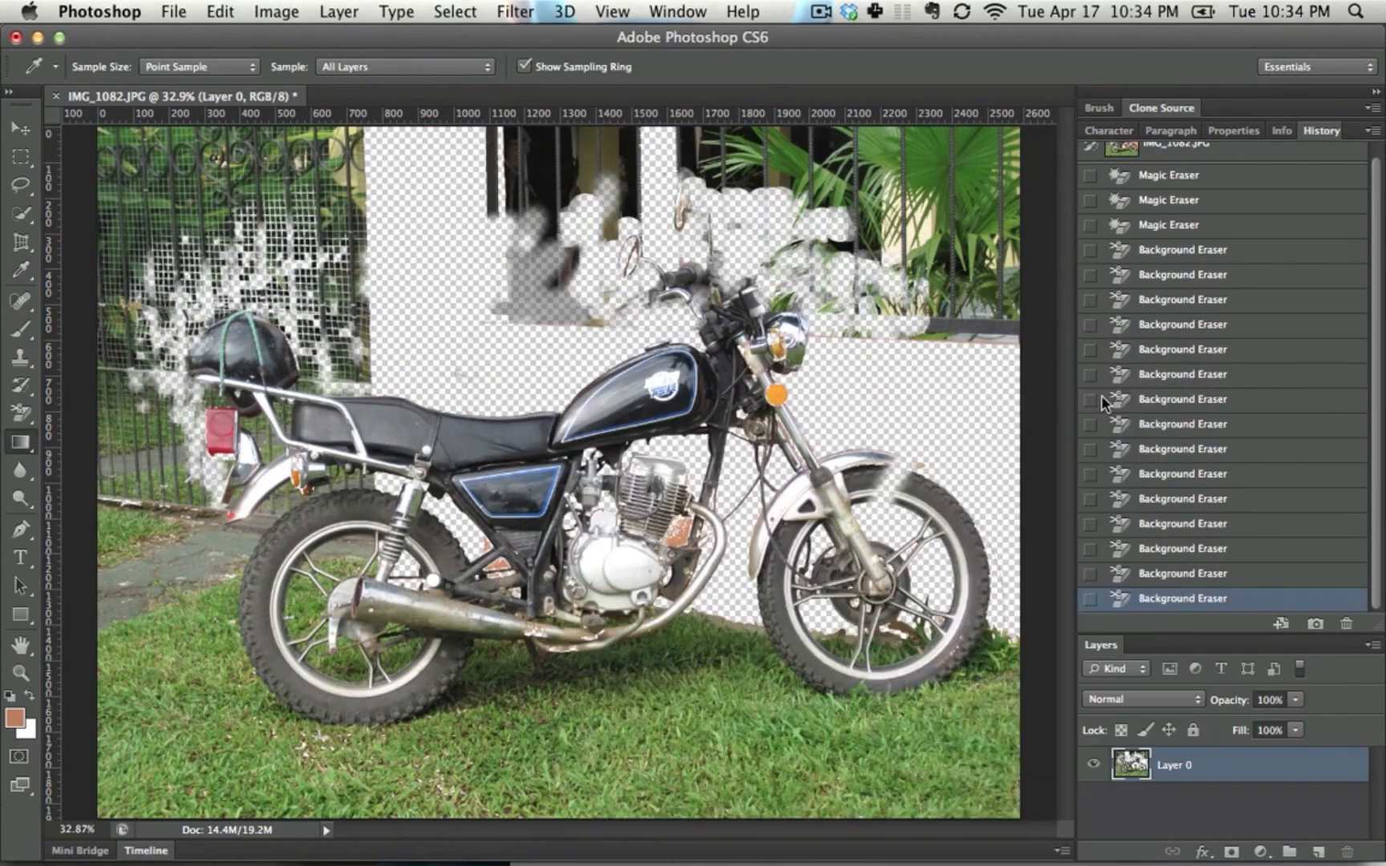
left_click(22, 720)
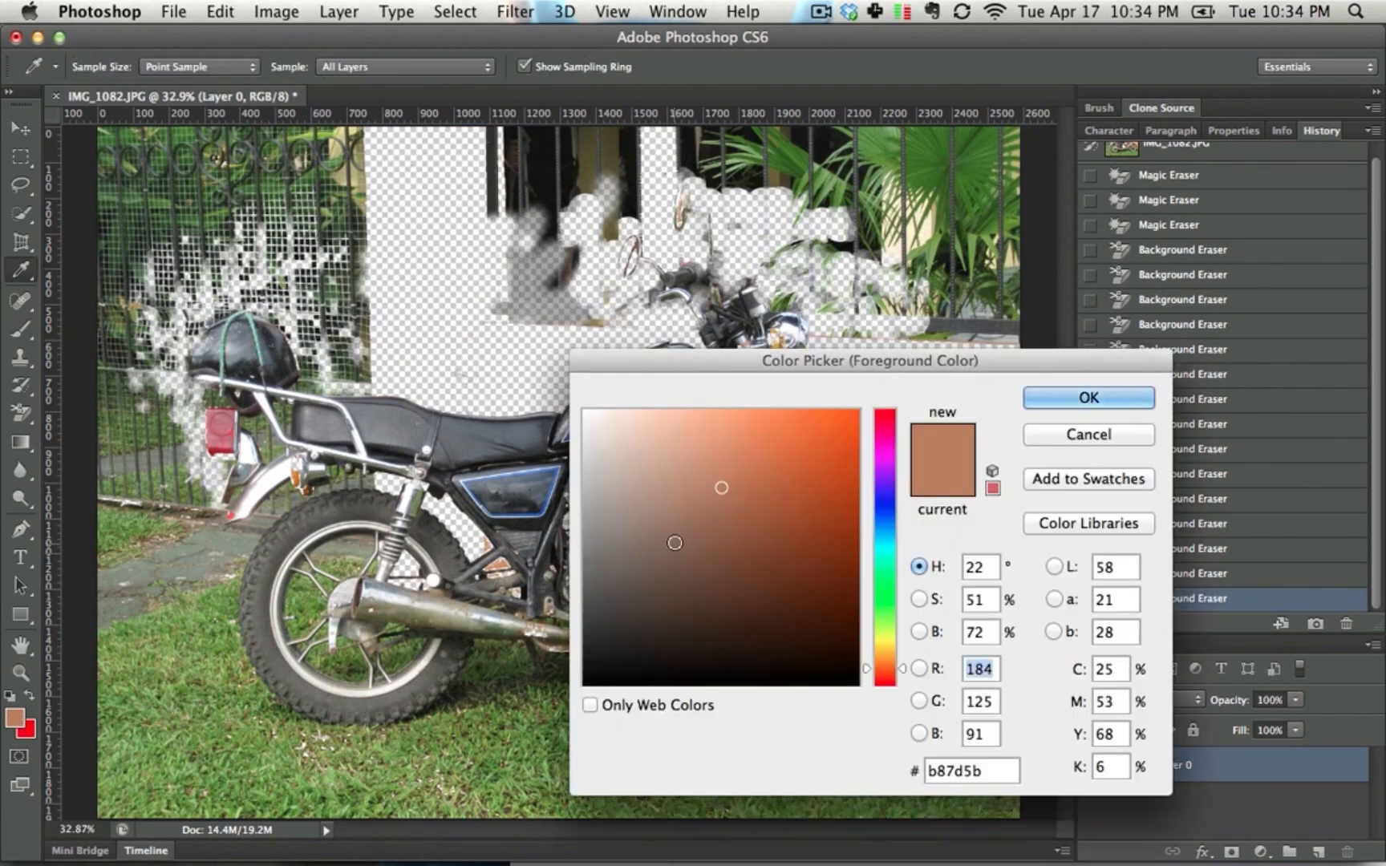
left_click(884, 502)
left_click(1069, 398)
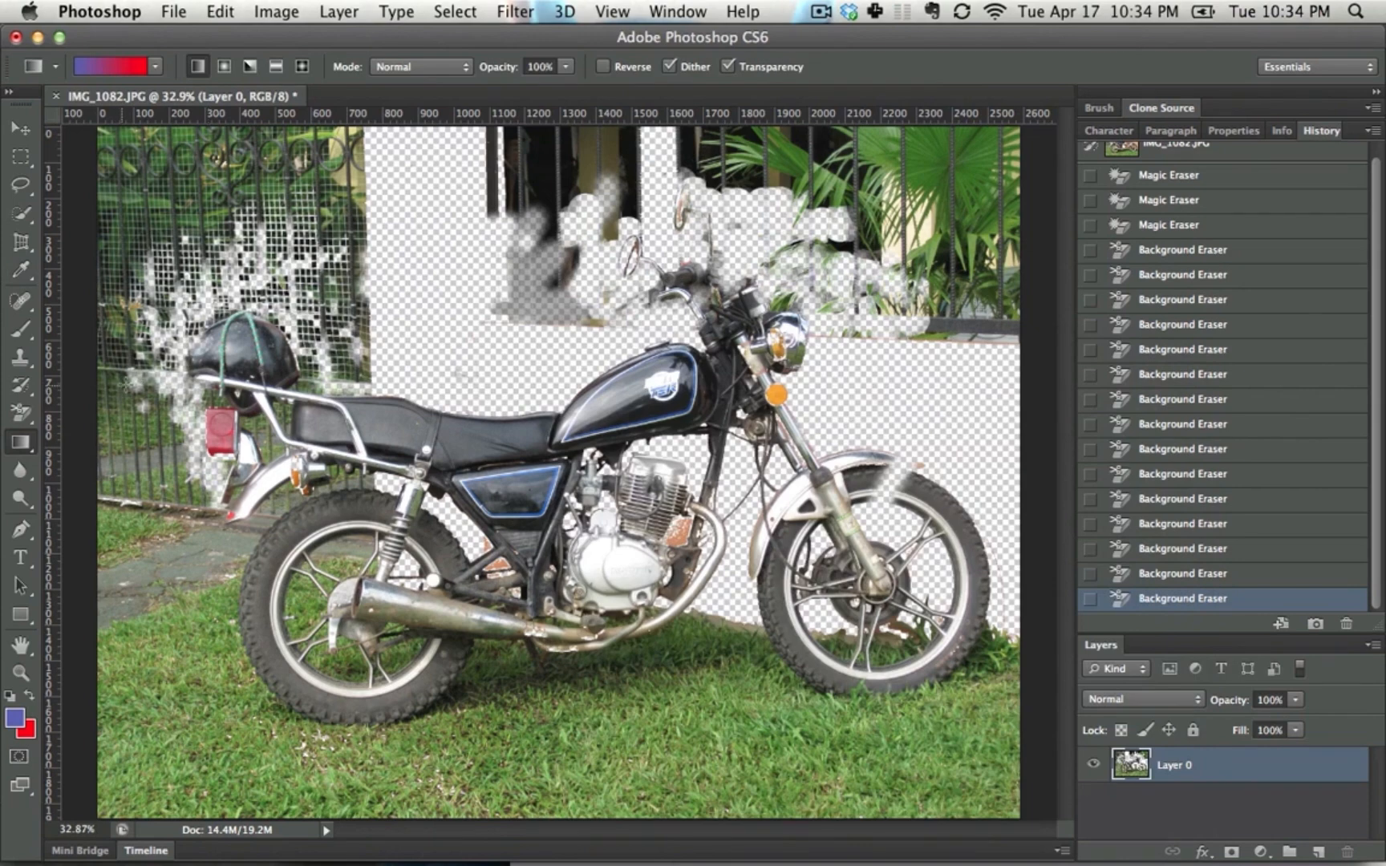
Try blue-to-red linear gradients across the photo in different directions, and undo them
left_click_drag(131, 385, 768, 371)
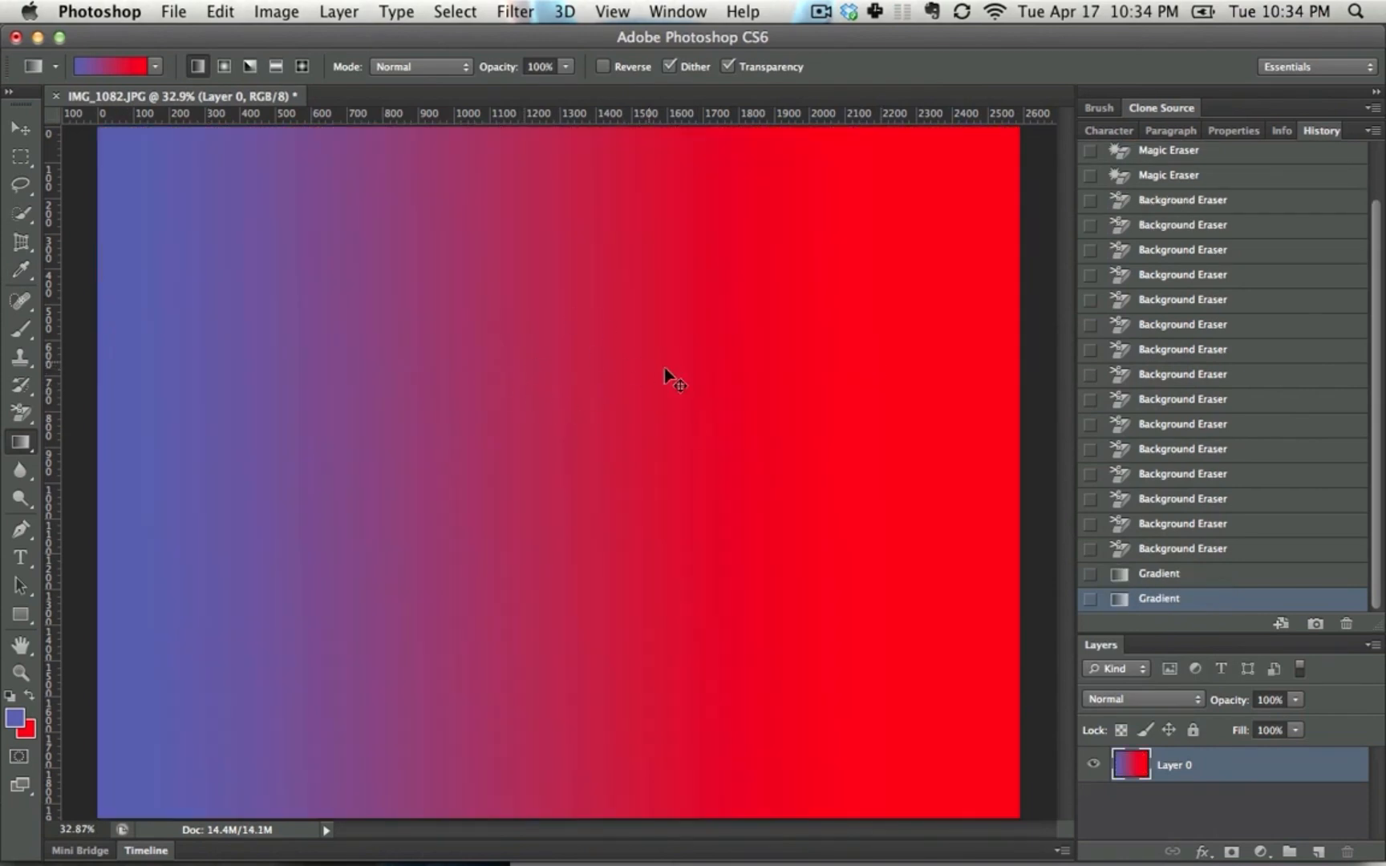
key("super+z")
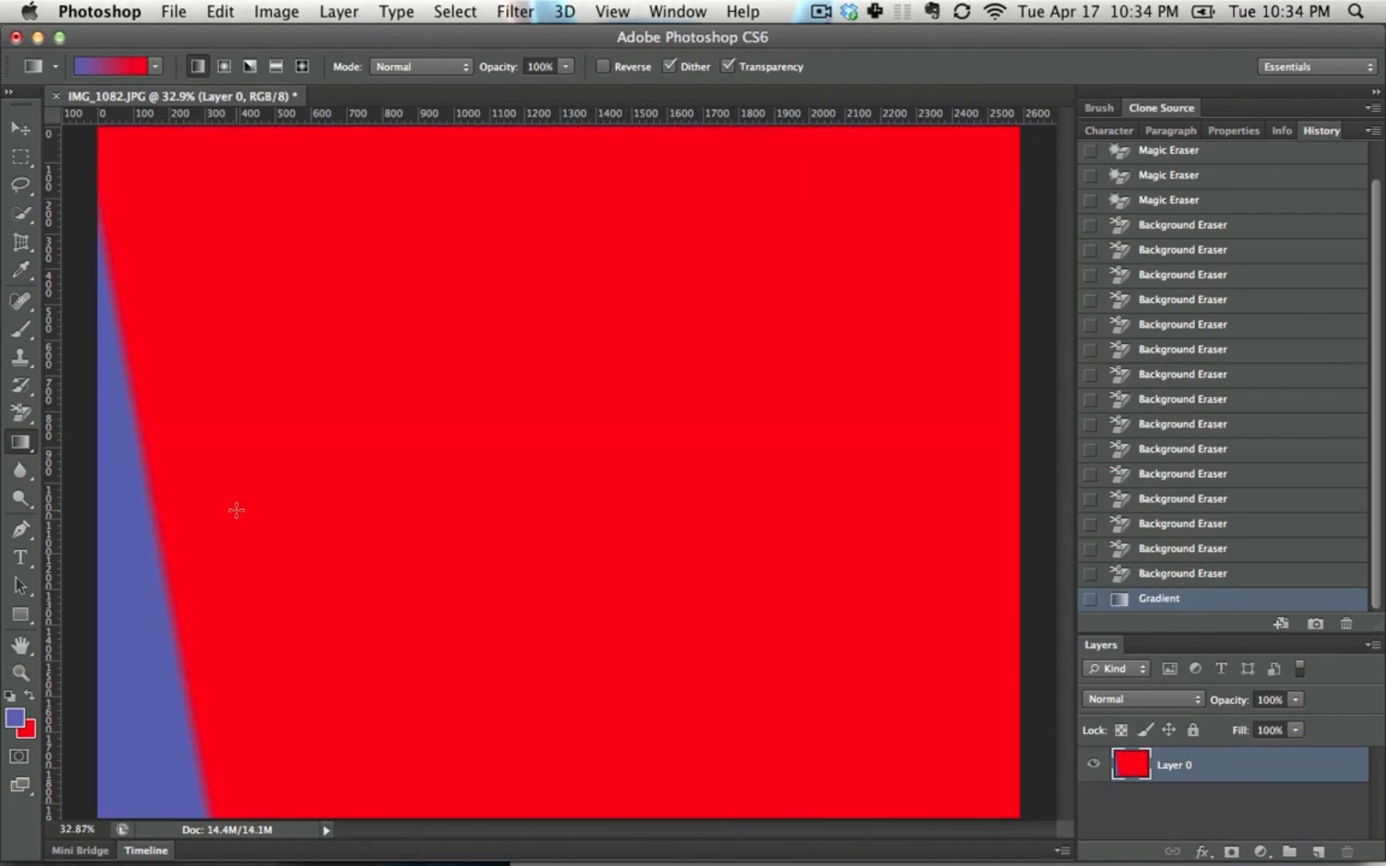
key("super+z")
Open the current gradient for editing and try moving its opacity midpoint to 23%
left_click(110, 67)
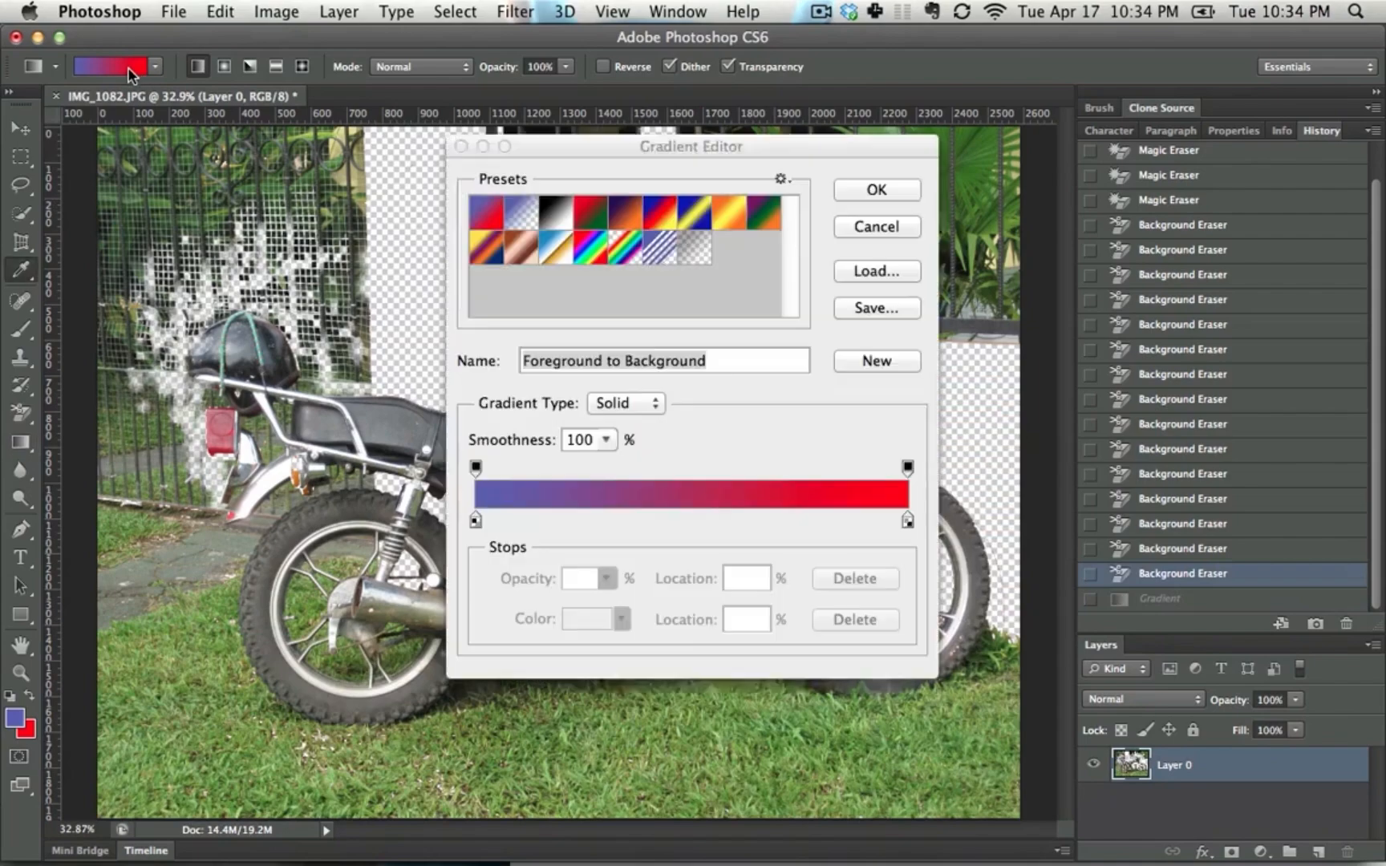
key("Return")
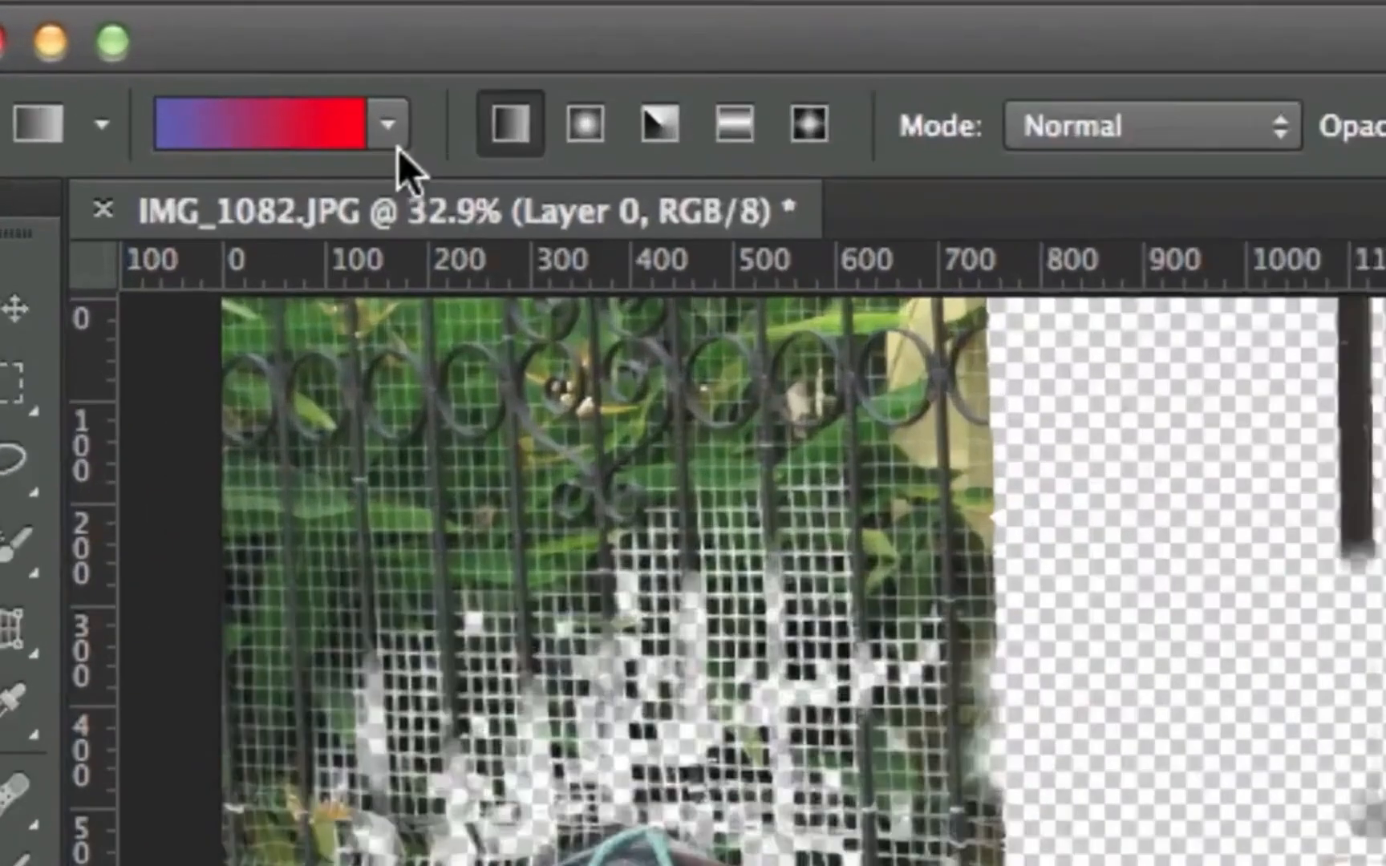
key("i")
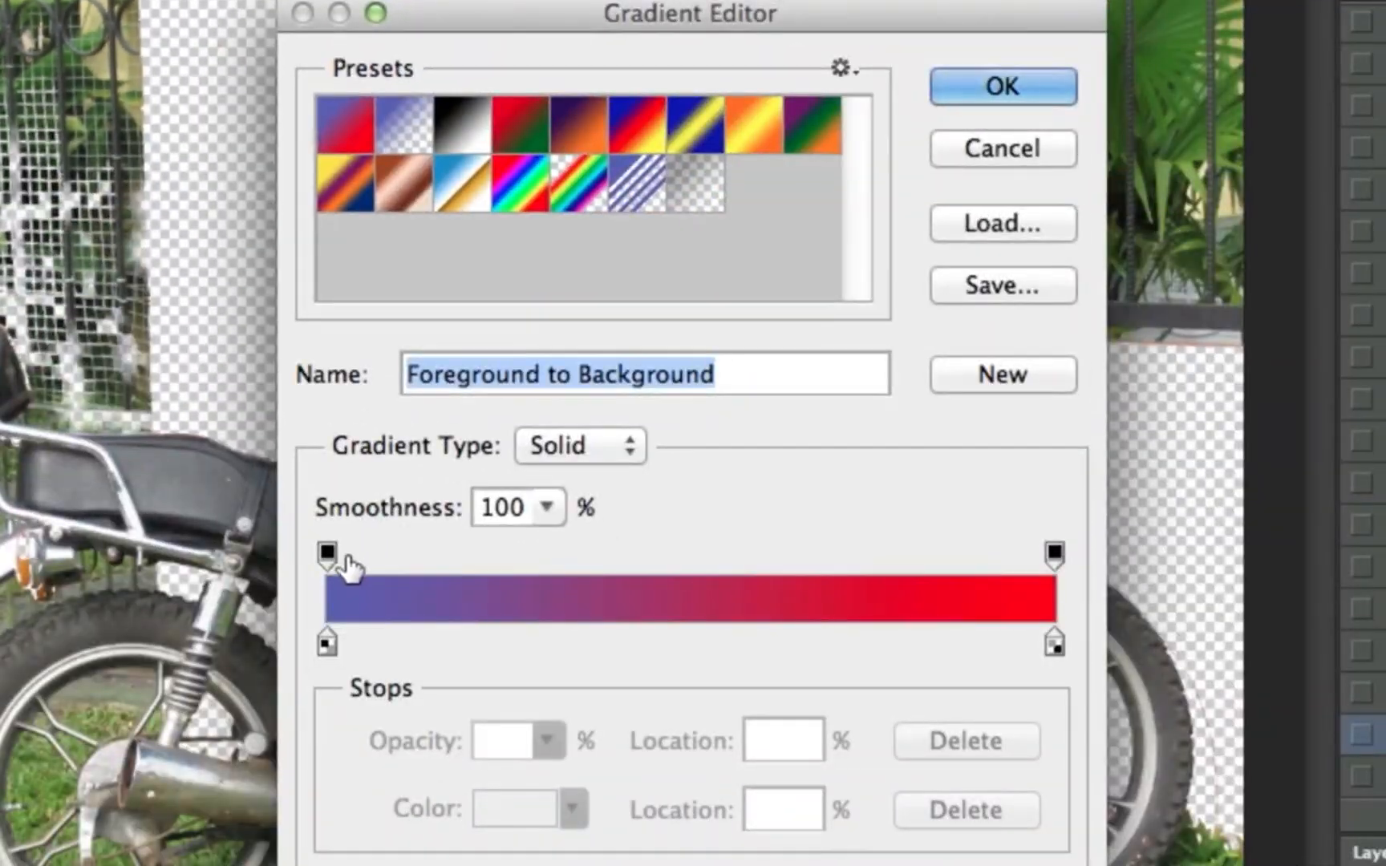
left_click_drag(328, 552, 198, 595)
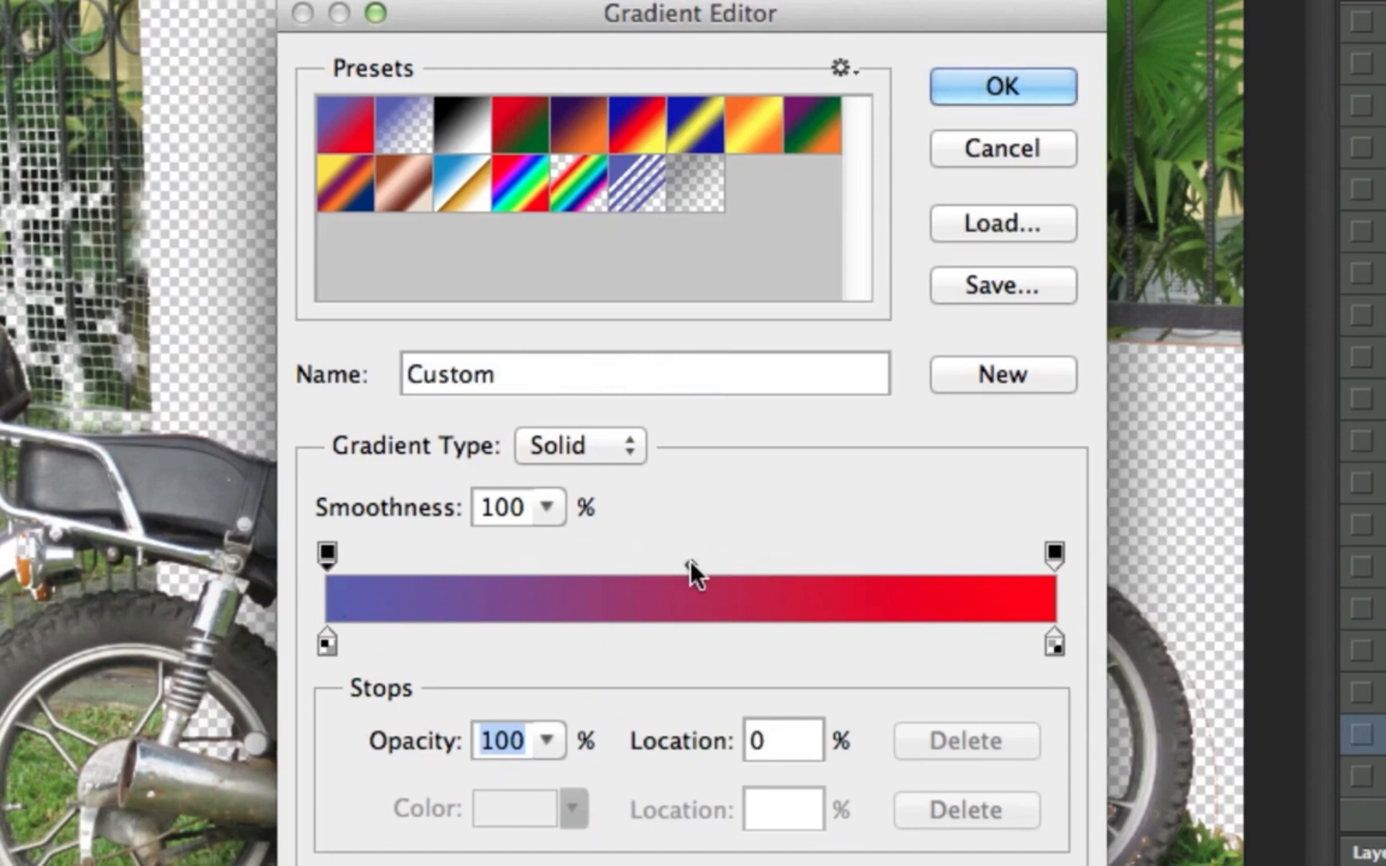
left_click_drag(690, 564, 499, 566)
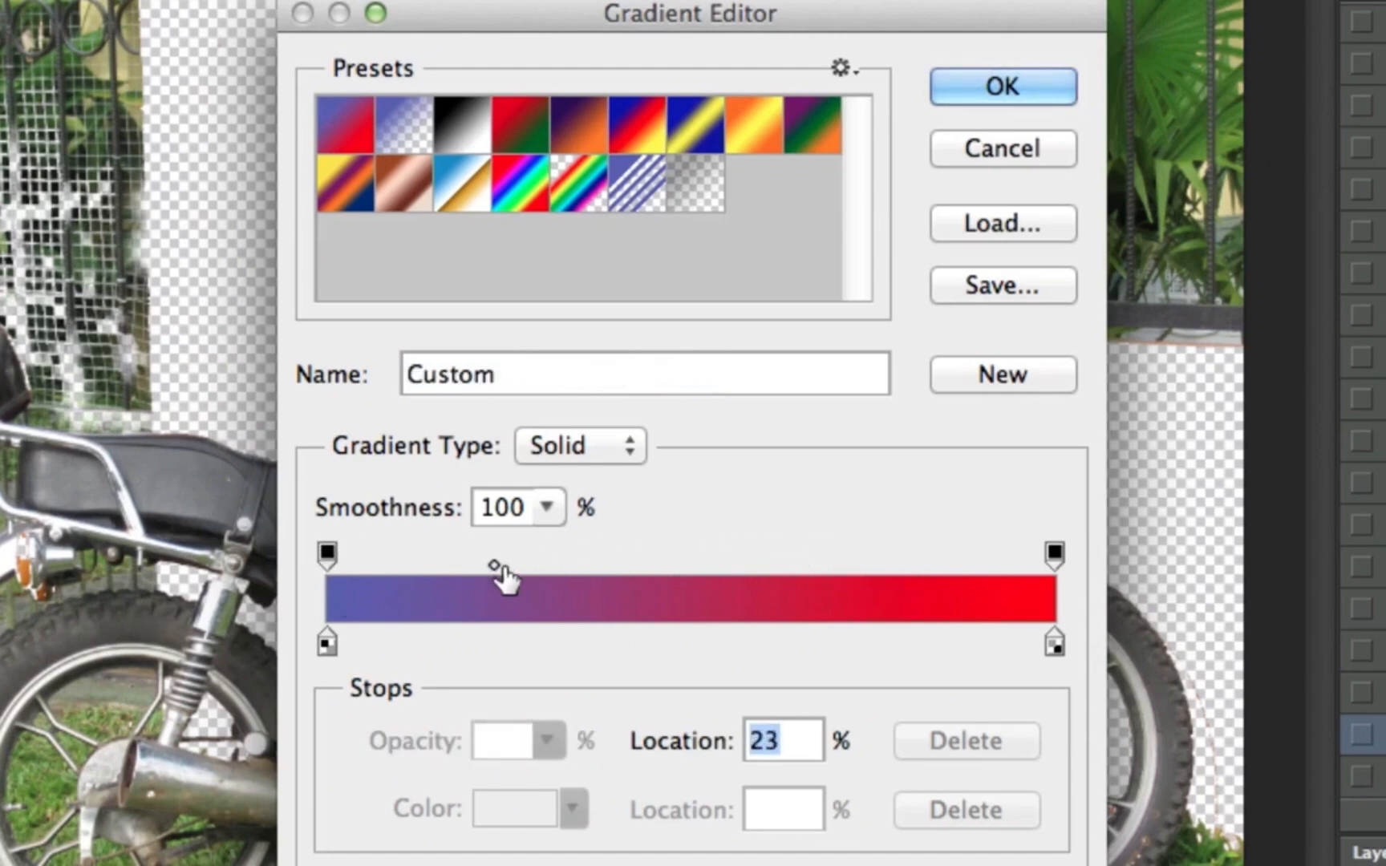
key("super+z")
Add an opacity stop and a light green colour stop to the gradient, both at 40% location
left_click(615, 561)
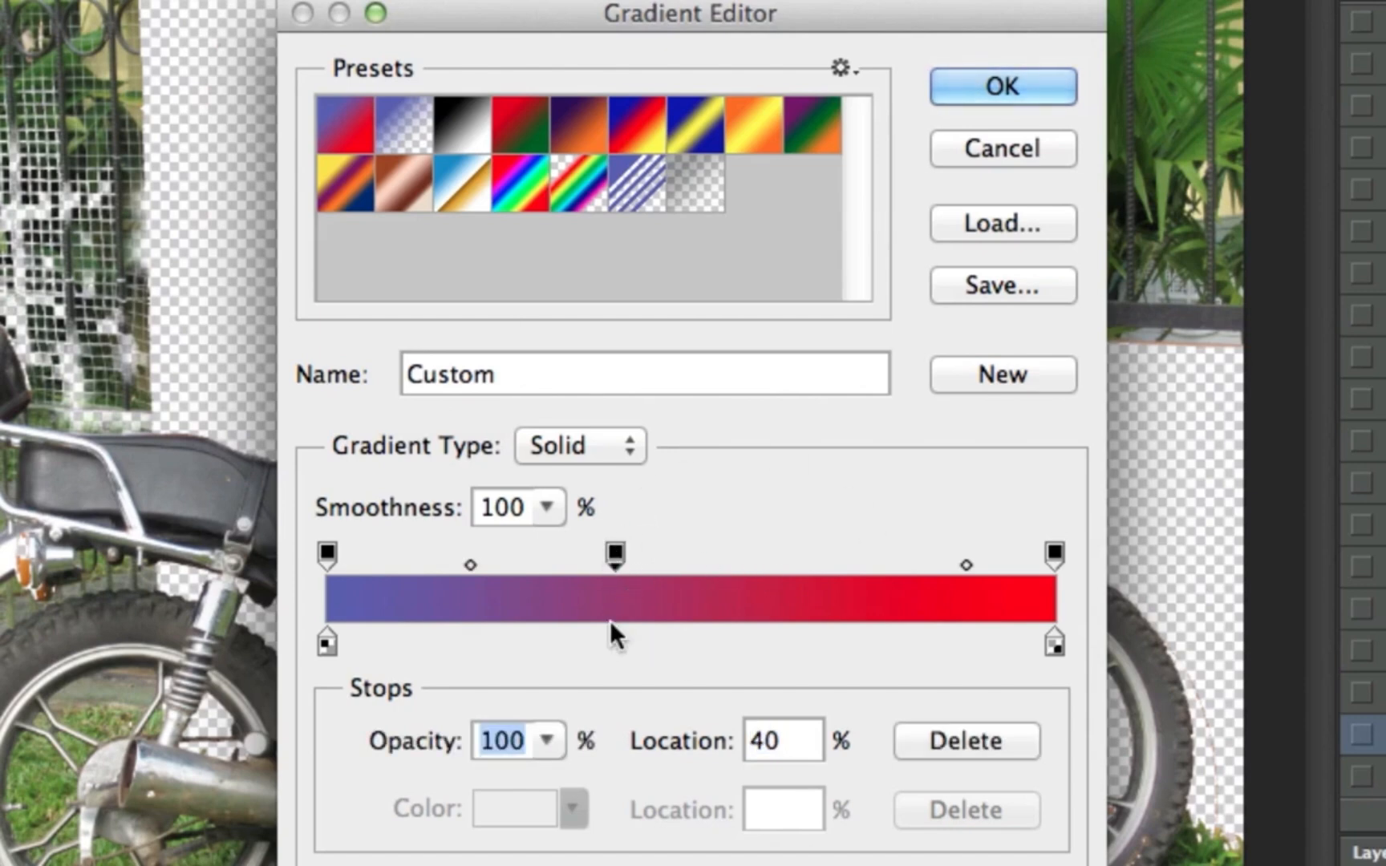
left_click(615, 643)
double_click(615, 646)
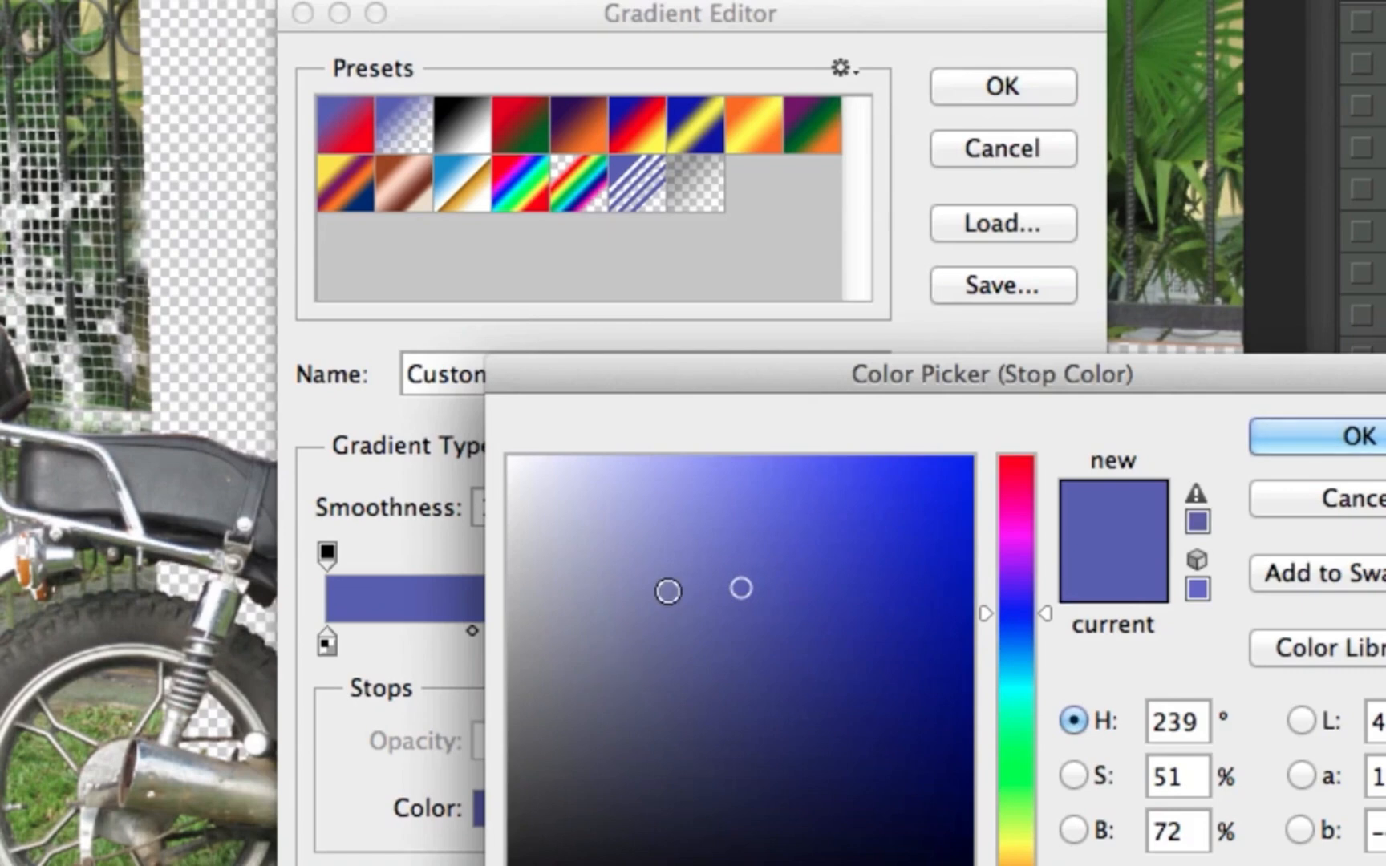
left_click(795, 464)
left_click(1021, 829)
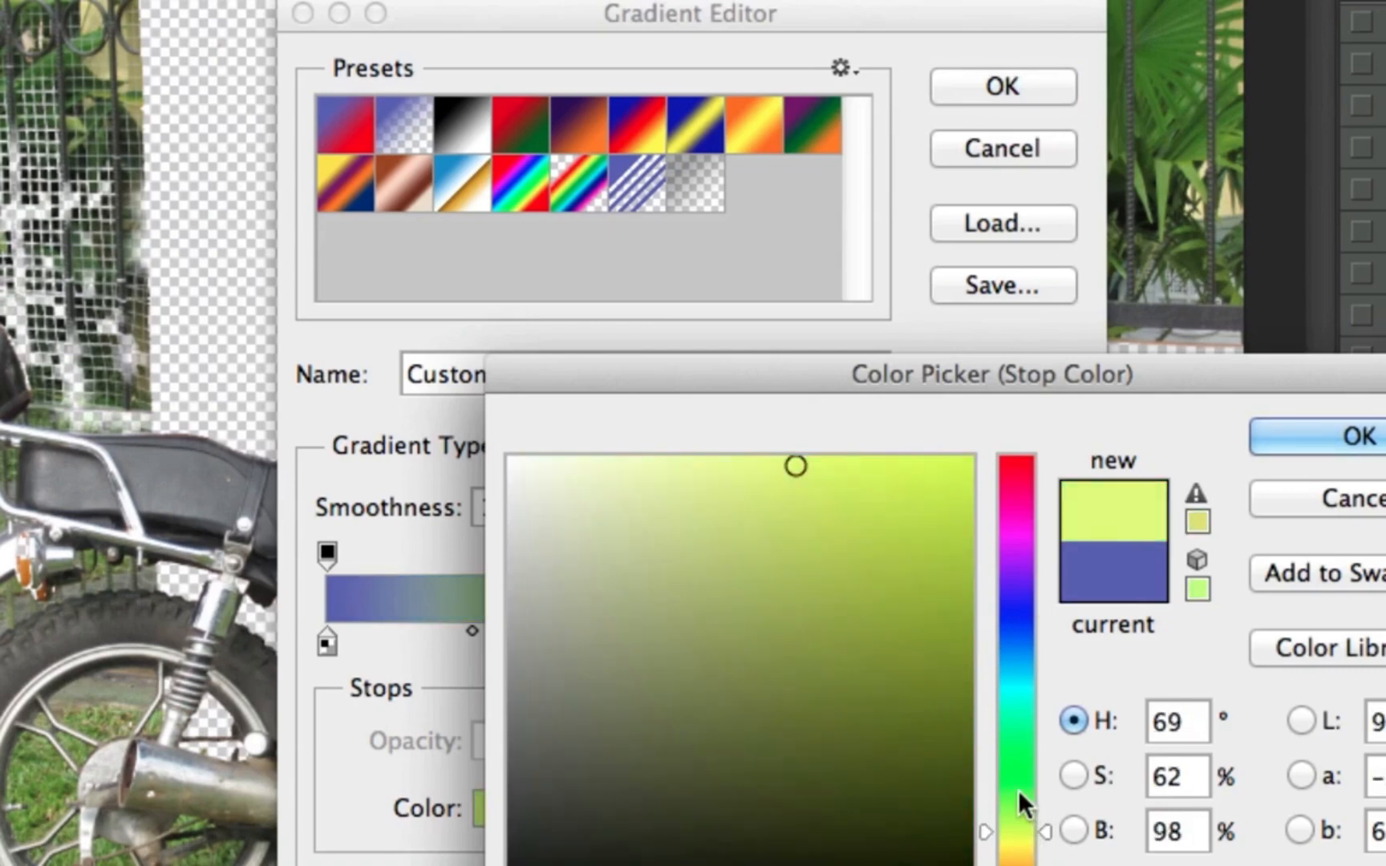
left_click(1017, 790)
left_click(1323, 437)
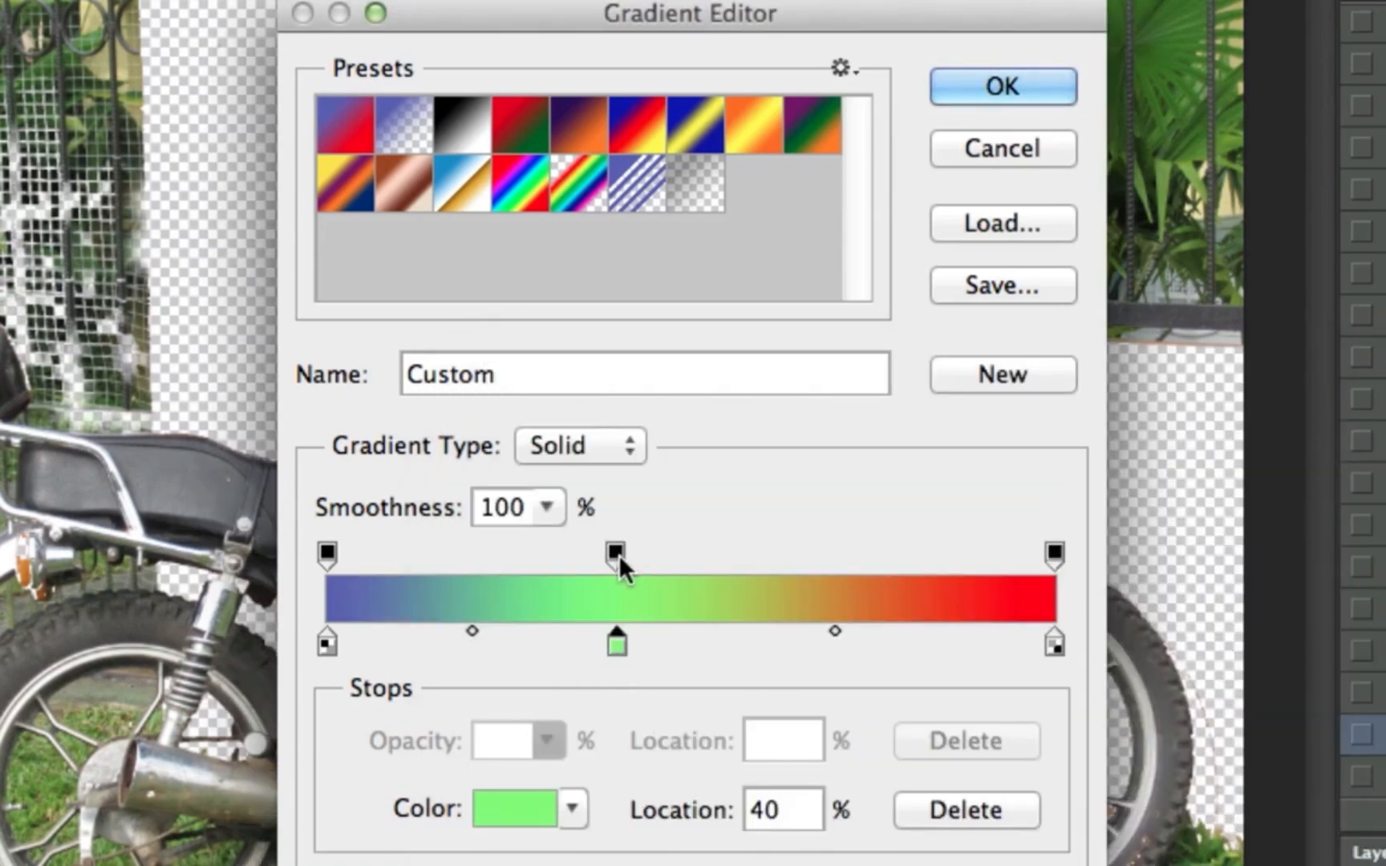
Set the opacity of the gradient's middle opacity stop to 36%
left_click(615, 552)
left_click(536, 742)
left_click_drag(557, 780, 442, 781)
left_click(615, 553)
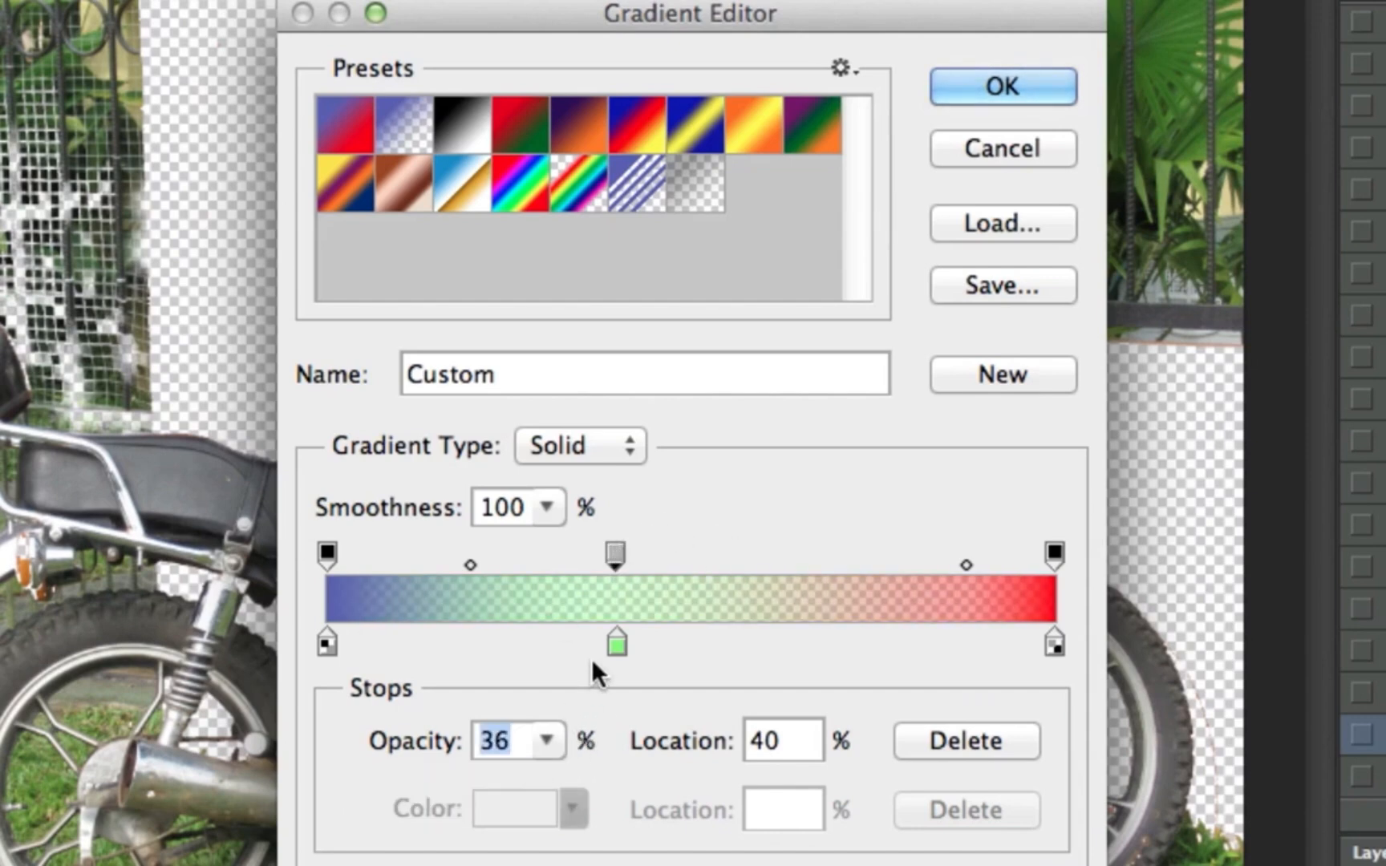
Add a teal colour stop at 72% location and draw the custom gradient horizontally across the whole photo
left_click(849, 644)
double_click(848, 644)
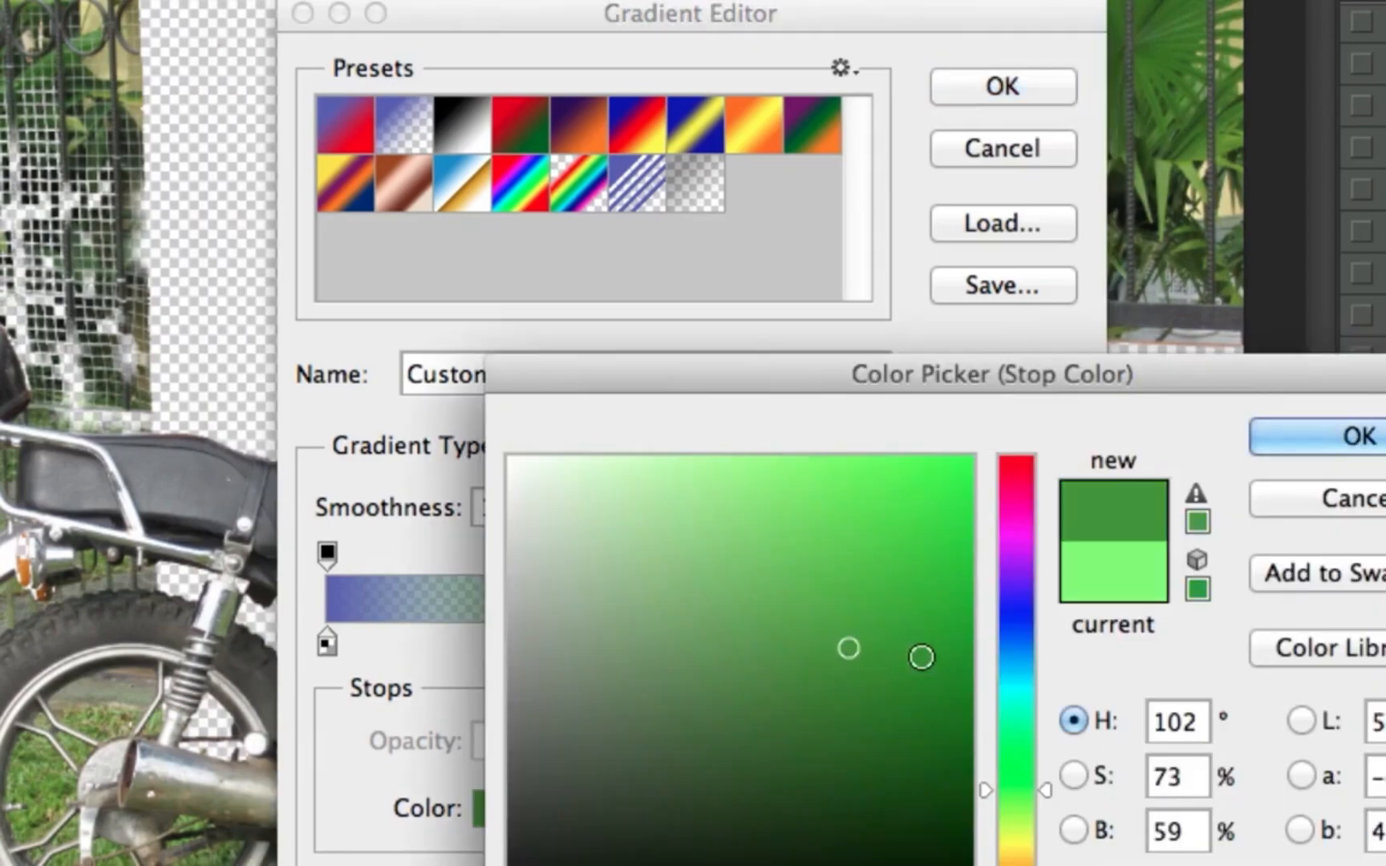
left_click_drag(1004, 650, 1013, 681)
left_click(1335, 435)
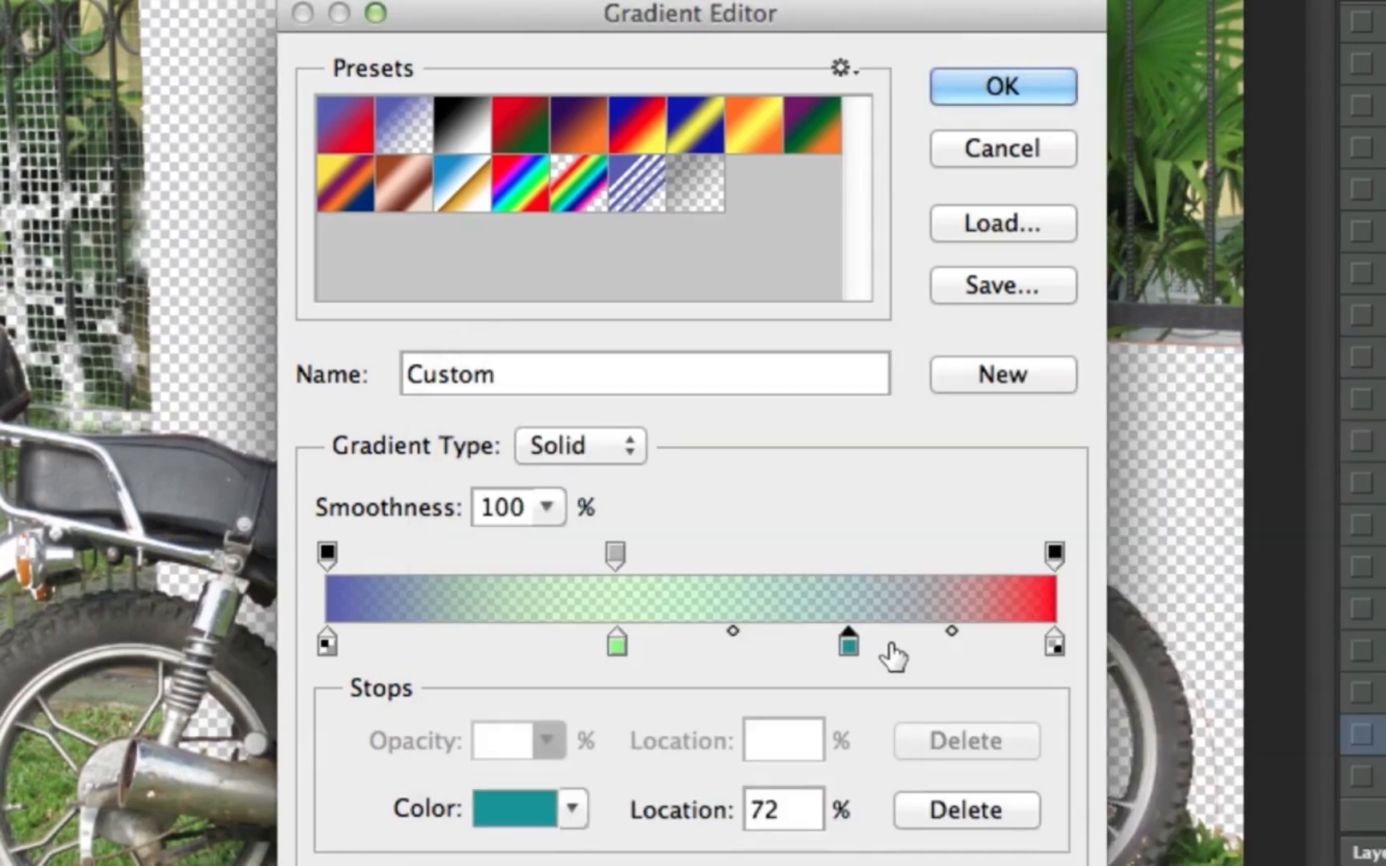
left_click(1038, 103)
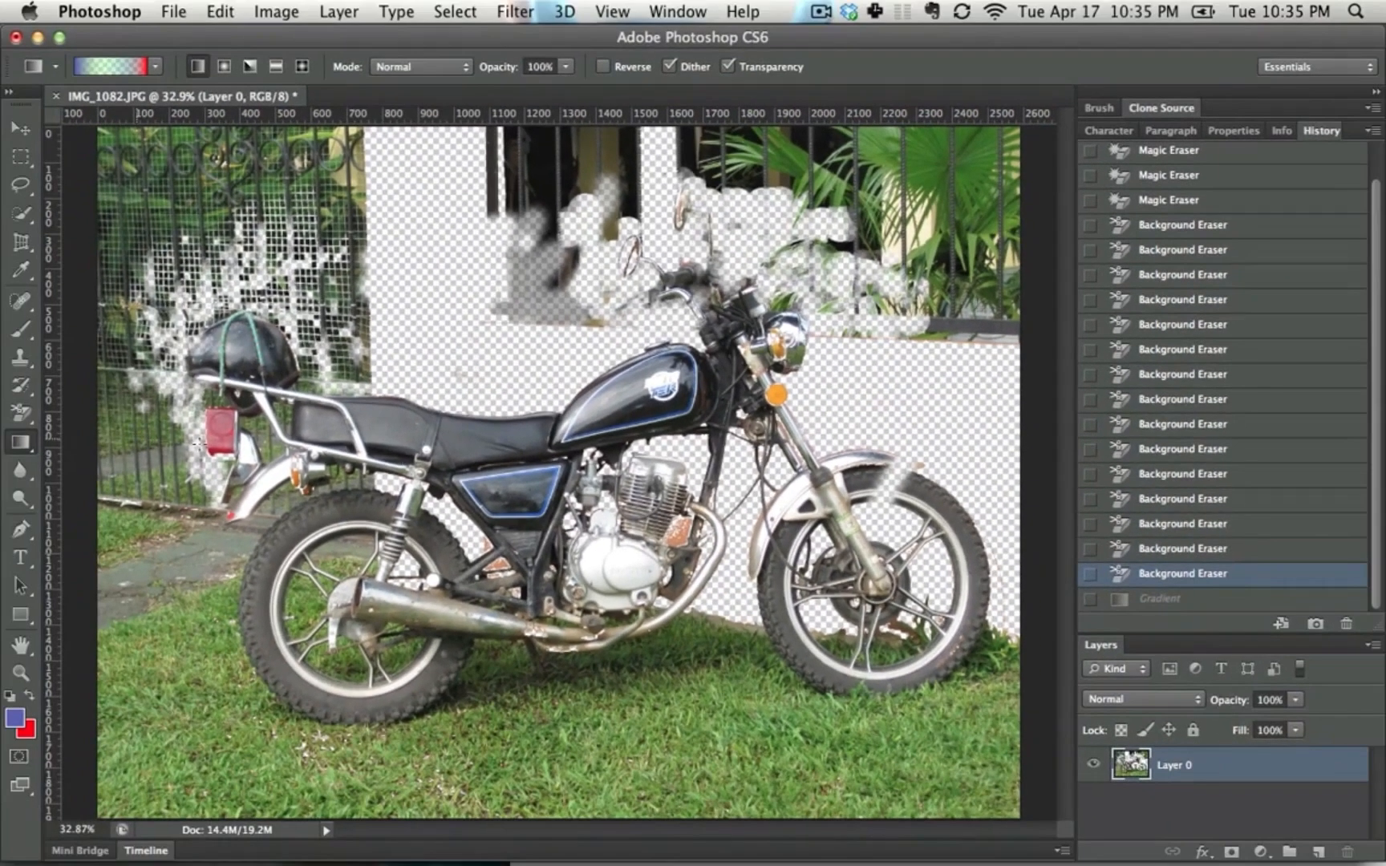
left_click_drag(193, 440, 952, 463)
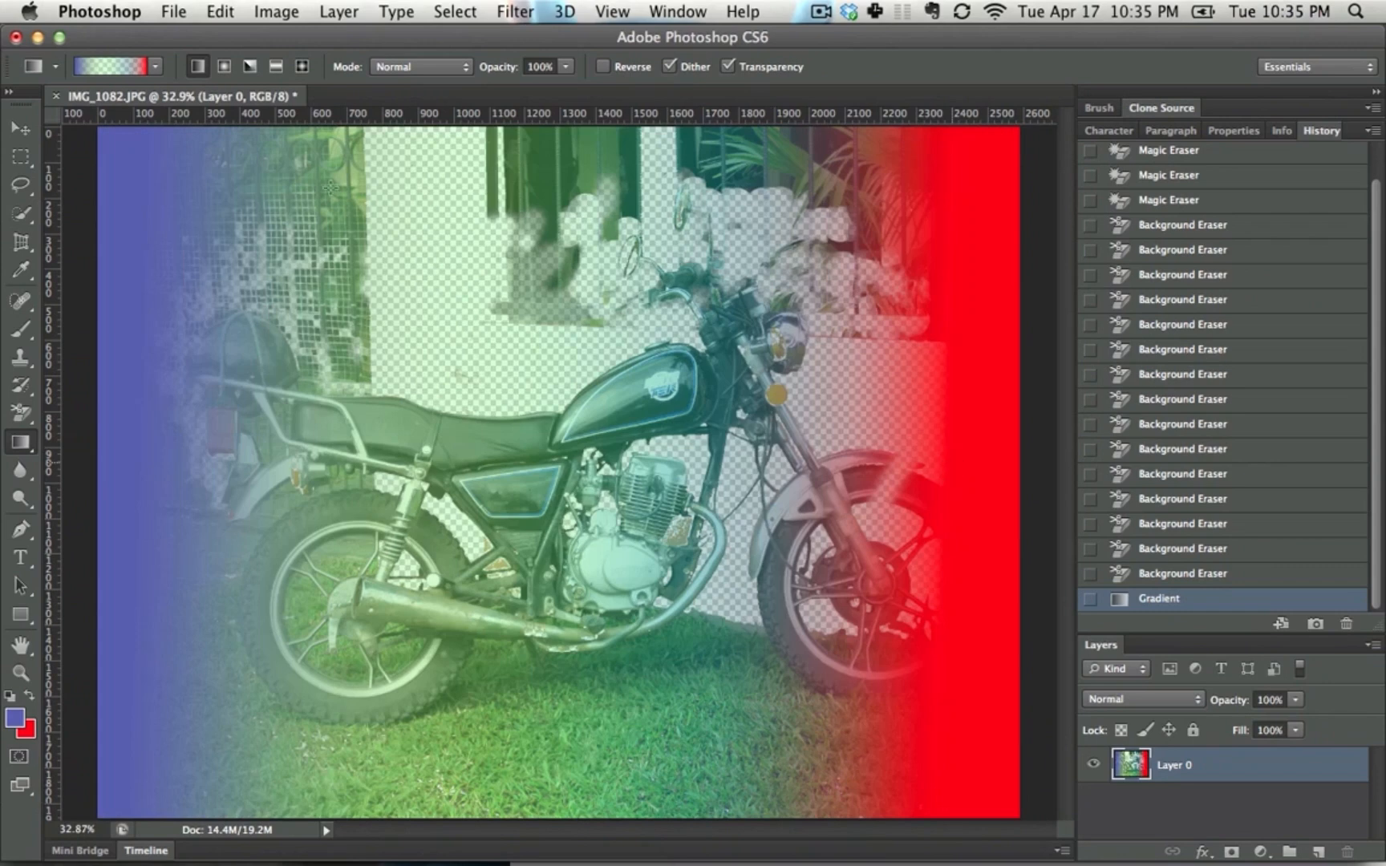
Preview the Foreground to Background, Foreground to Transparent and Black, White gradient presets, and choose the Transparent Stripes preset
left_click(96, 67)
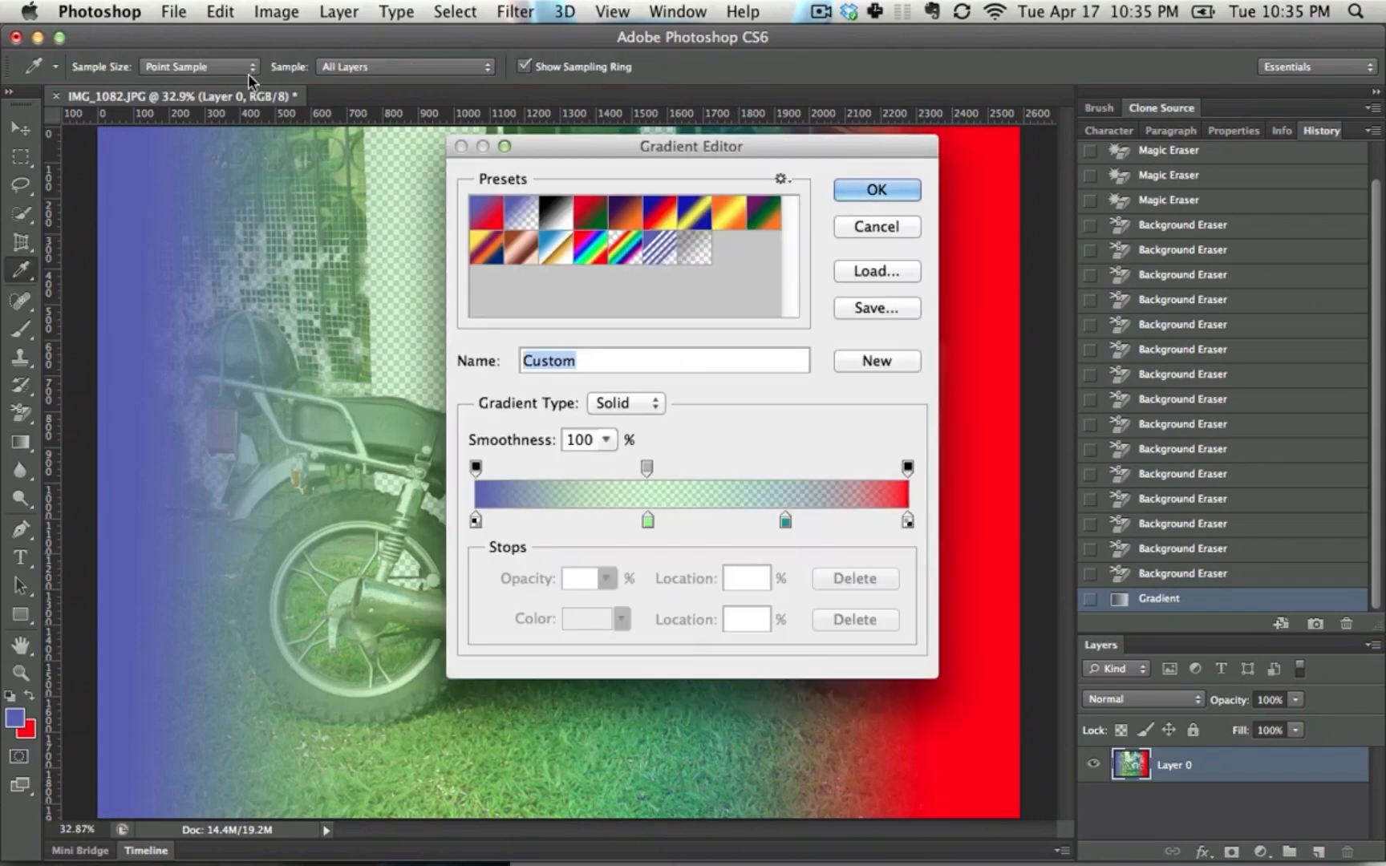
left_click(487, 221)
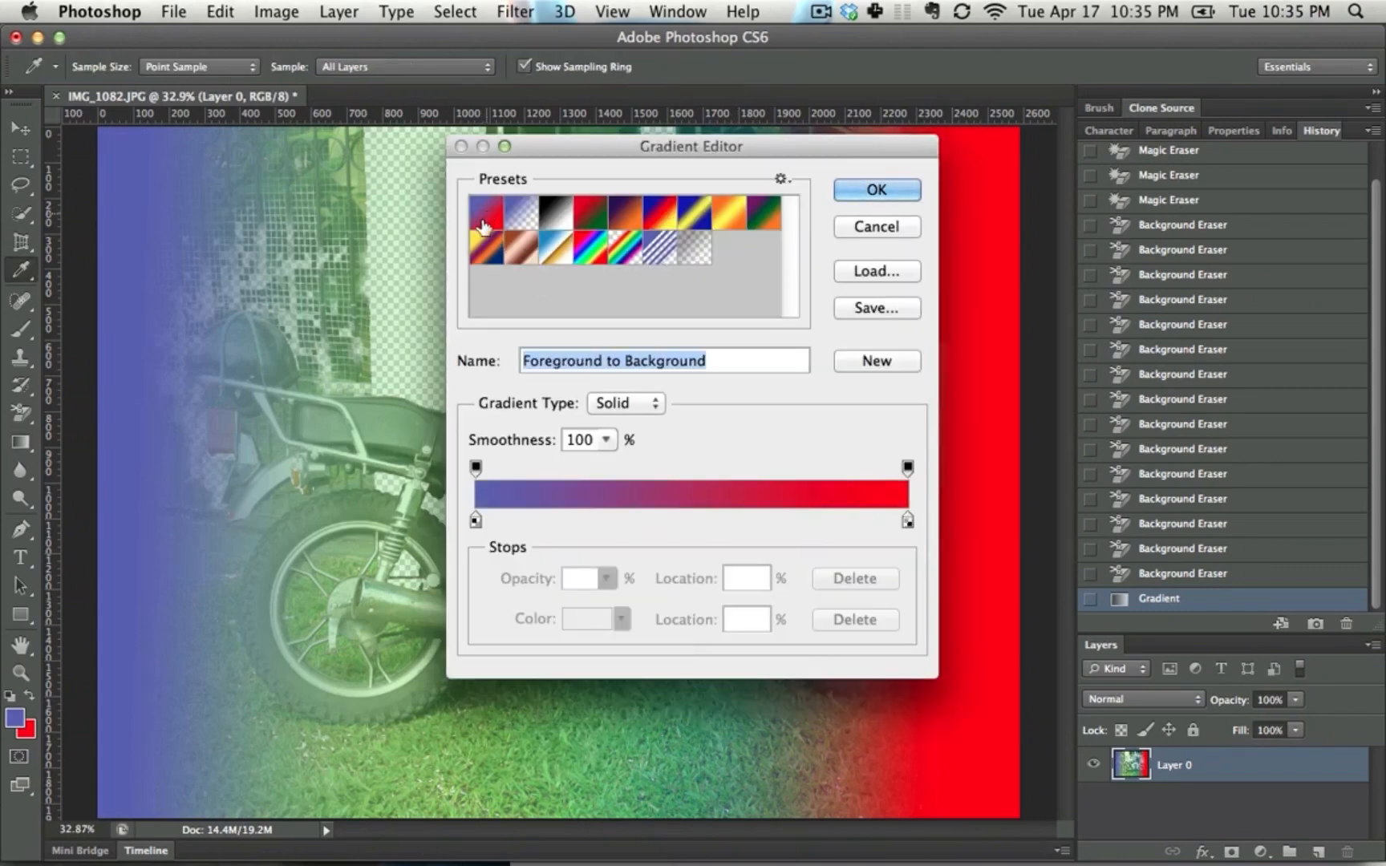
left_click(523, 214)
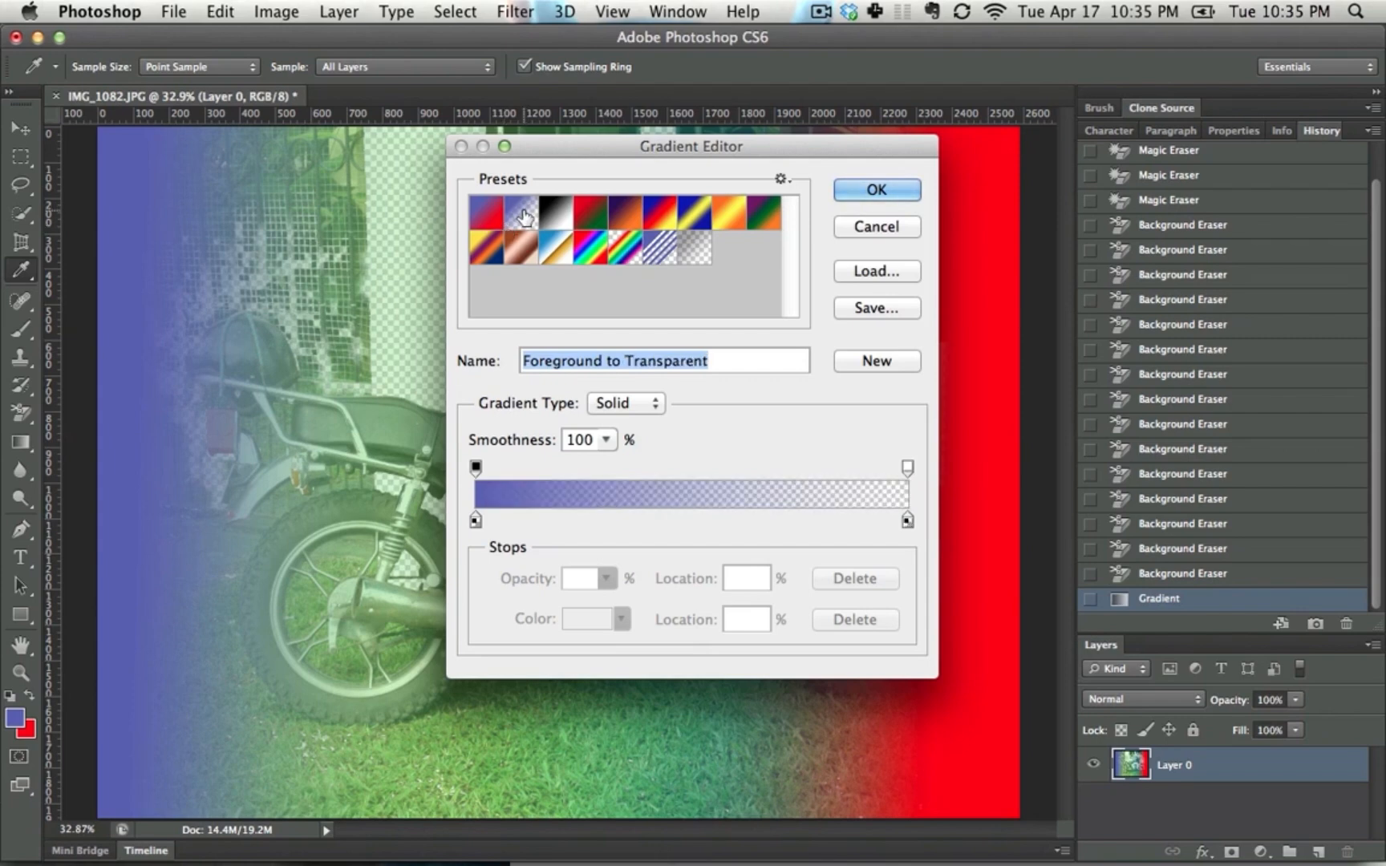
left_click(550, 218)
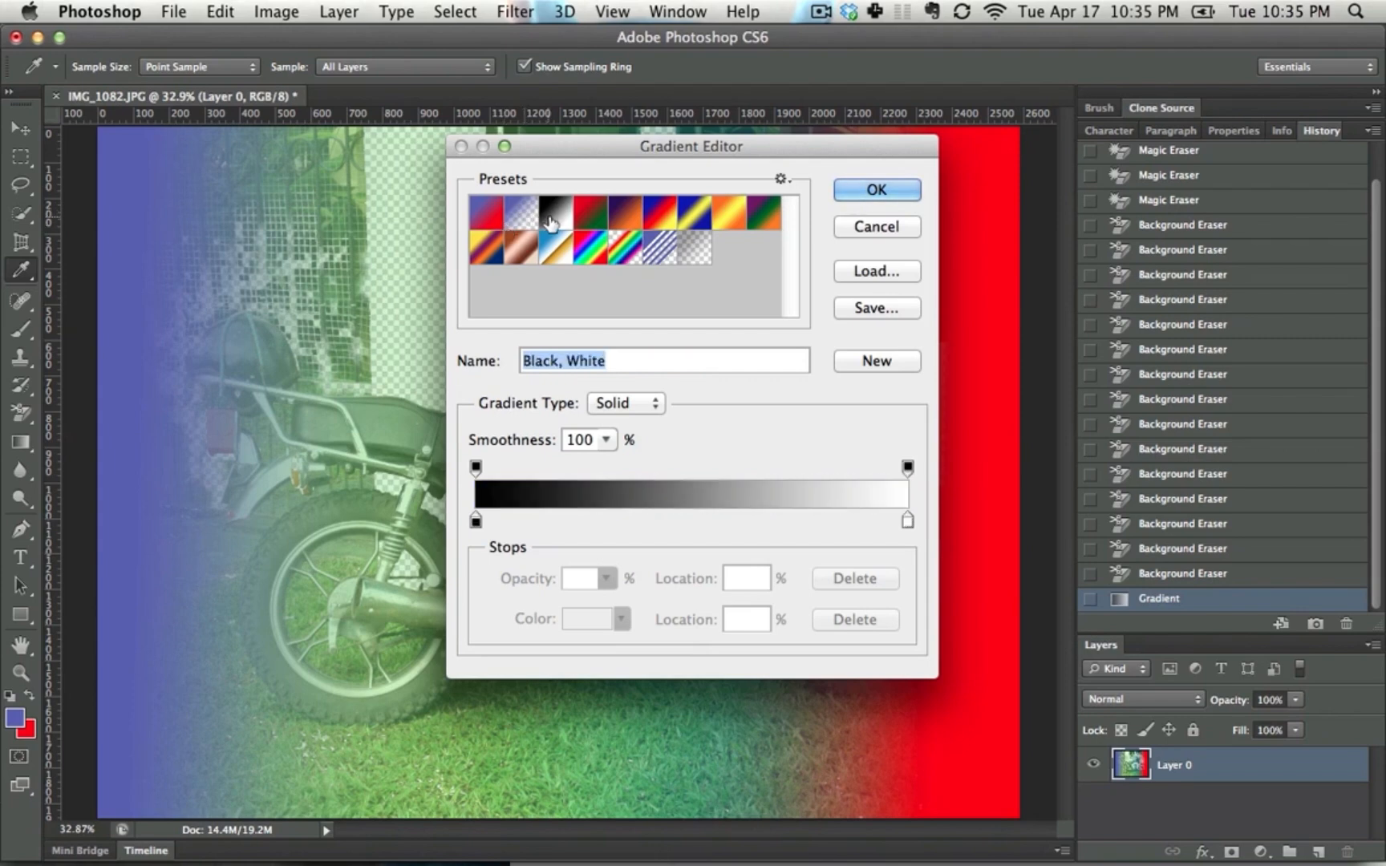
left_click(660, 249)
left_click(874, 189)
Try the striped gradient horizontally over the photo, and undo both it and the custom gradient fill
left_click_drag(371, 311, 699, 319)
key("super+z")
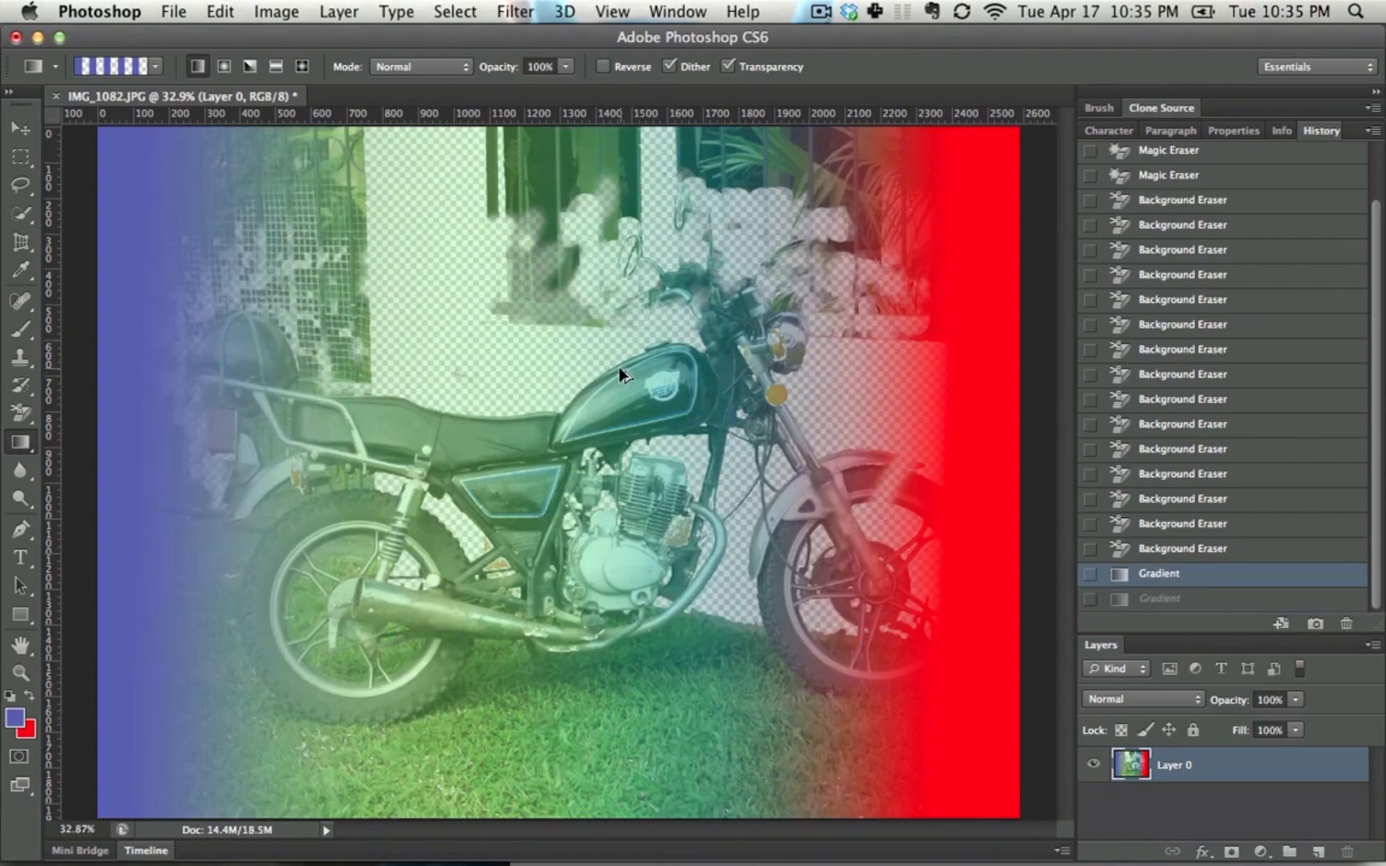
key("alt+super+z")
Switch the gradient to the Foreground to Background preset, try it across the photo, and undo the fill
left_click(126, 71)
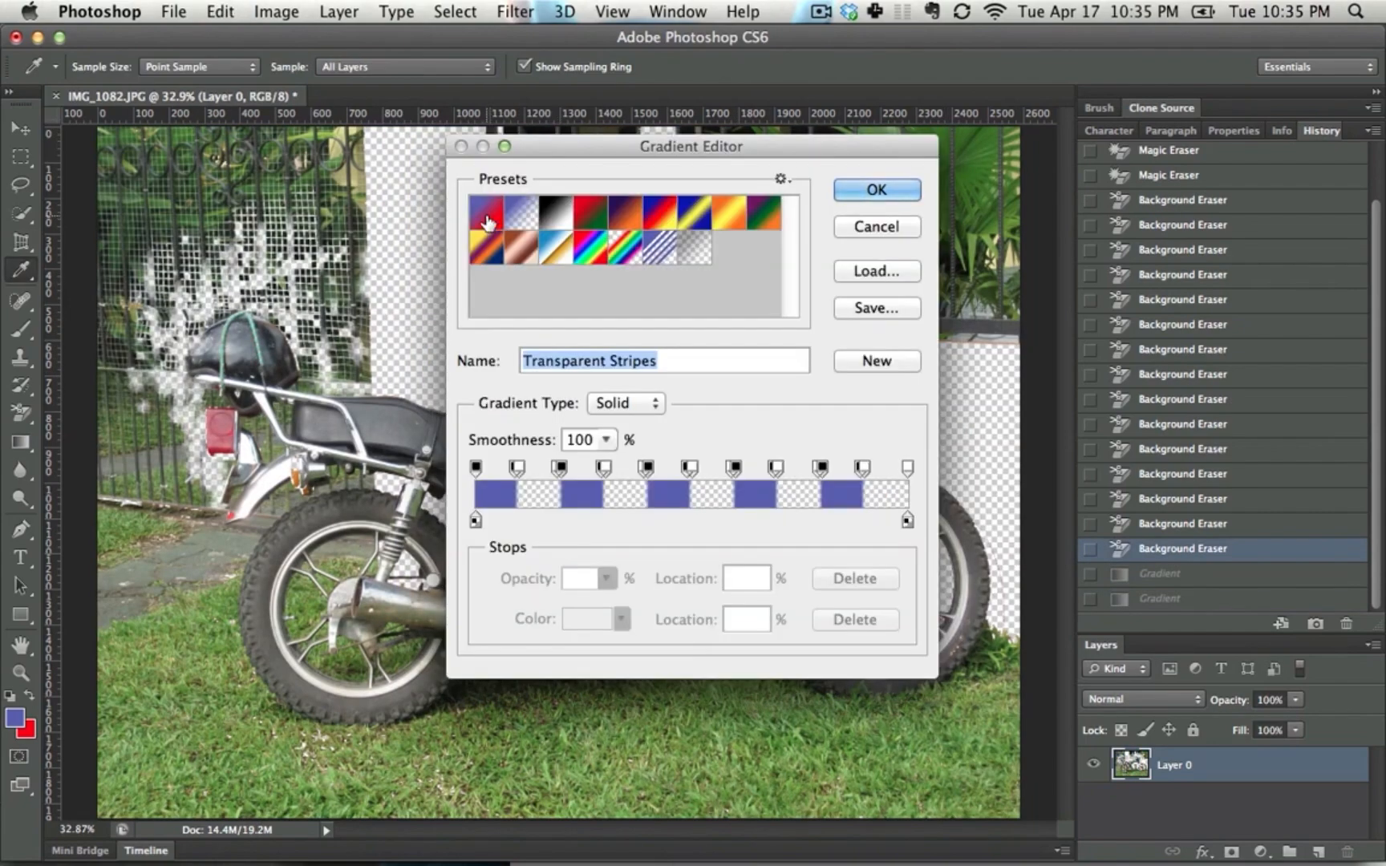
left_click(502, 253)
left_click(882, 186)
left_click_drag(268, 314, 1051, 365)
key("super+z")
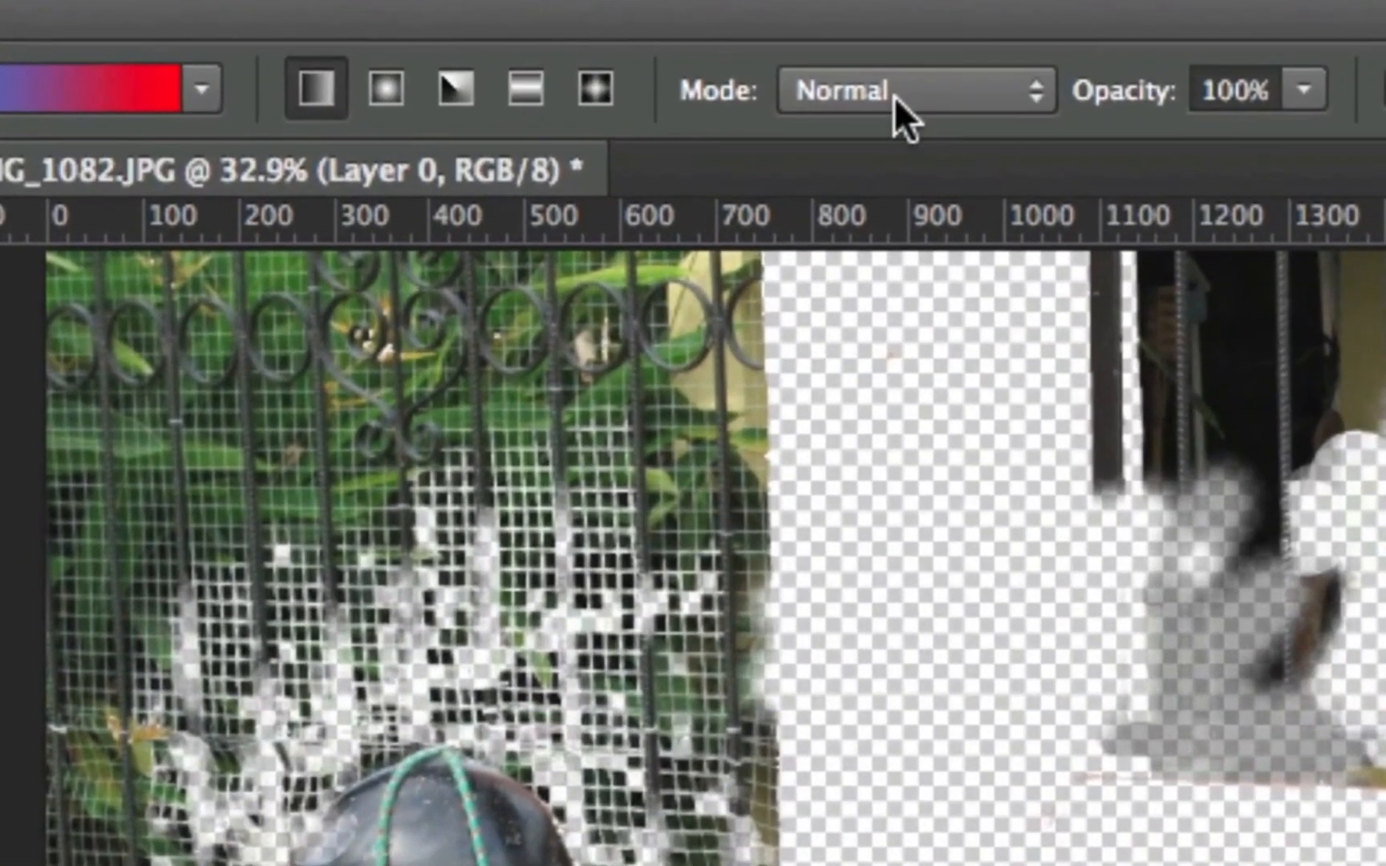
Set the gradient's blend mode to Darken, try a diagonal gradient over the photo, and undo it
left_click(894, 96)
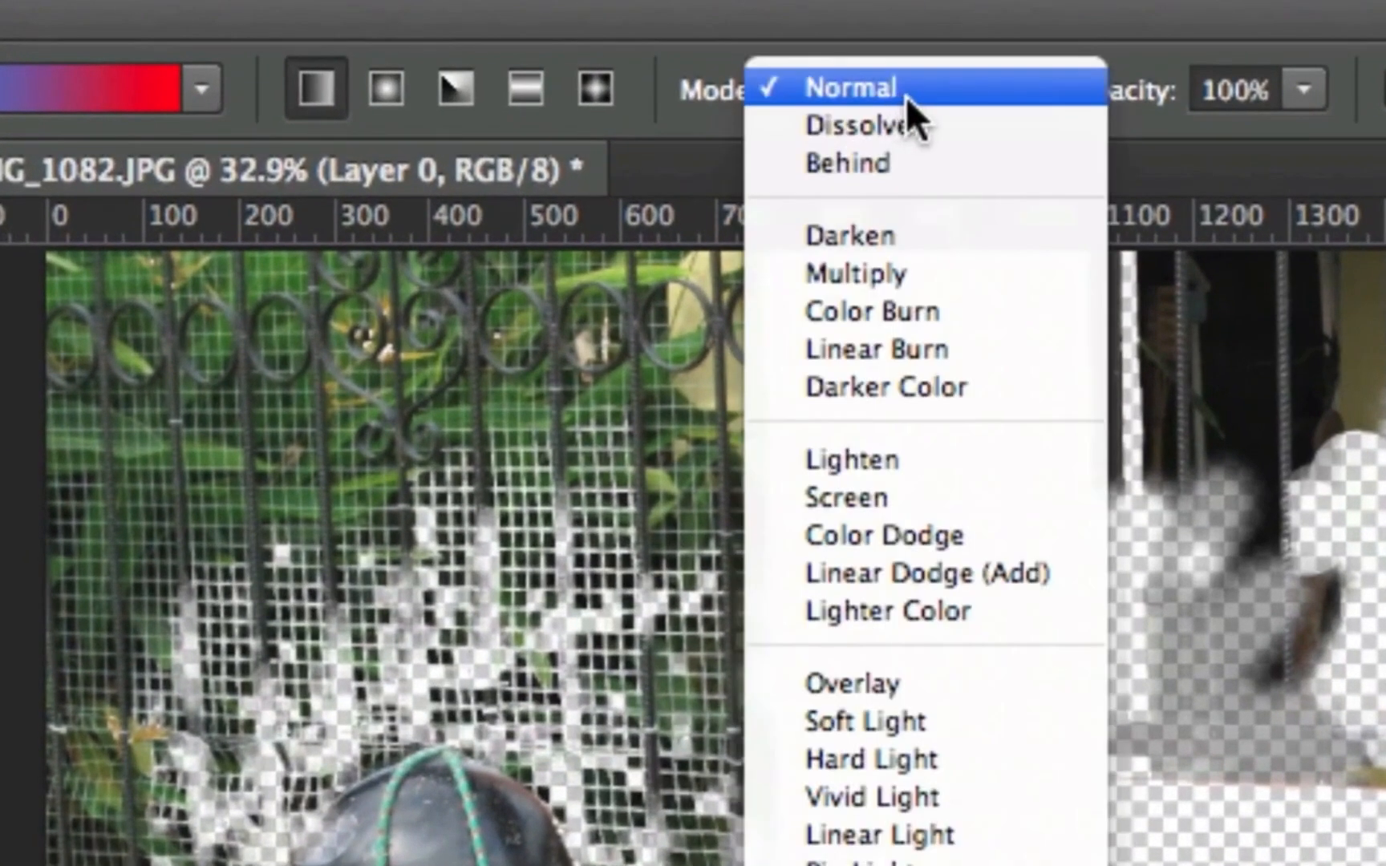
left_click(931, 241)
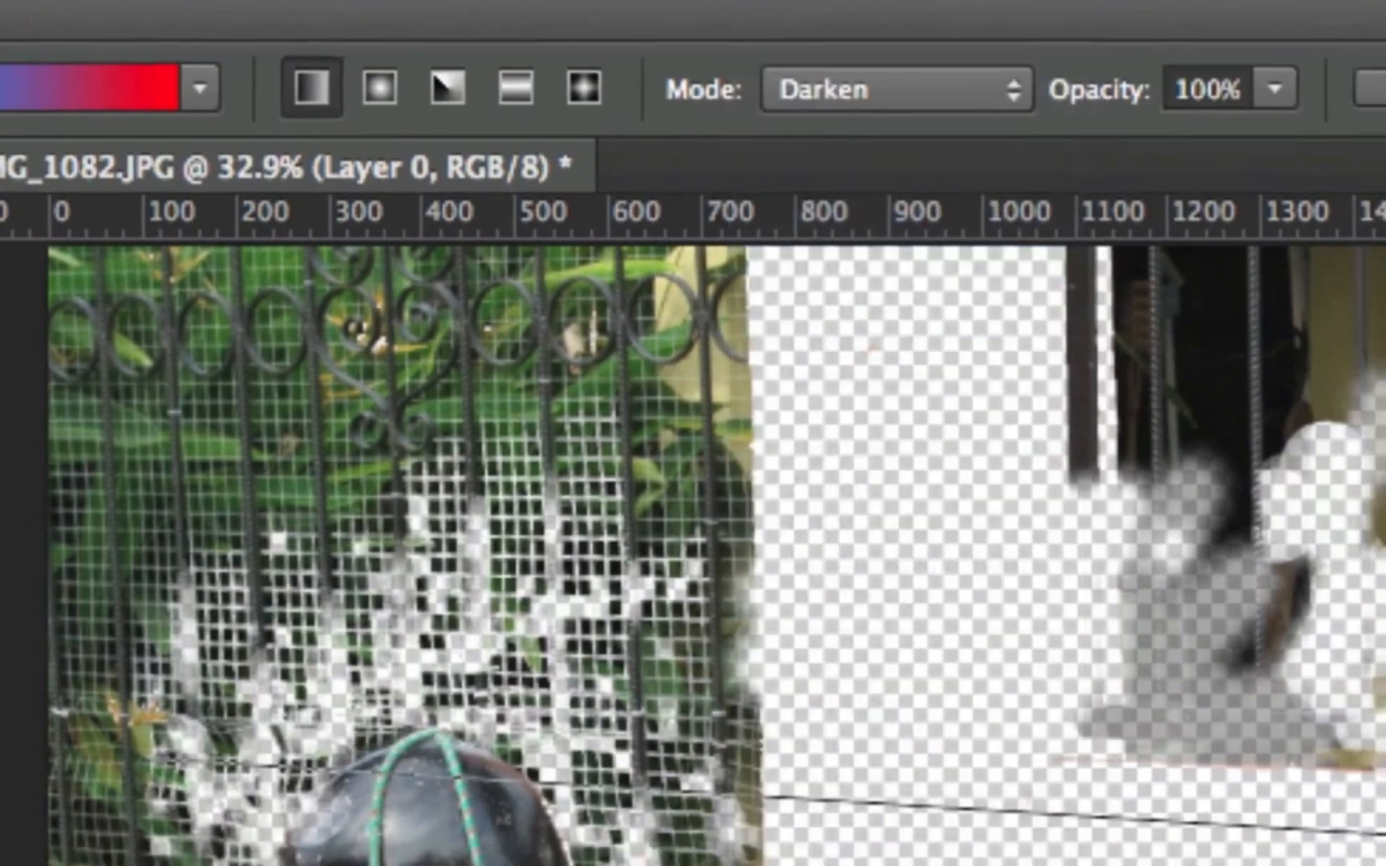
left_click_drag(152, 758, 1023, 377)
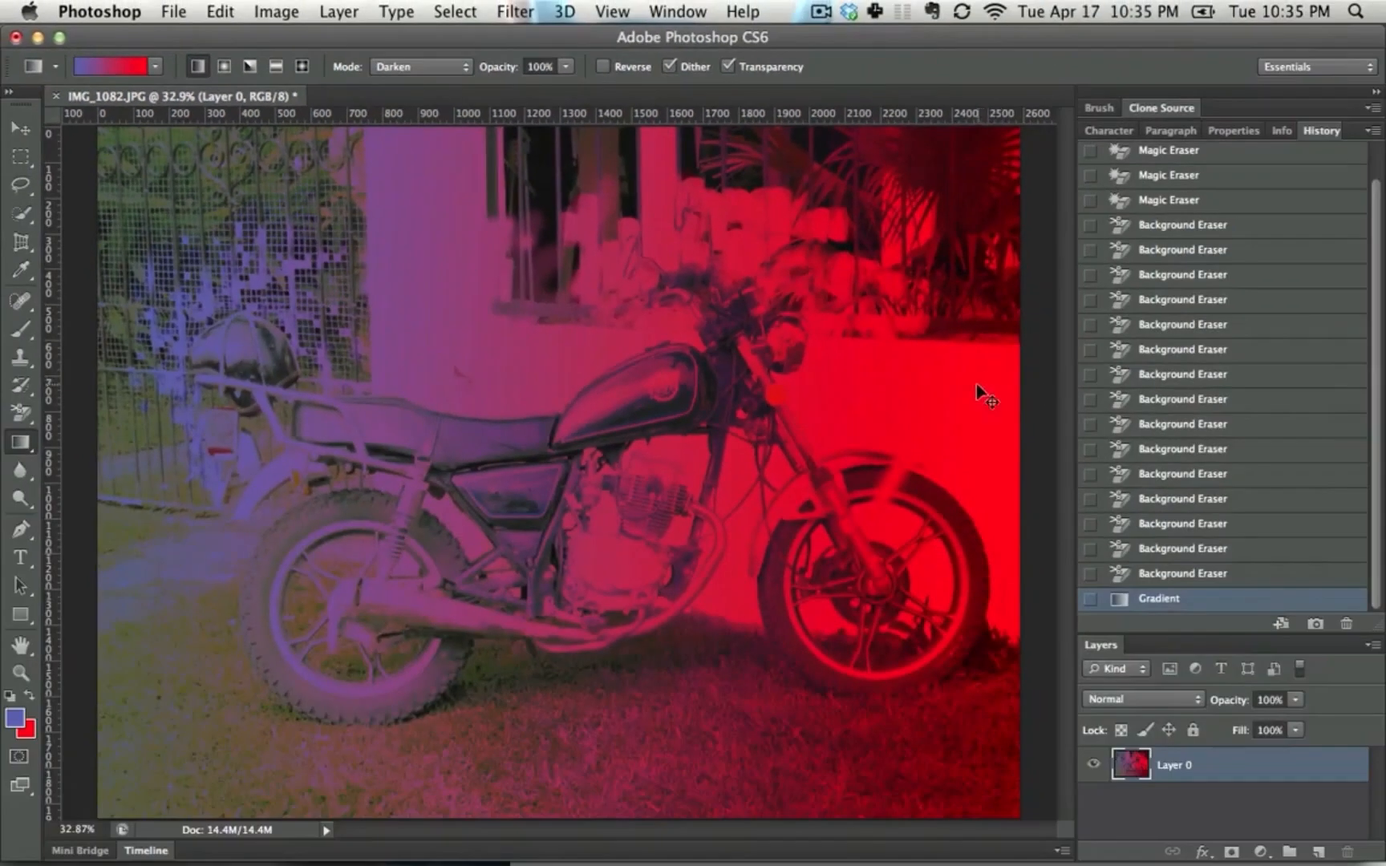
key("super+z")
Set the gradient's blend mode to Multiply, try a horizontal gradient over the photo, and undo it
left_click(417, 66)
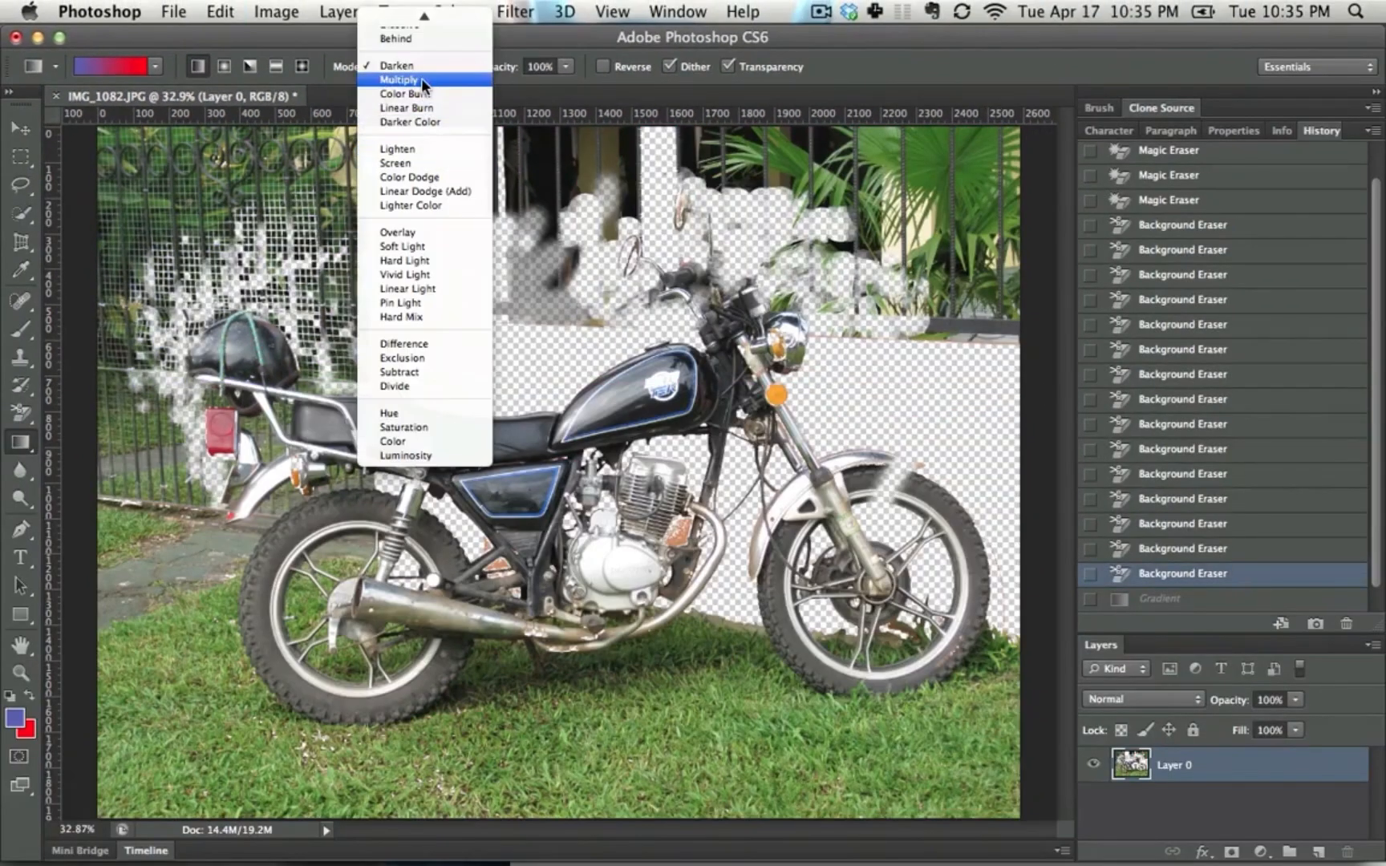
left_click(423, 81)
left_click_drag(200, 303, 690, 315)
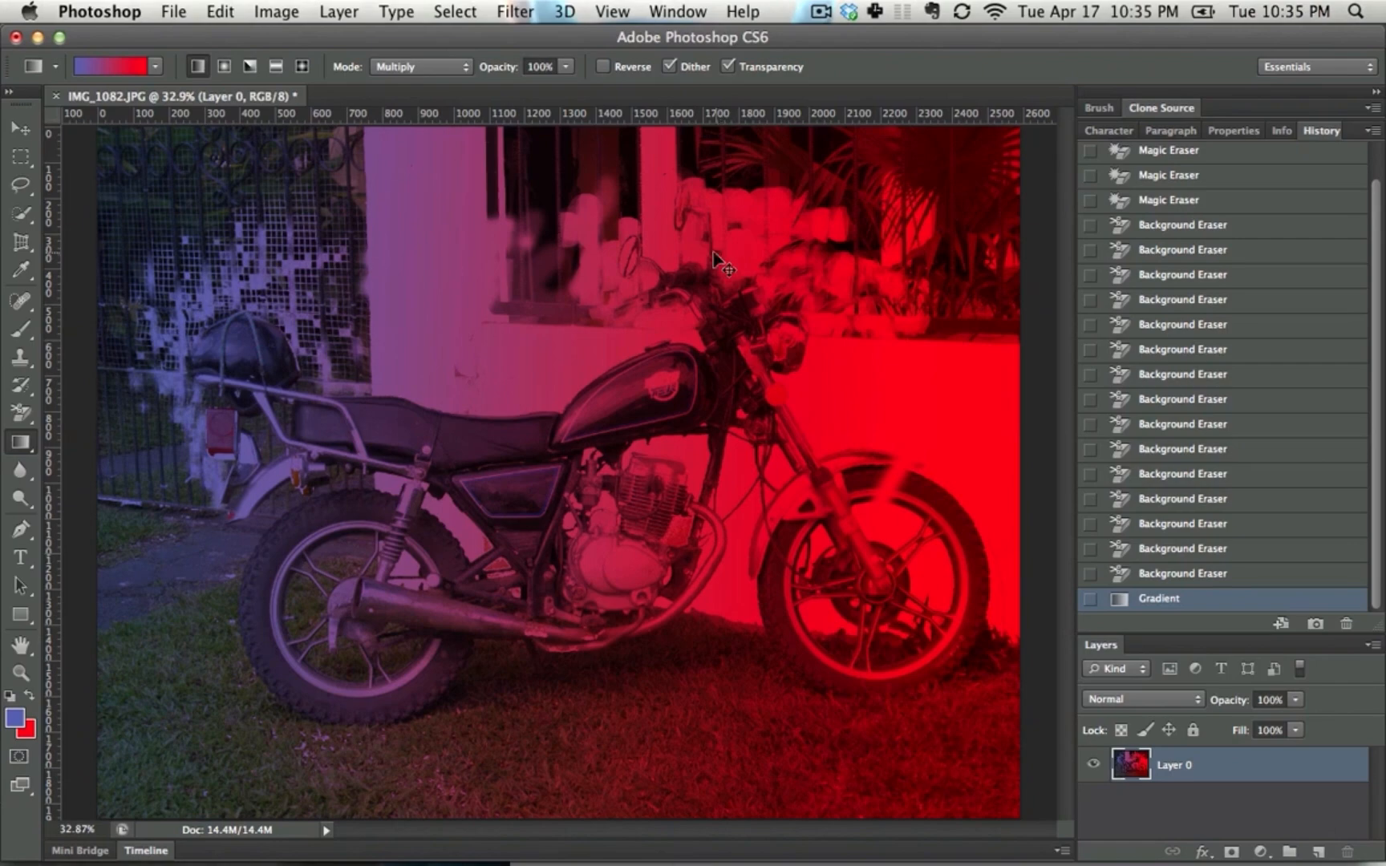
key("super+z")
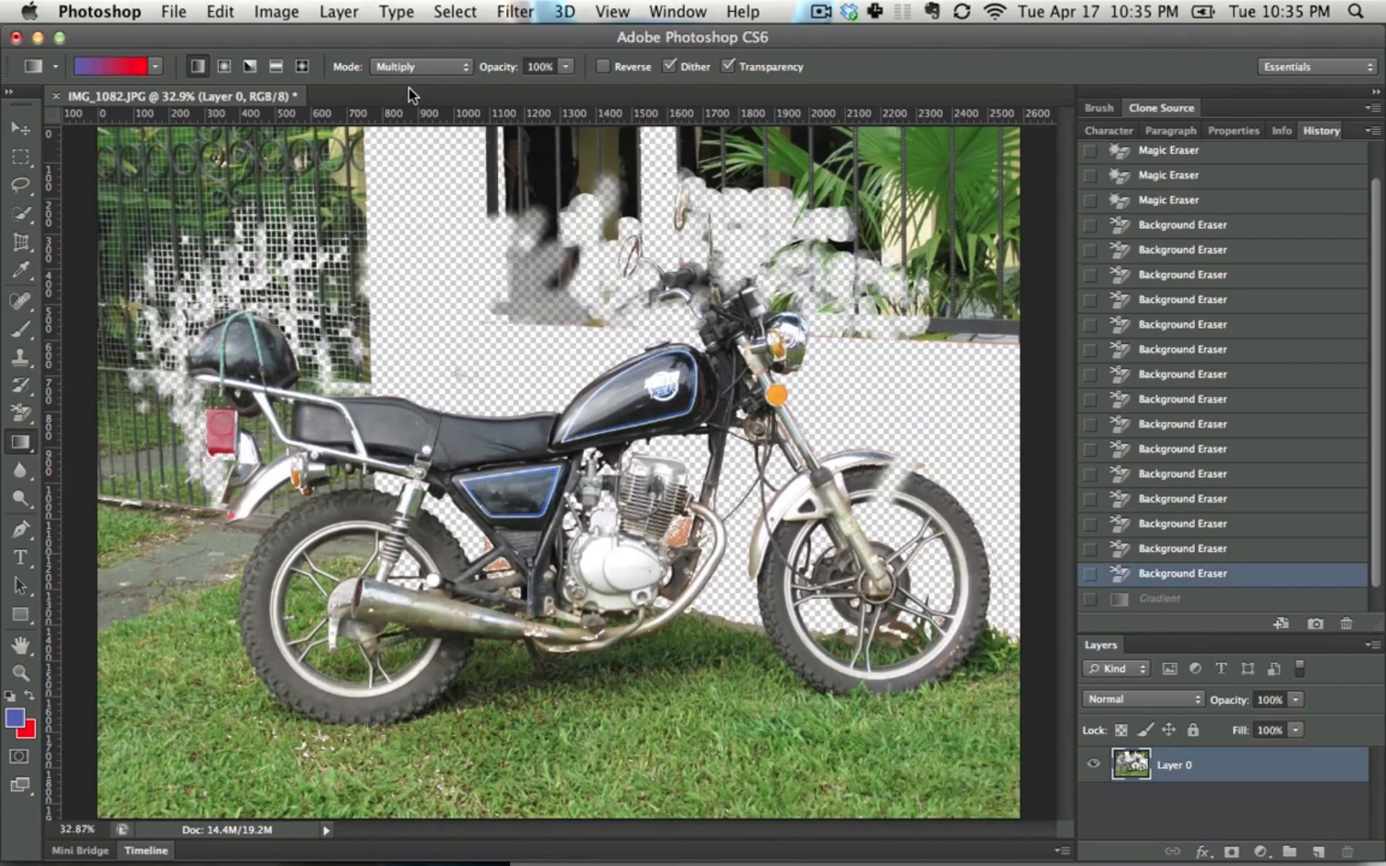
Set the gradient's blend mode to Screen, try a horizontal gradient over the photo, and undo it
left_click(417, 66)
left_click(425, 149)
left_click_drag(201, 296, 900, 305)
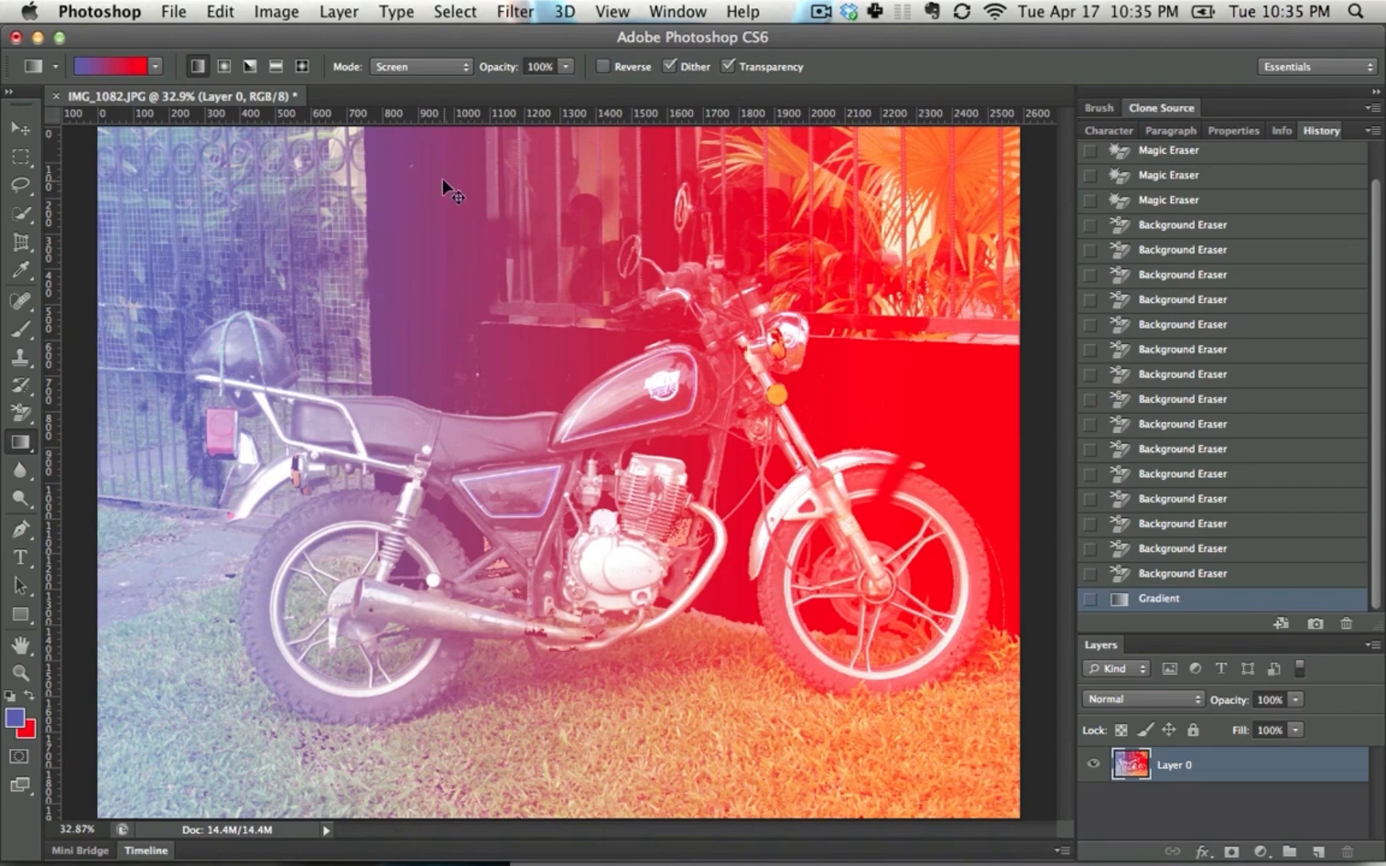
key("super+z")
Set the gradient's blend mode to Overlay, try a horizontal gradient over the photo, and undo it
left_click(413, 66)
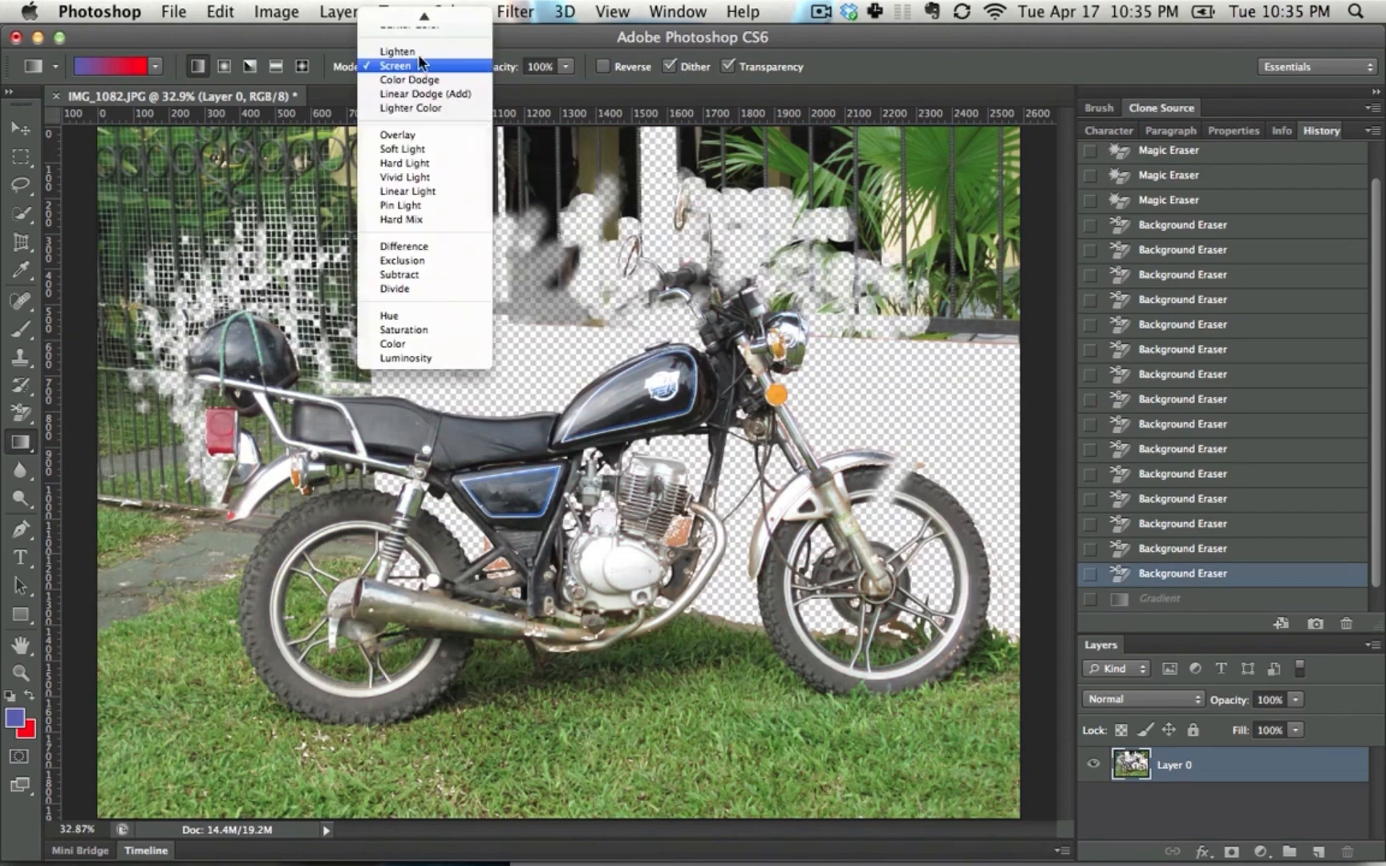
mouse_move(422, 12)
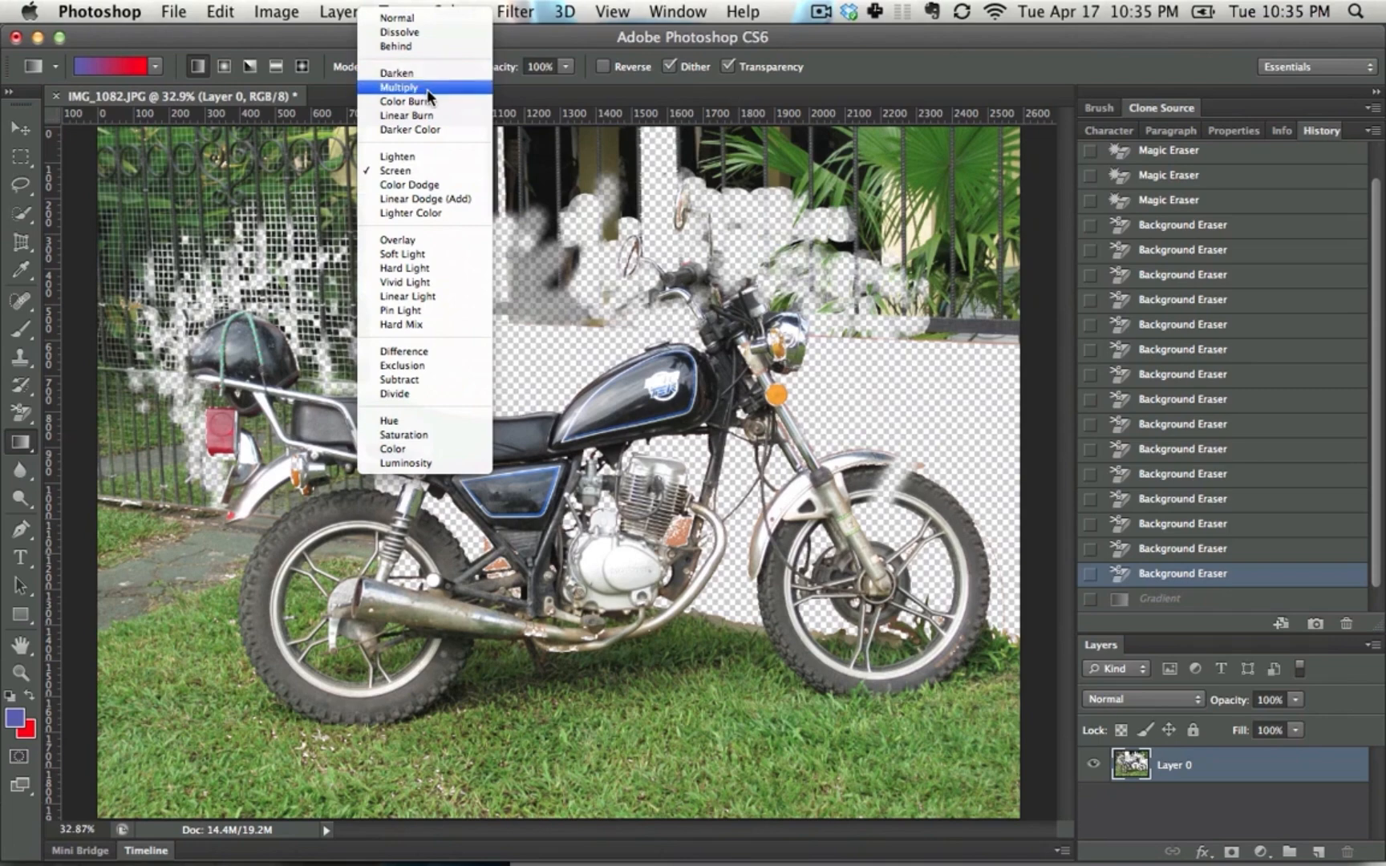
left_click(422, 239)
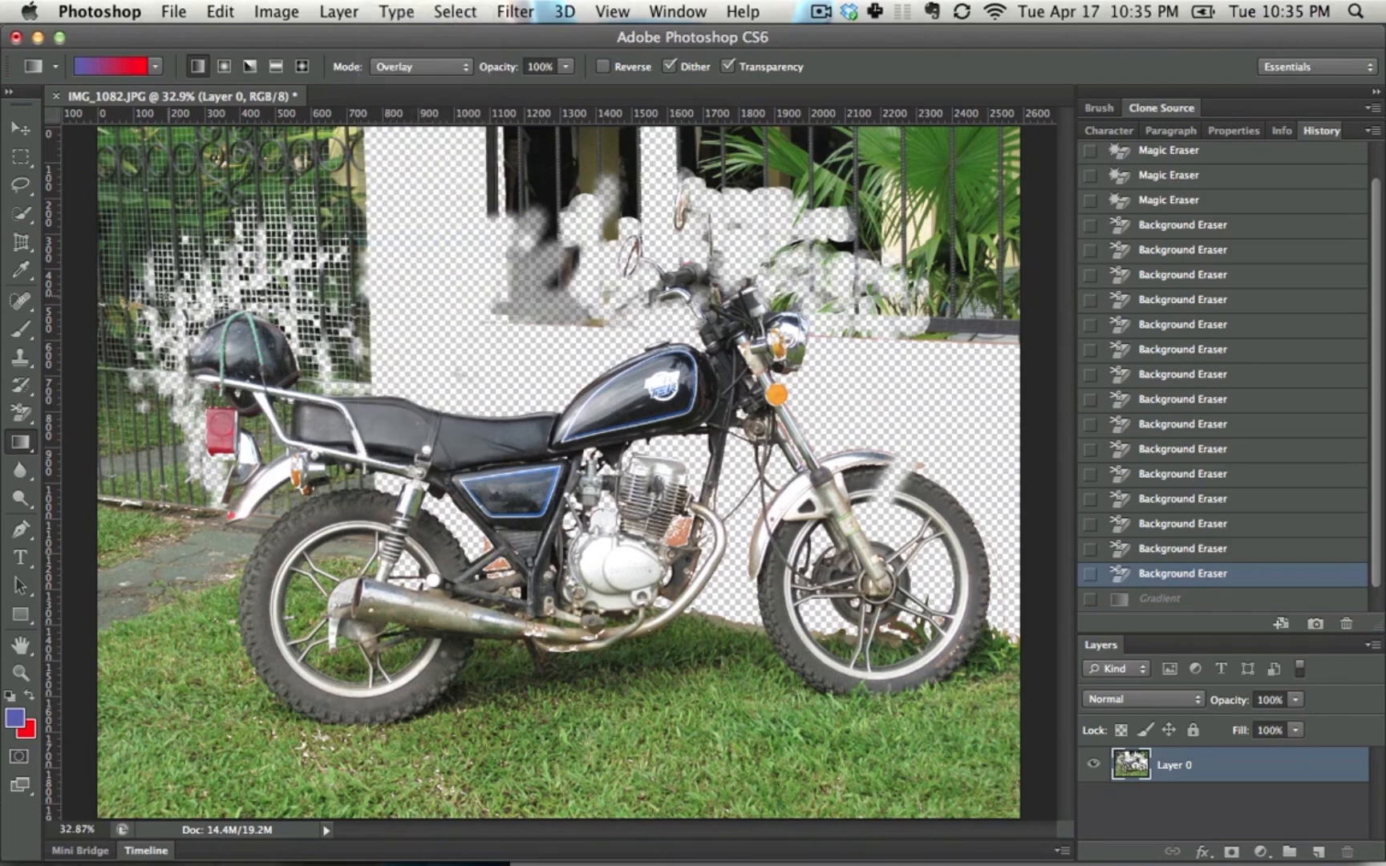
left_click_drag(148, 298, 985, 333)
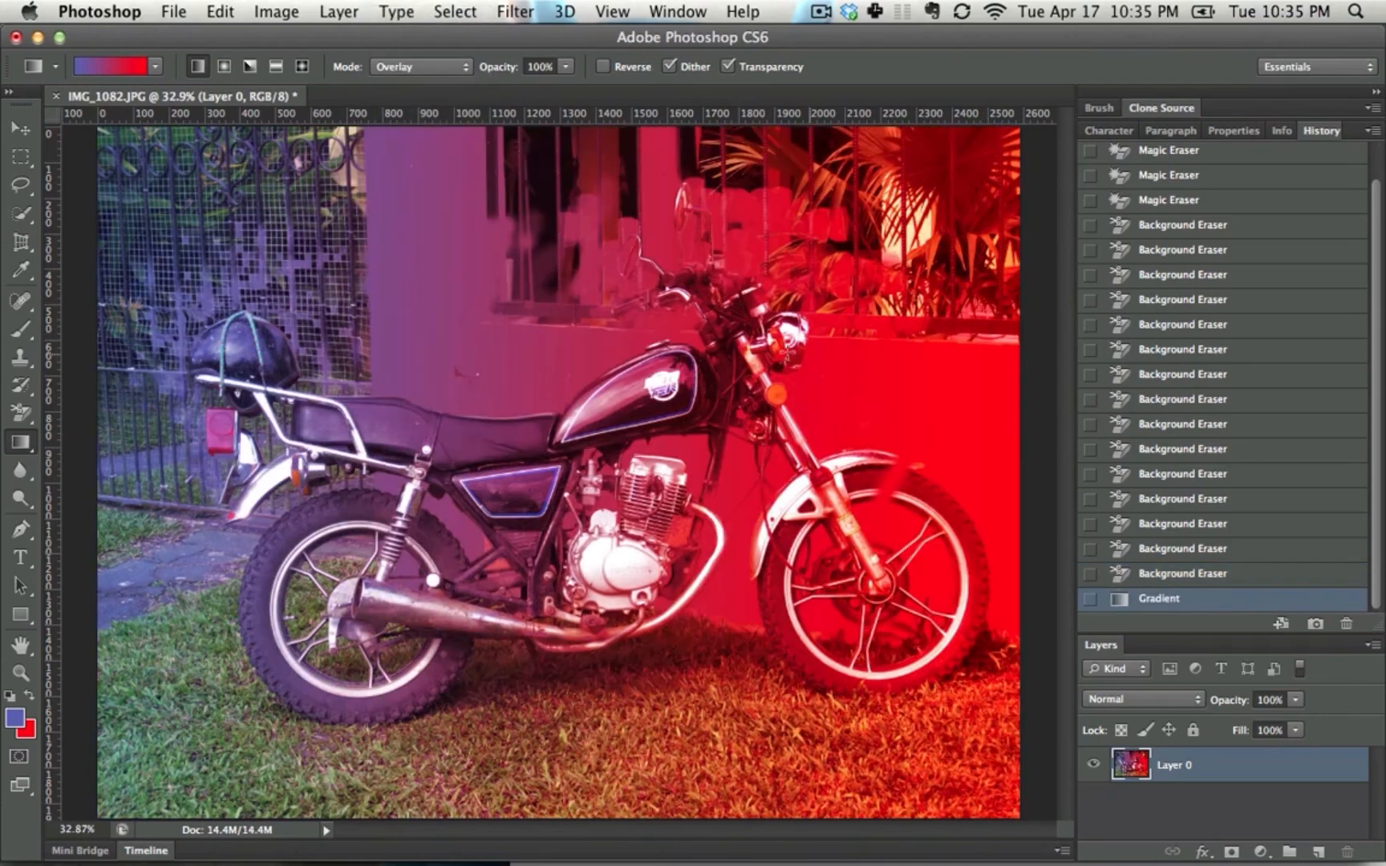
key("super+z")
key("super+z")
key("super+z")
Set the gradient's blend mode to Color, try a horizontal gradient over the photo, and undo it
left_click(419, 67)
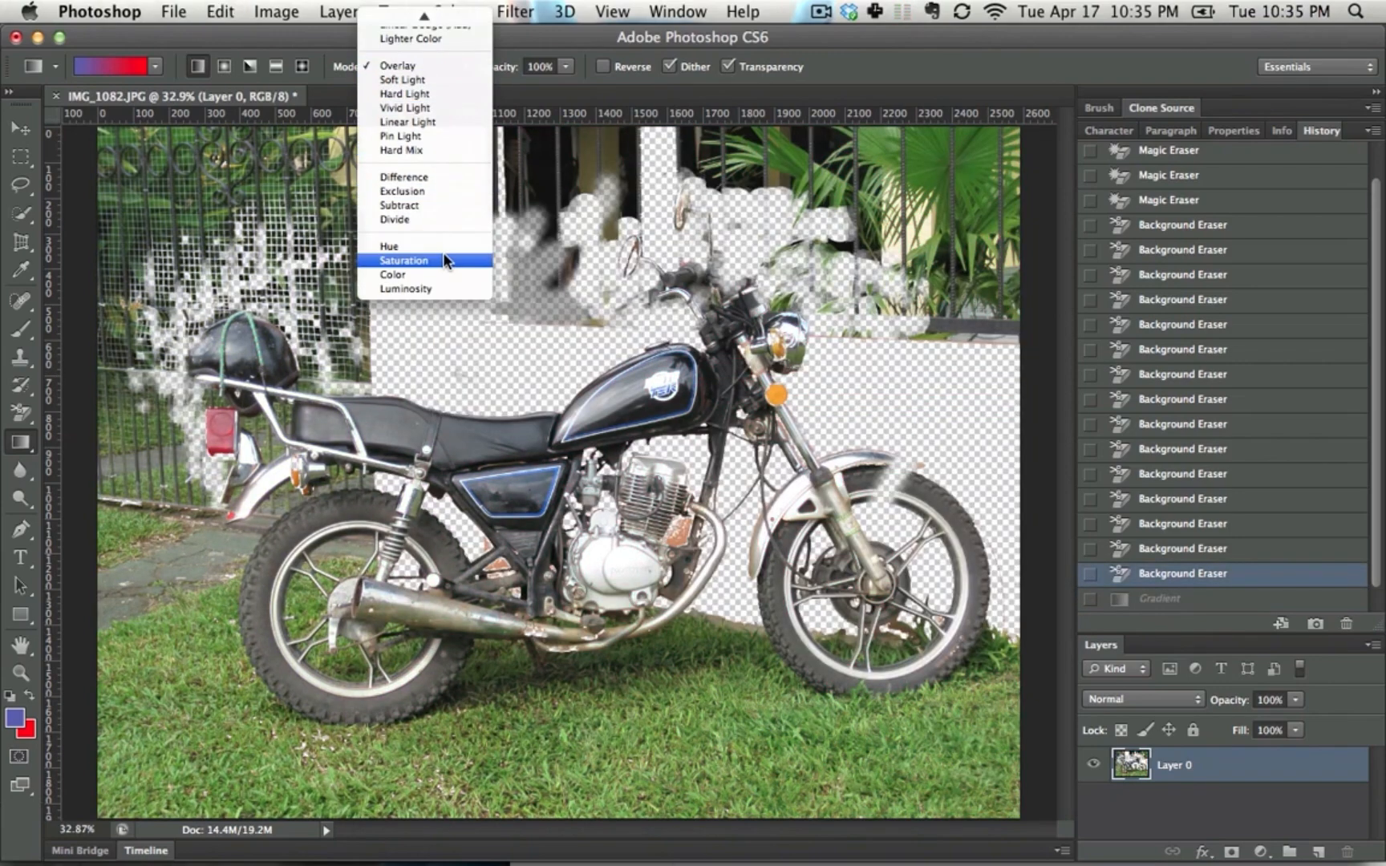
left_click(443, 274)
left_click_drag(156, 281, 1040, 306)
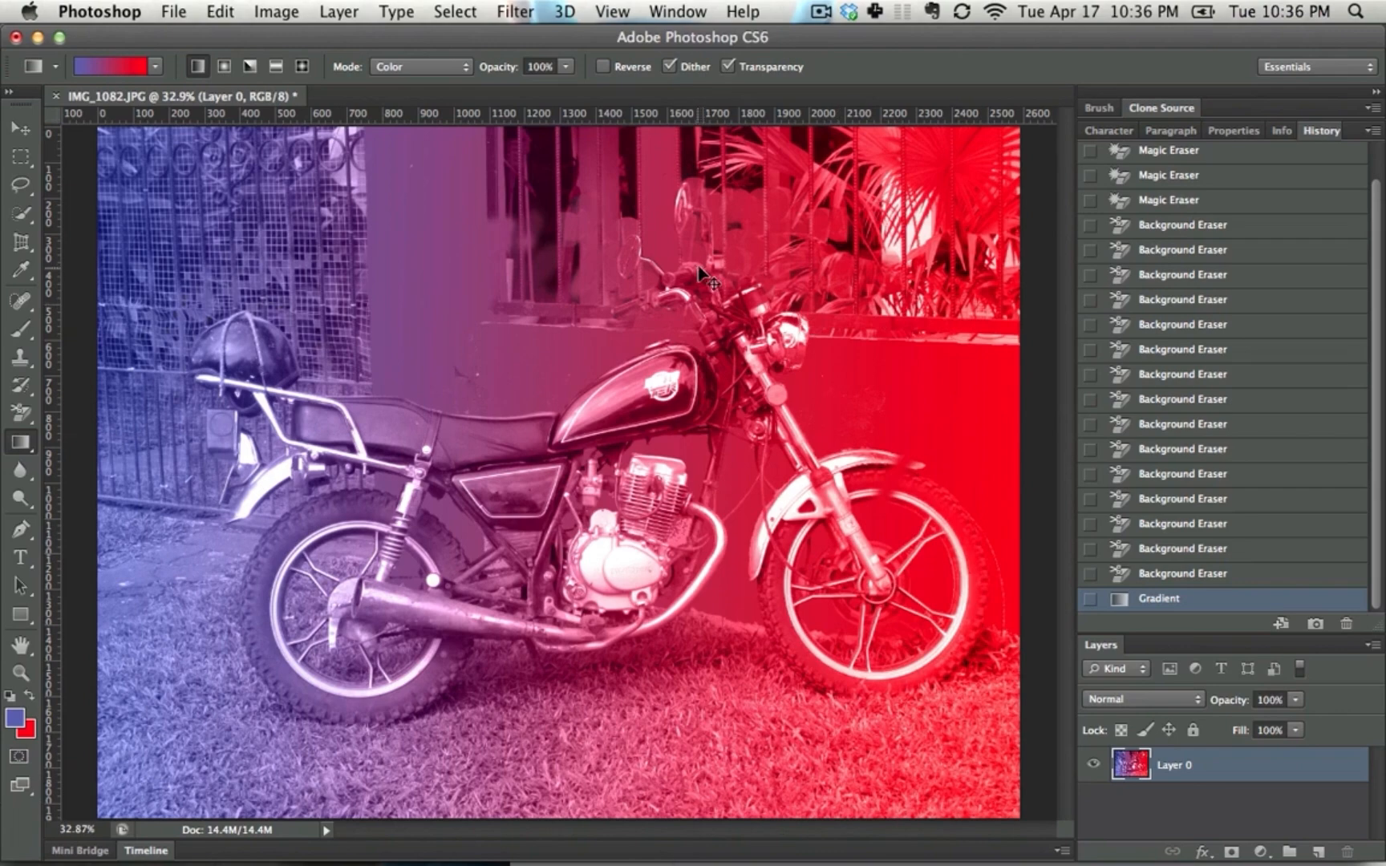
key("super+z")
Keep the Color blend mode, try another horizontal gradient, compare the photo with and without it, and leave it undone
left_click(440, 62)
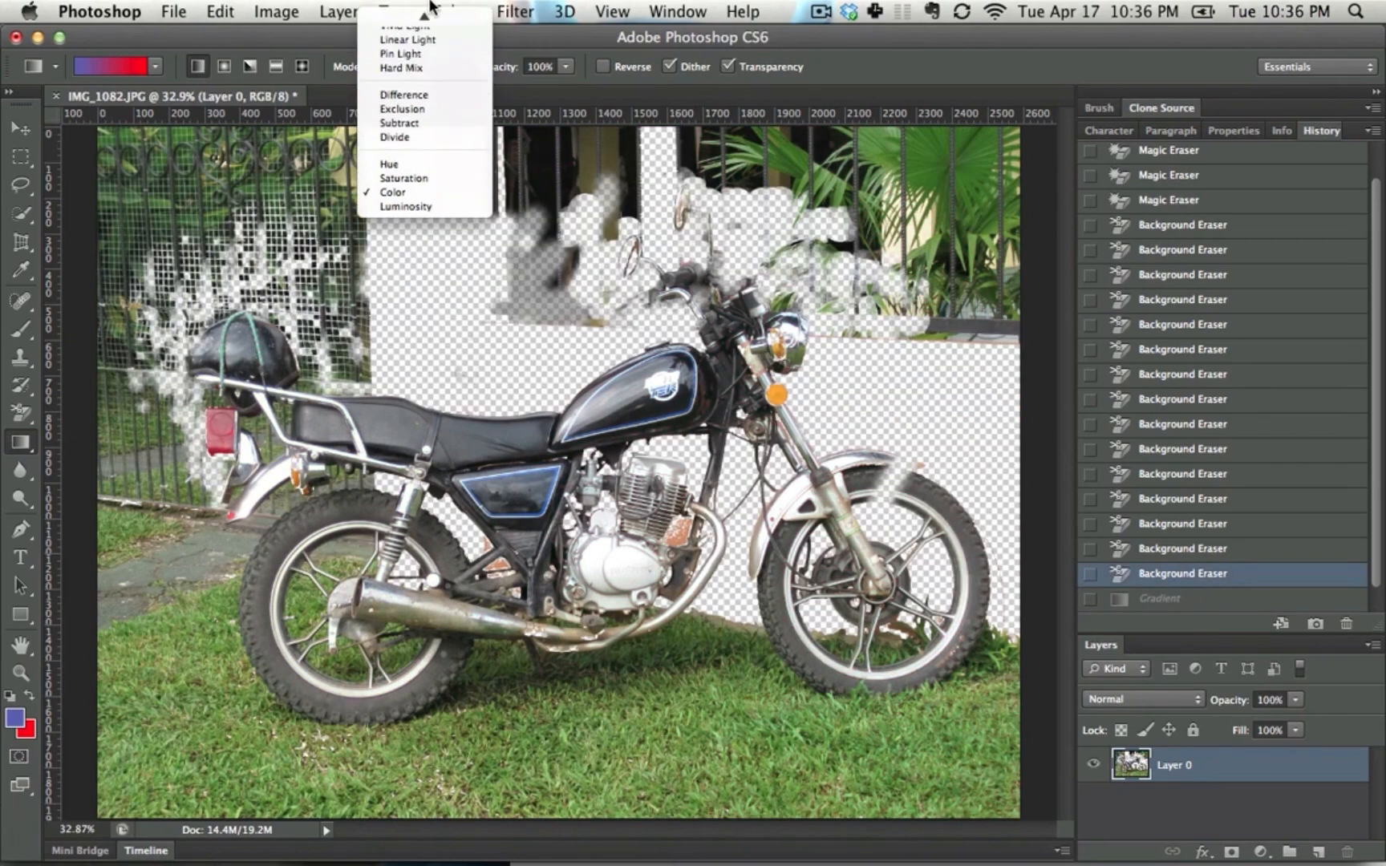
mouse_move(431, 6)
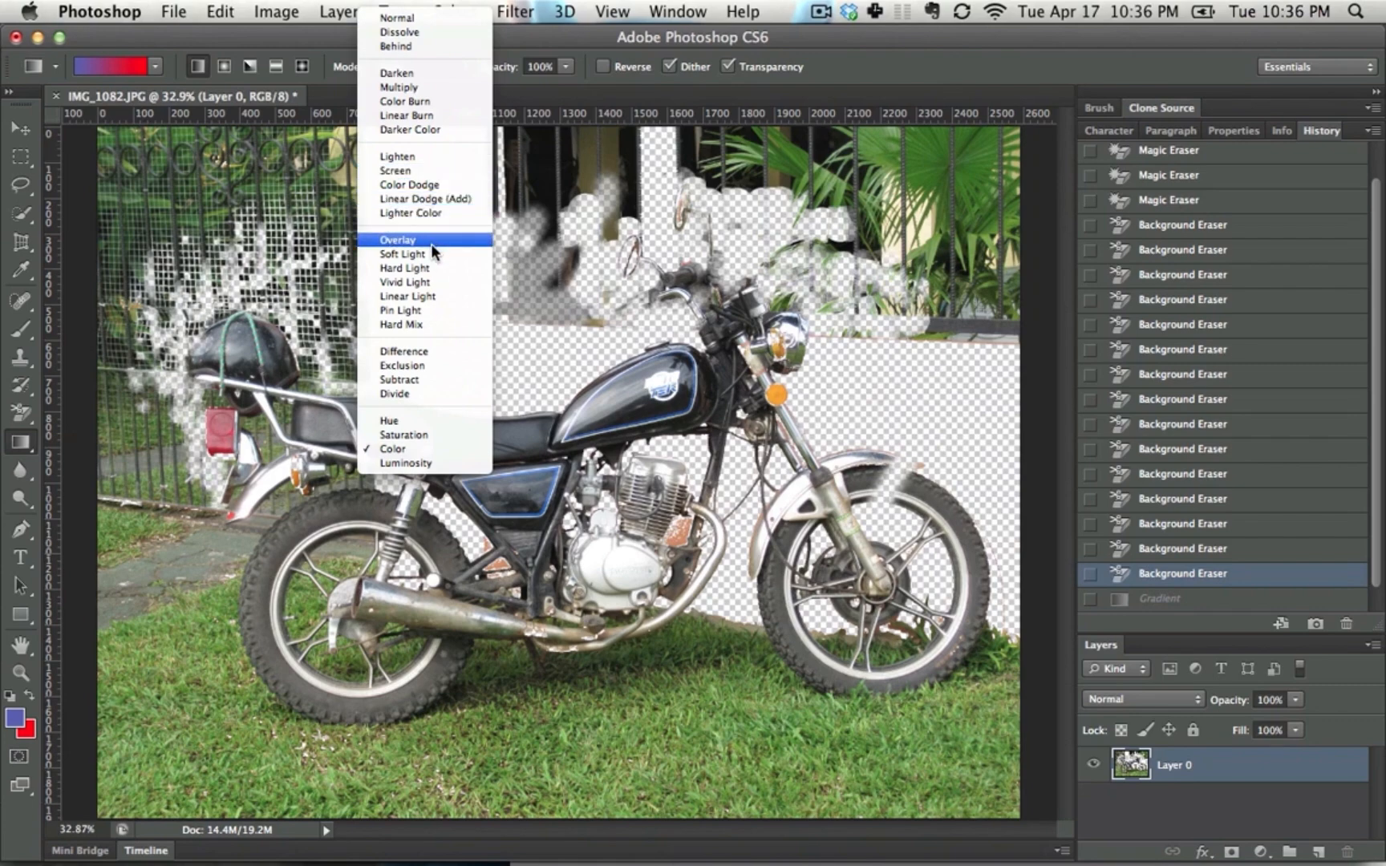
left_click(393, 448)
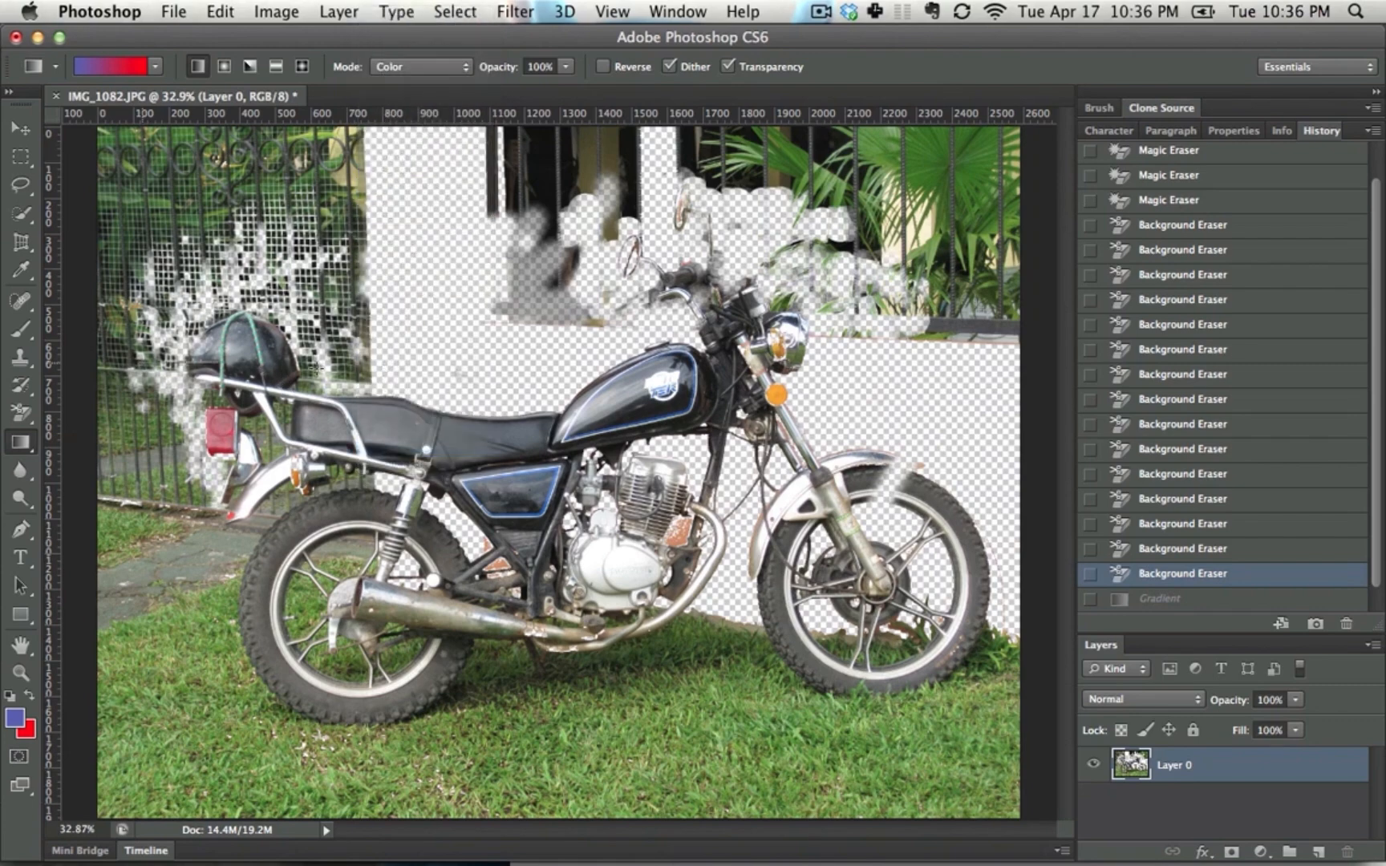
left_click_drag(370, 369, 971, 377)
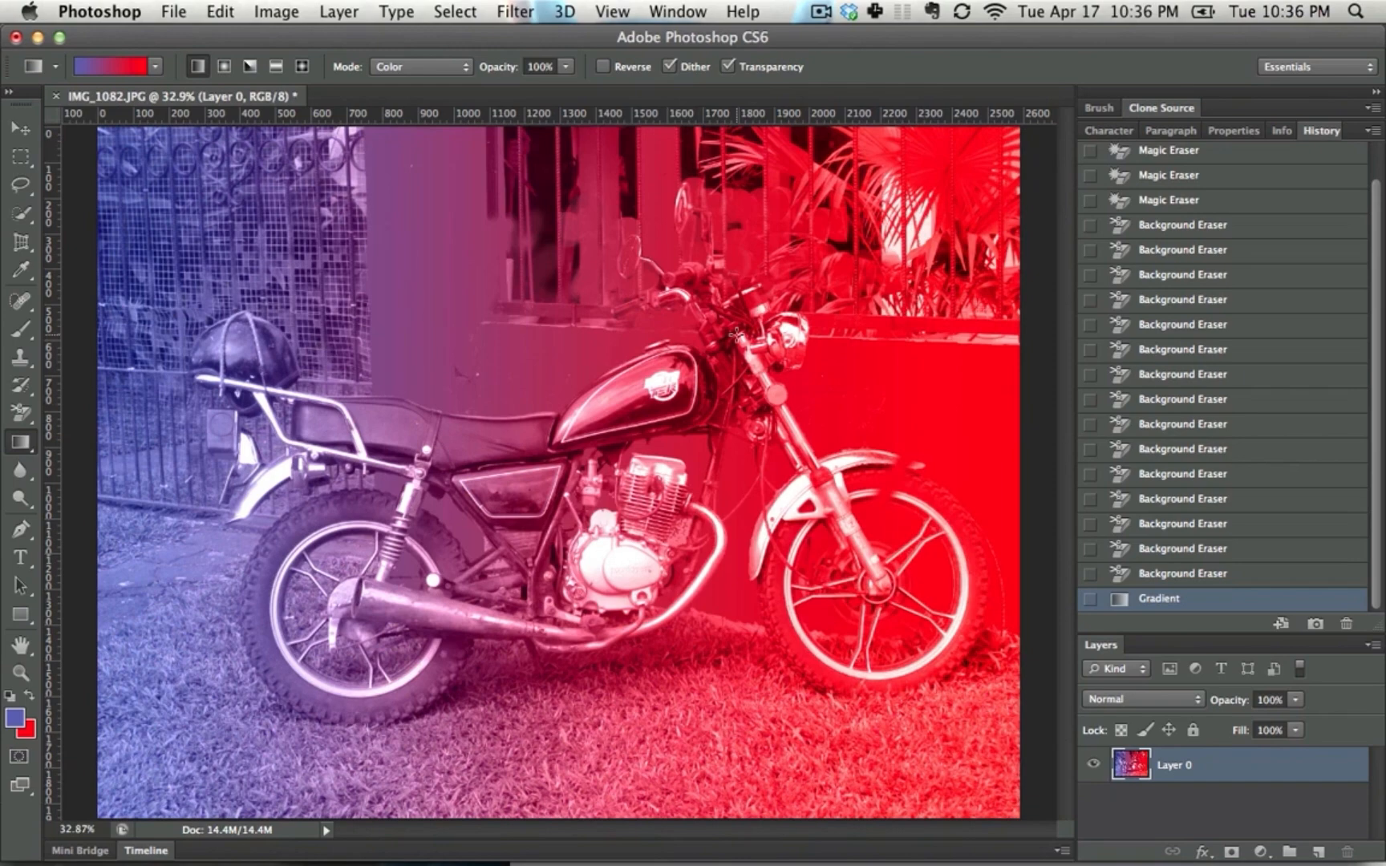
key("ctrl+z")
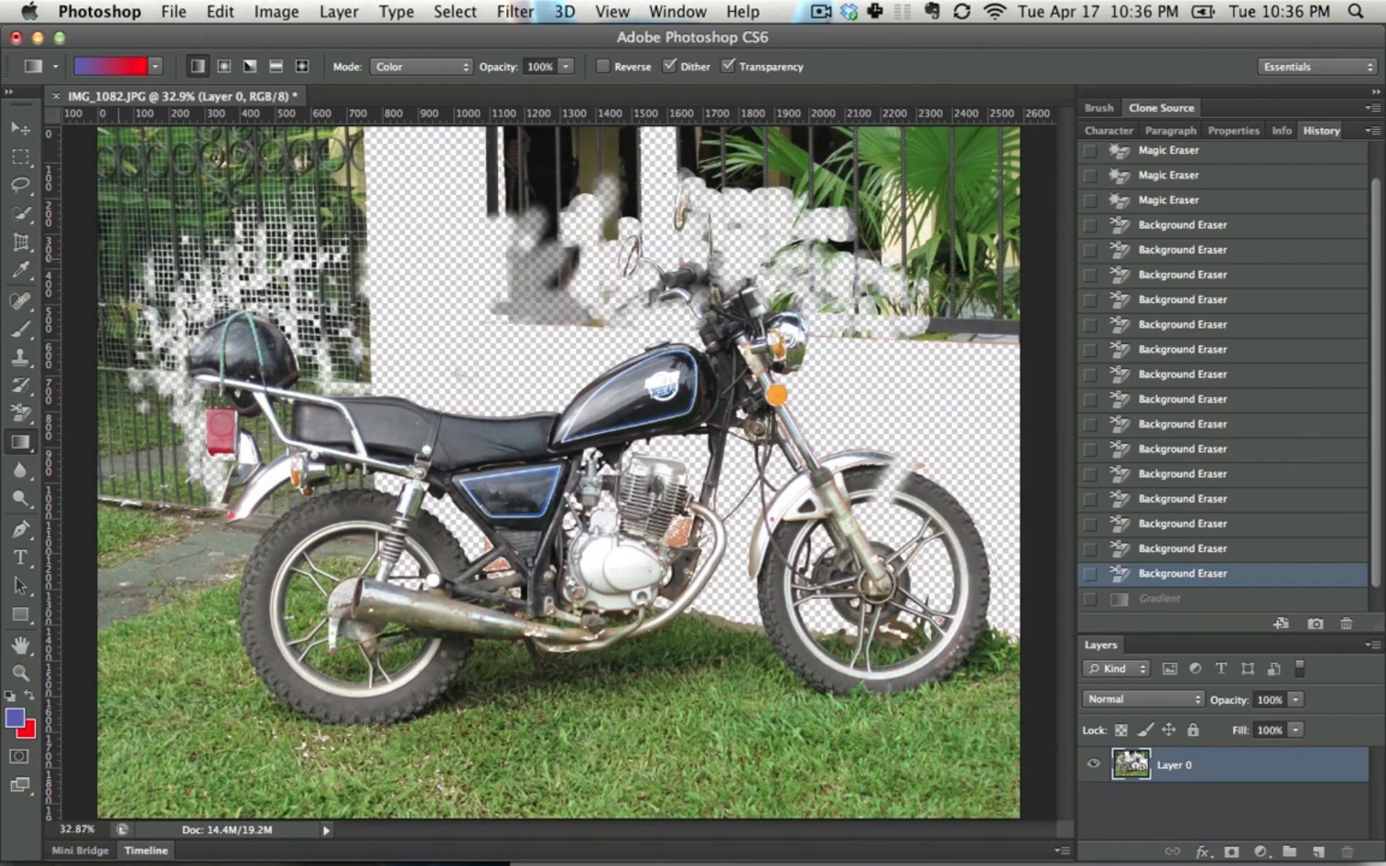
key("ctrl+z")
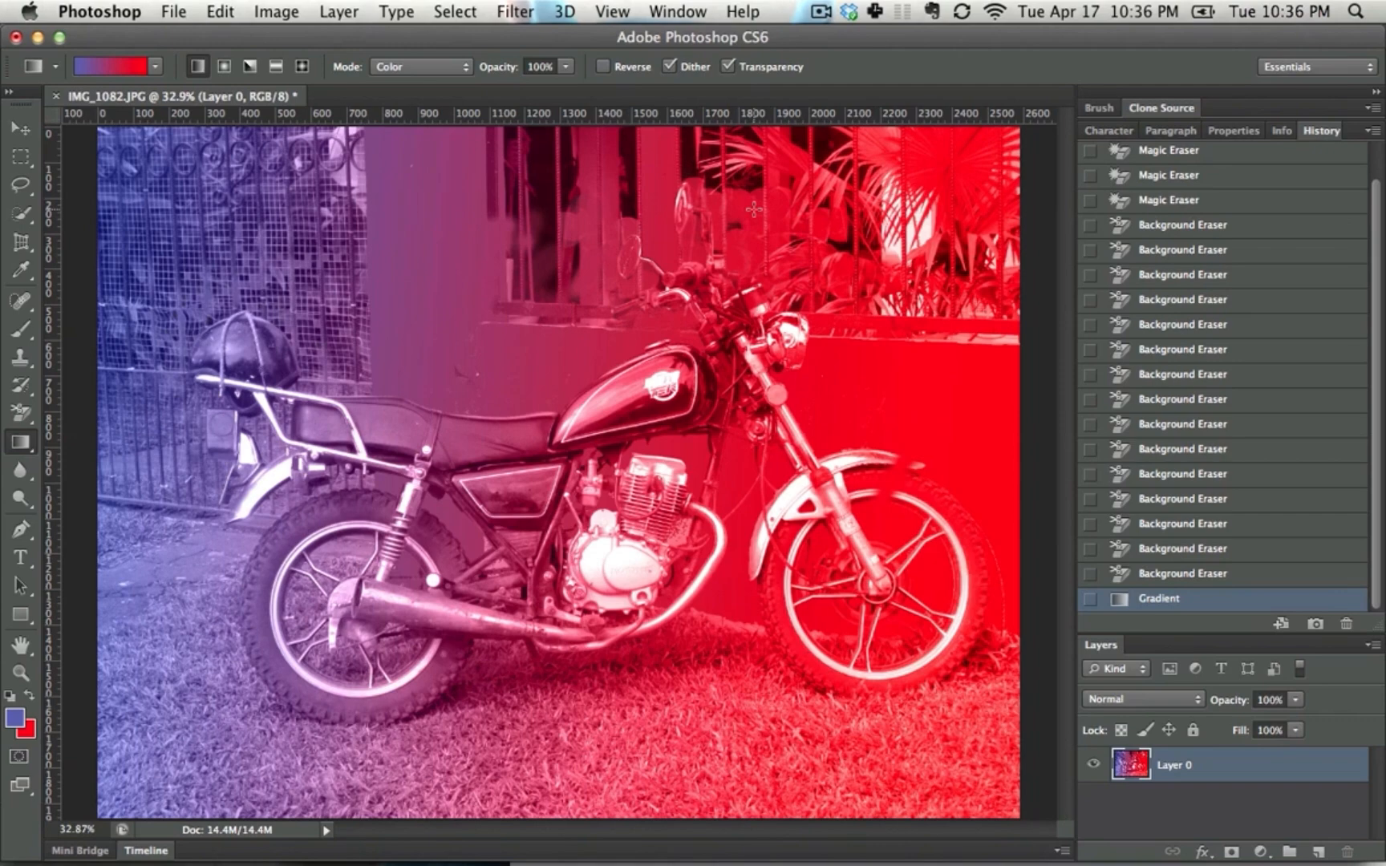
key("ctrl+z")
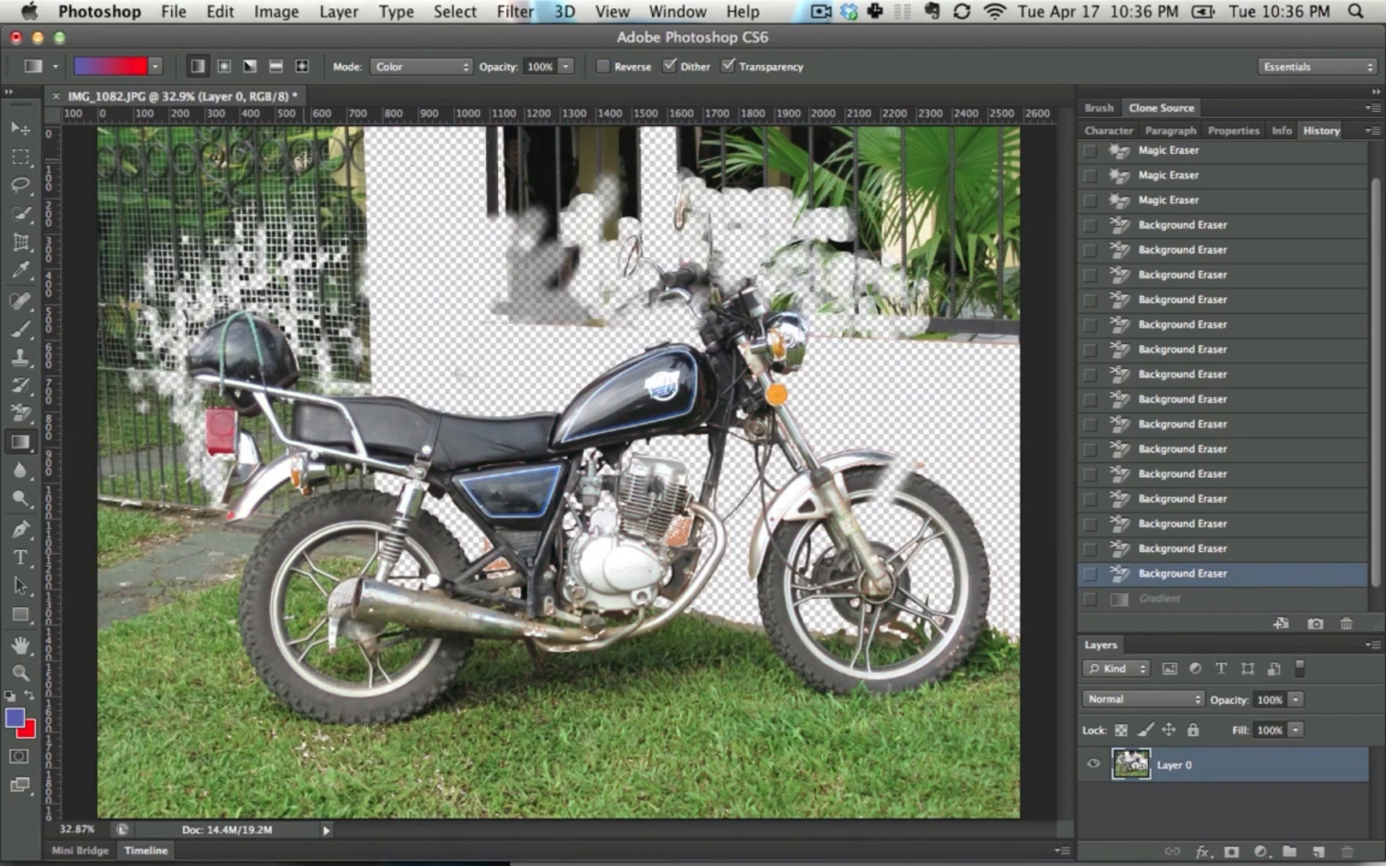
Try three Color-mode gradients in different directions over the photo and undo all of them
left_click_drag(102, 275, 1038, 366)
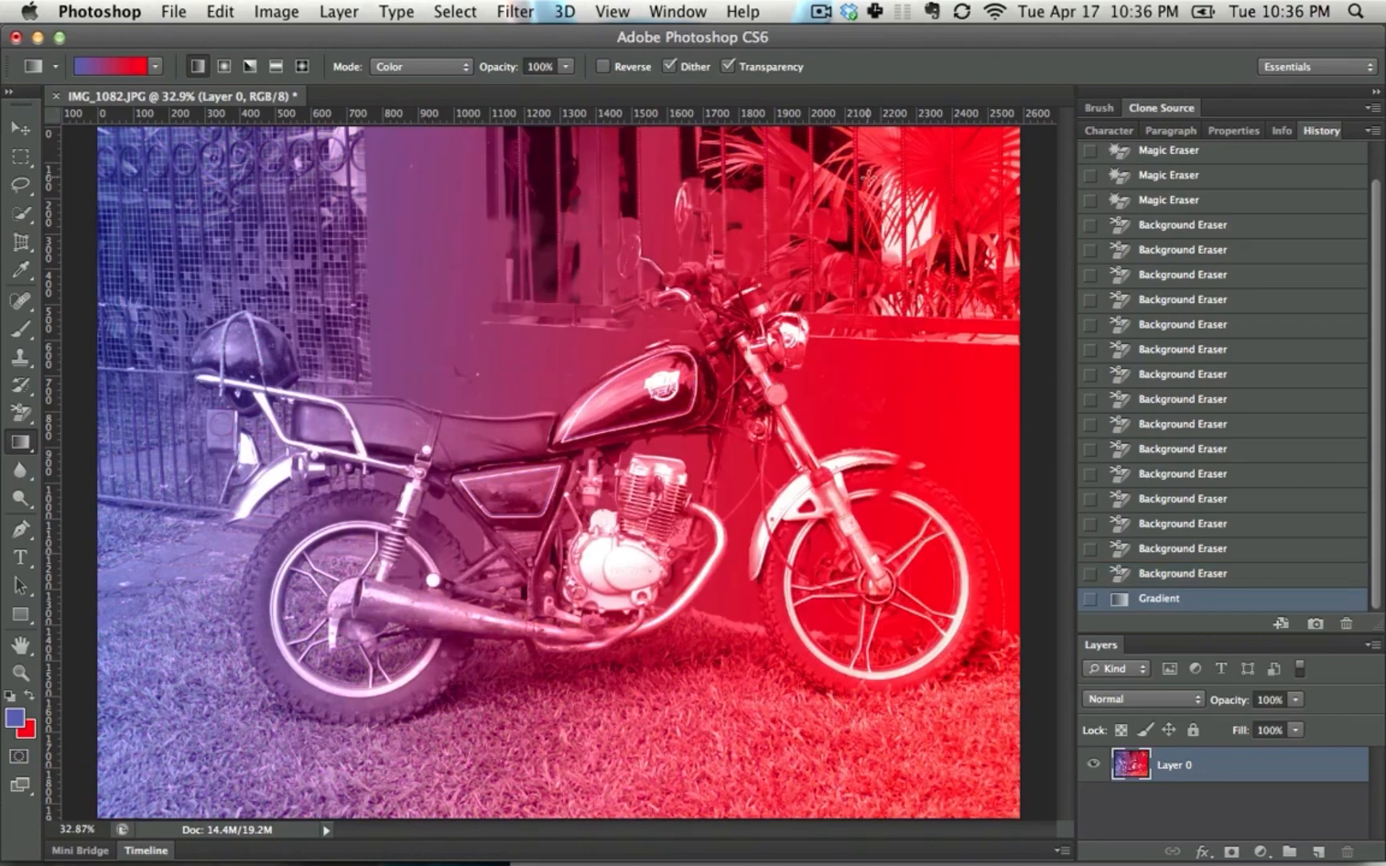
left_click_drag(870, 178, 566, 503)
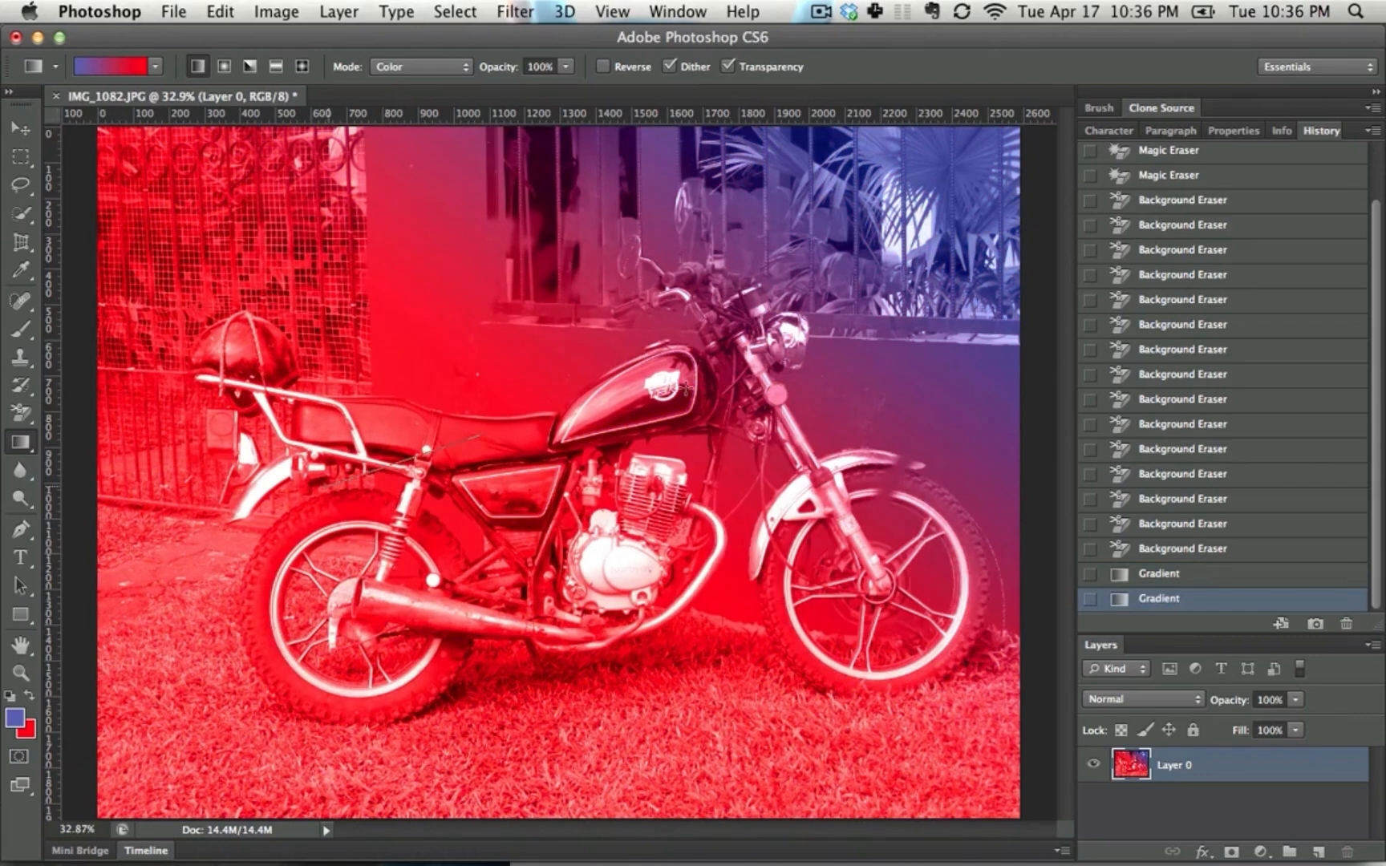
left_click_drag(480, 435, 834, 354)
key("alt+super+z")
key("alt+super+z")
key("alt+super+z")
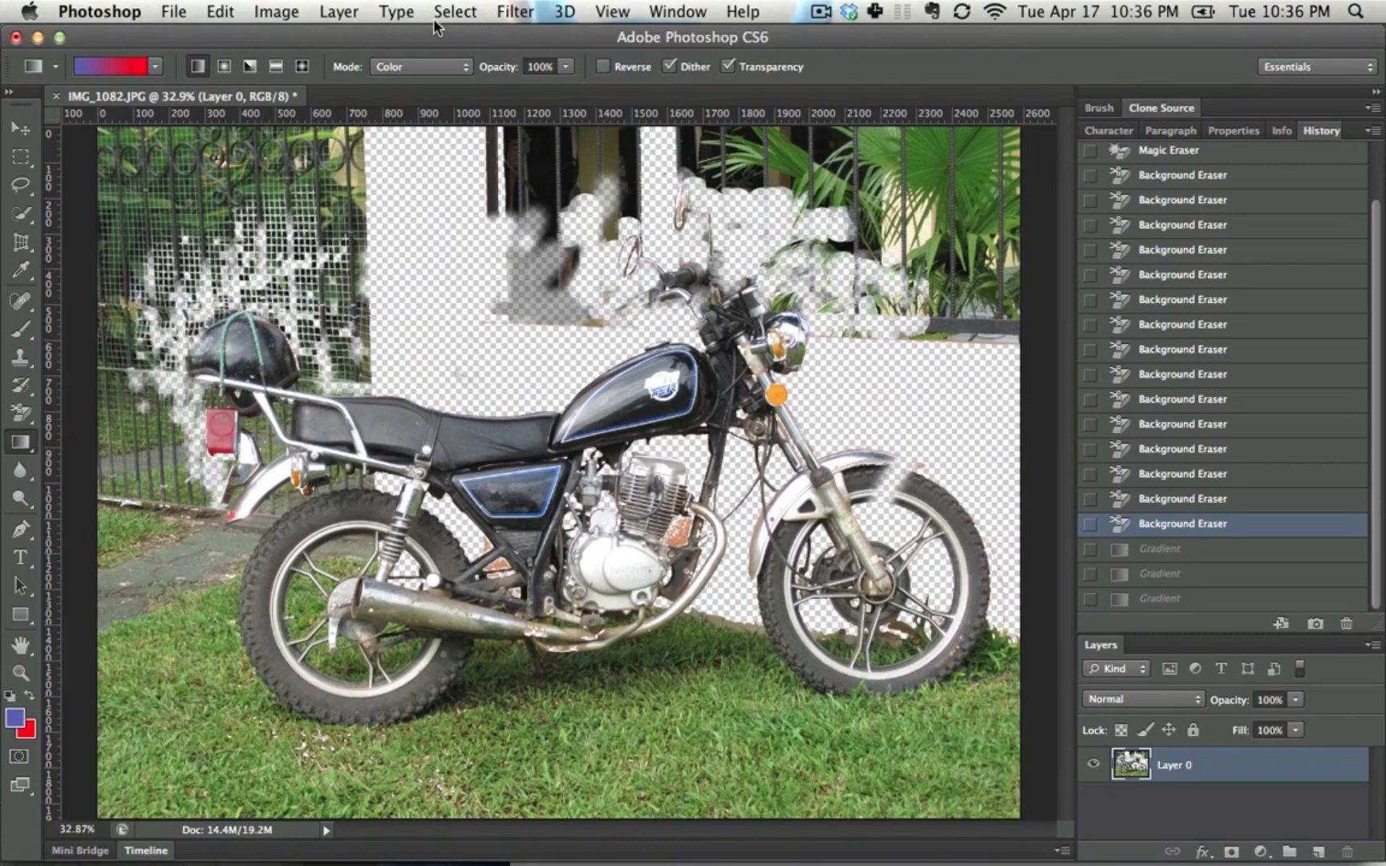
Set the gradient's blend mode to Normal, try a horizontal gradient over the photo, and undo it
left_click(422, 66)
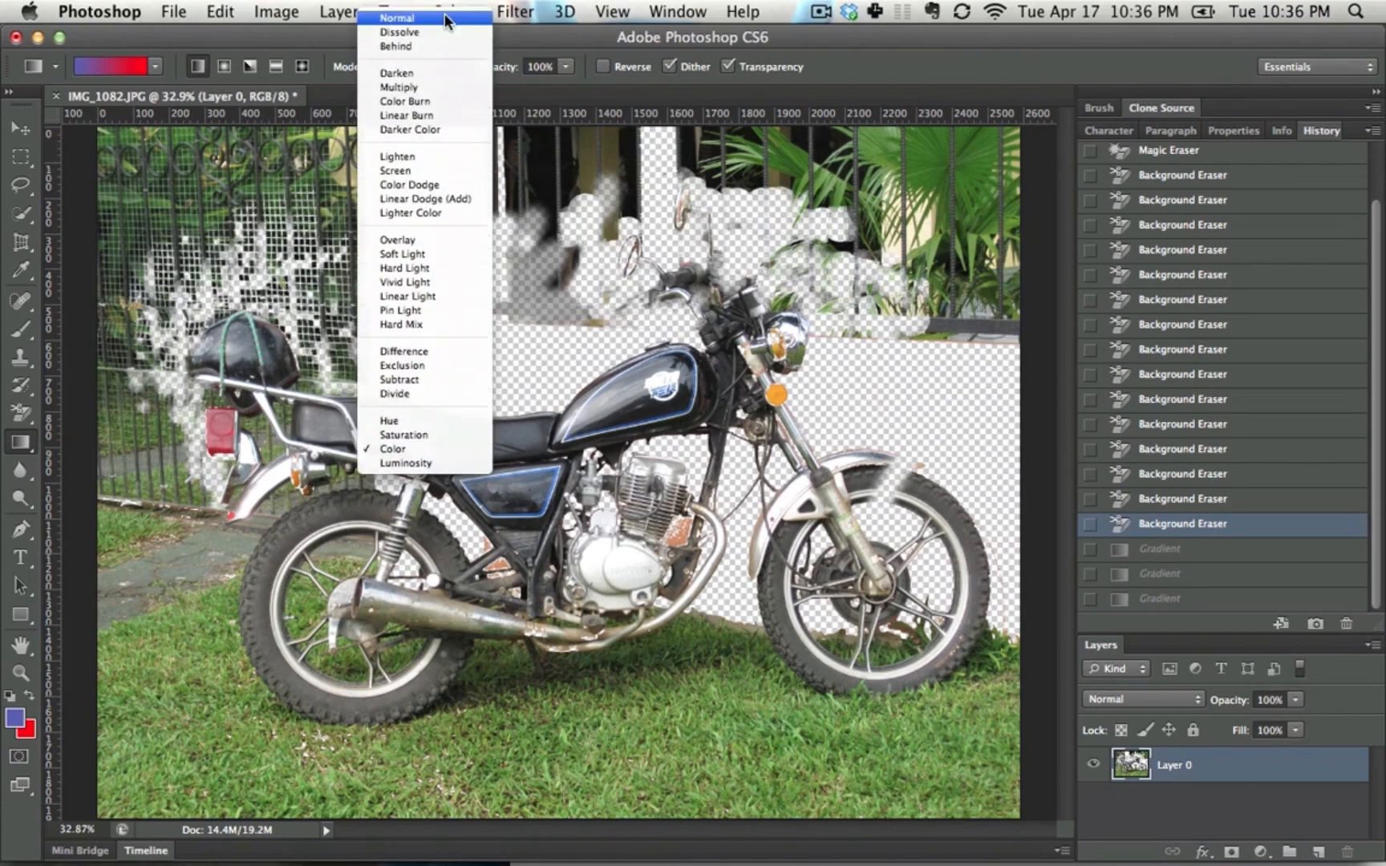
left_click(446, 19)
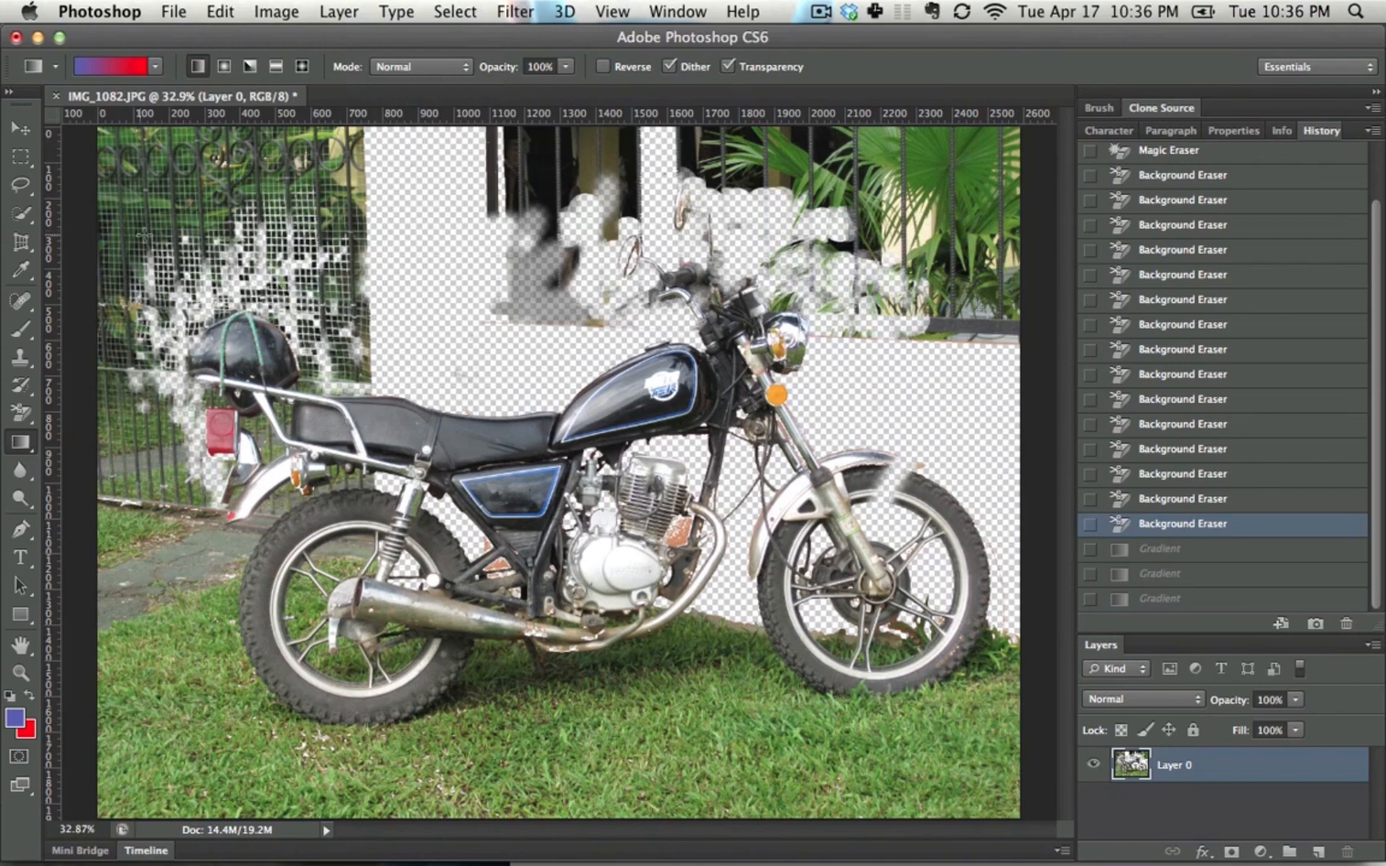
left_click_drag(120, 256, 929, 329)
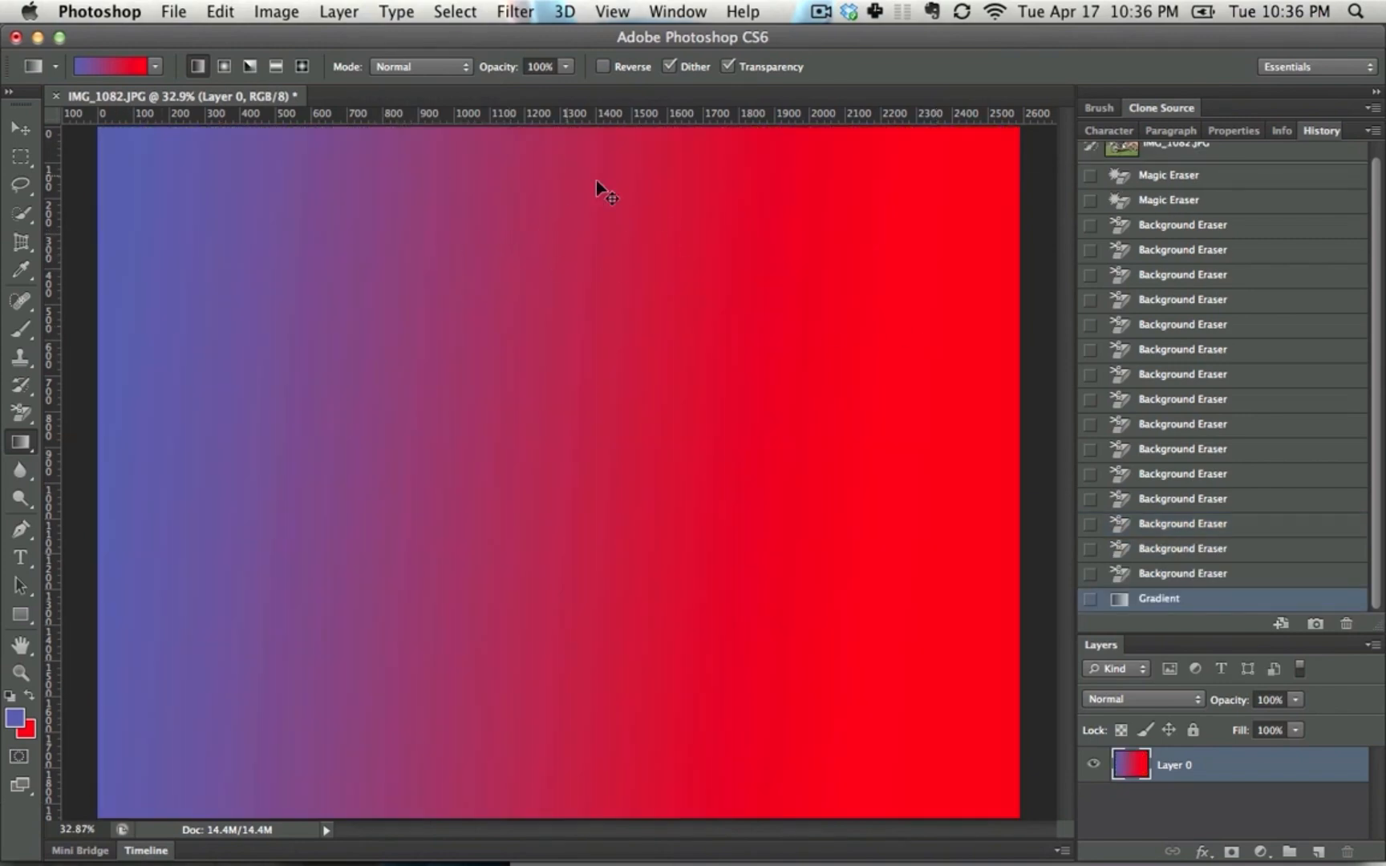
key("super+z")
Set the gradient's blend mode to Multiply and apply a blue-to-red gradient horizontally across the photo
left_click(422, 66)
left_click(401, 138)
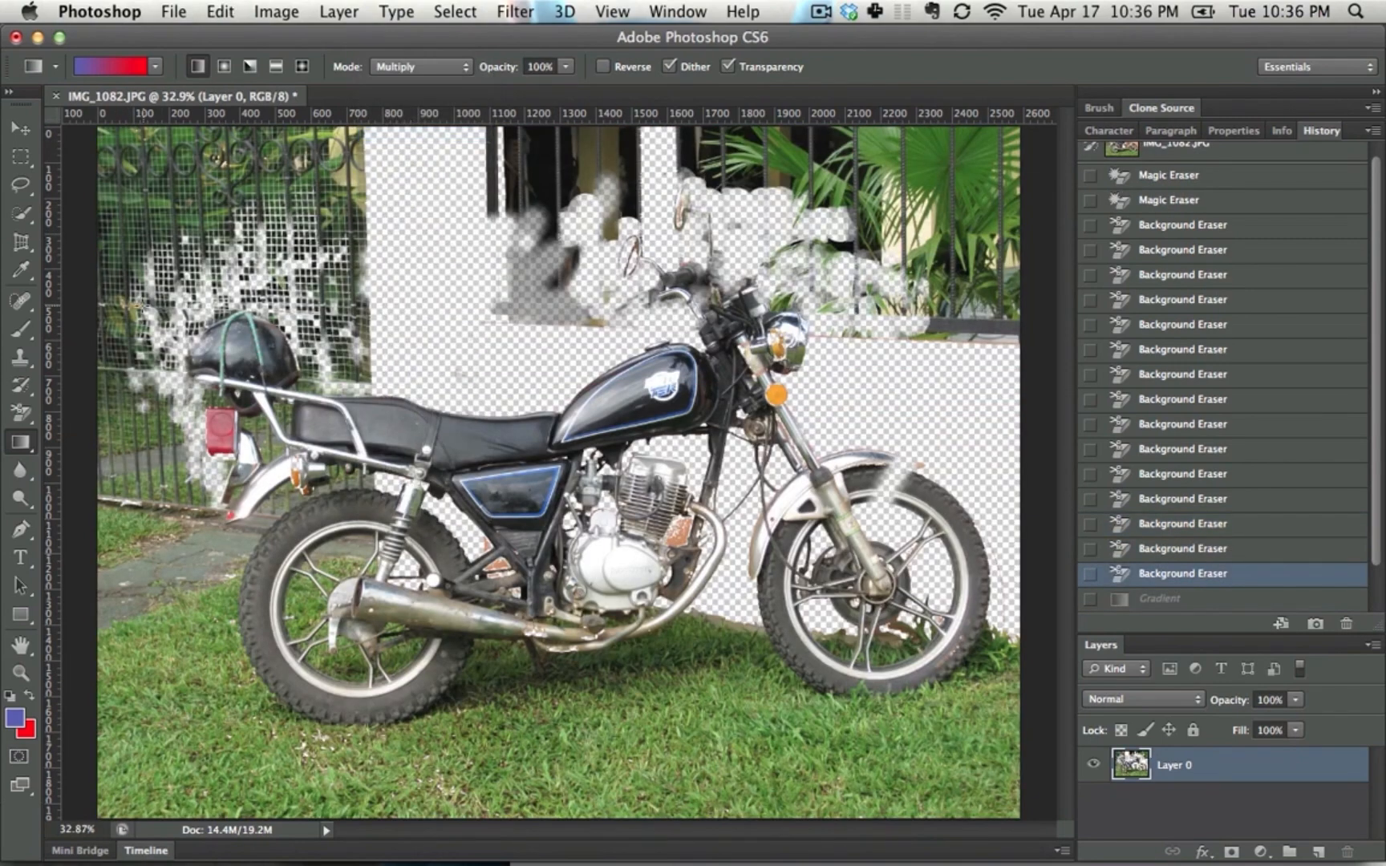
left_click_drag(138, 306, 963, 356)
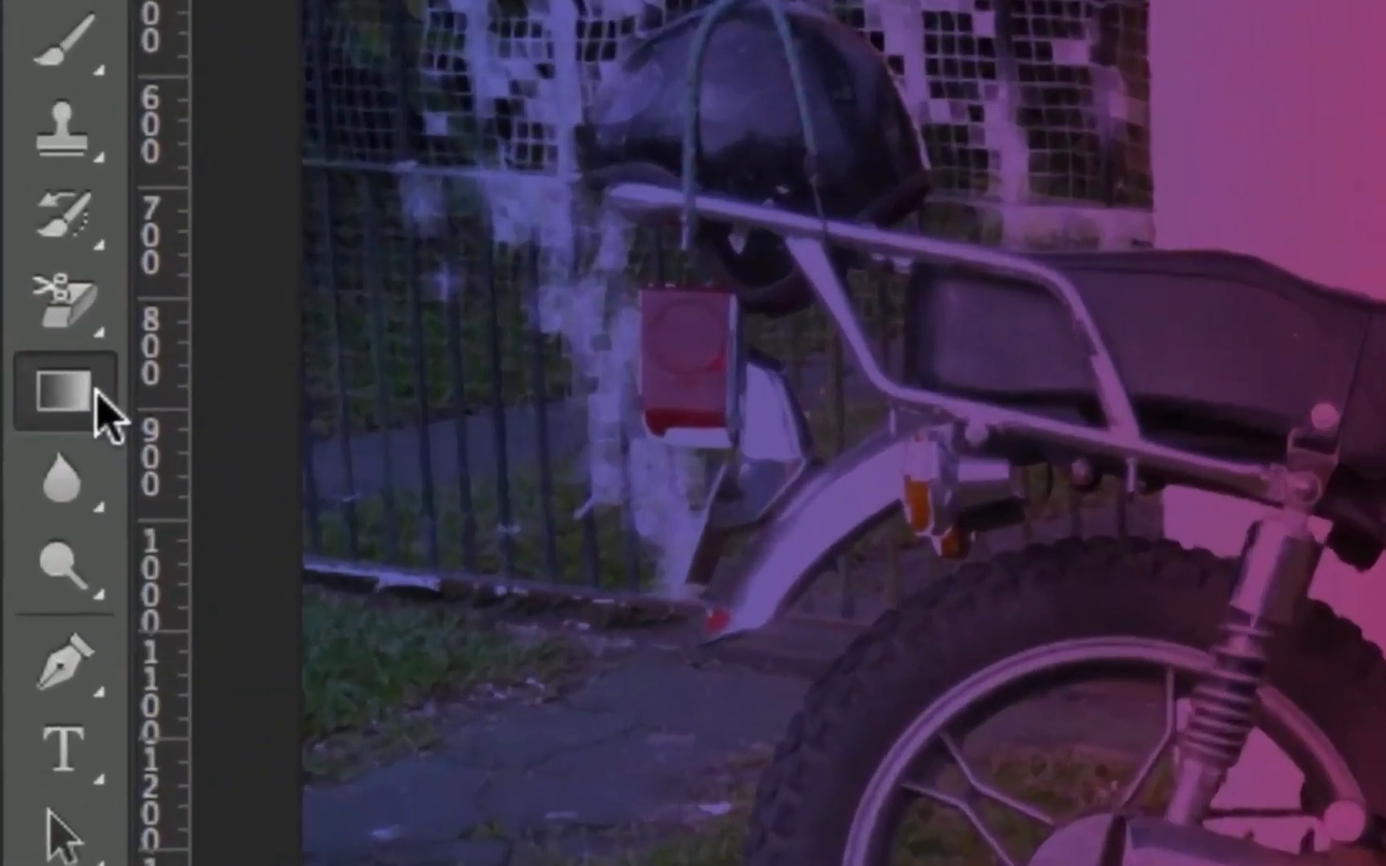
Fill the wall areas behind the motorcycle with the blue foreground color using the Paint Bucket tool
left_click(32, 446)
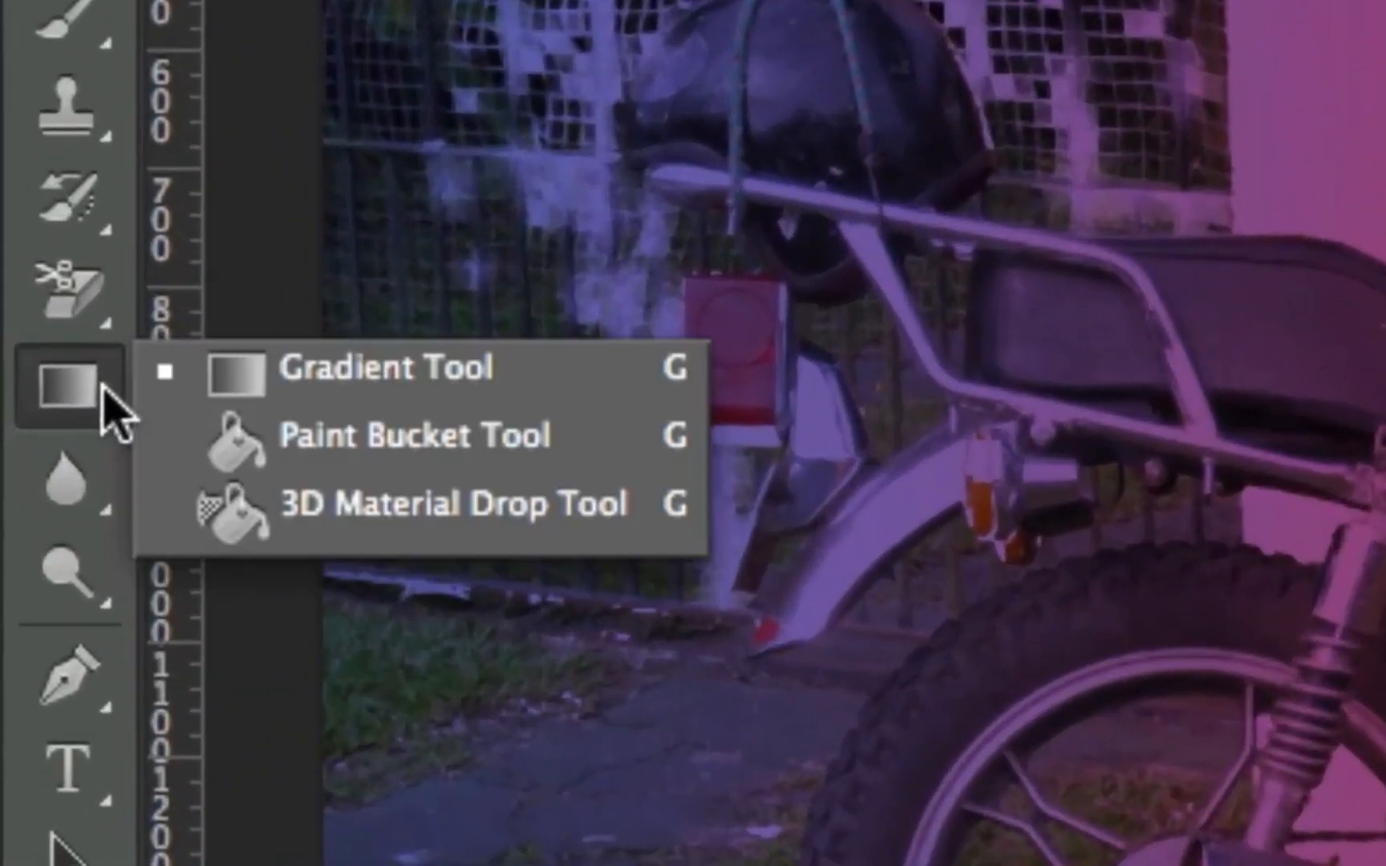
left_click(577, 431)
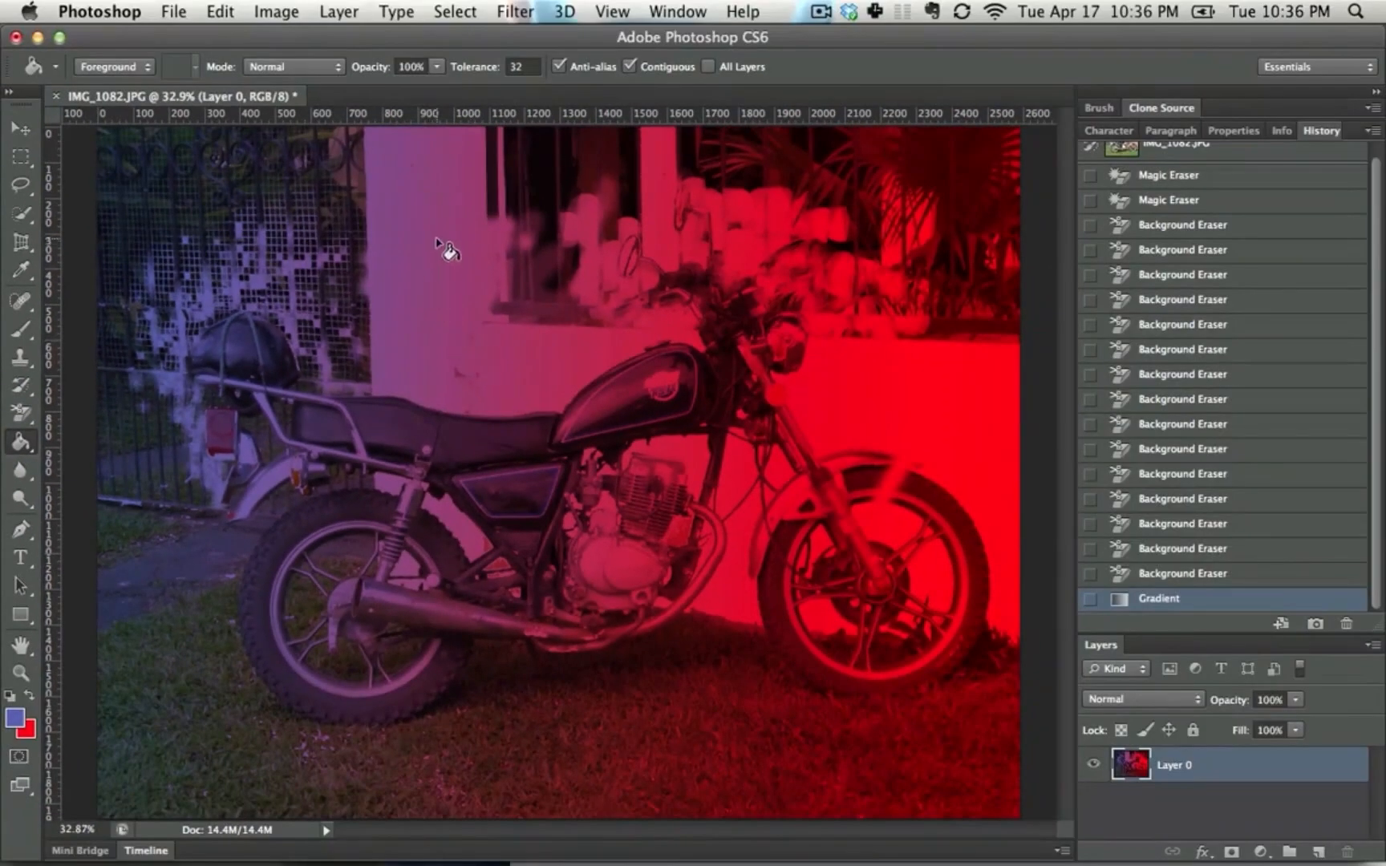
left_click(450, 242)
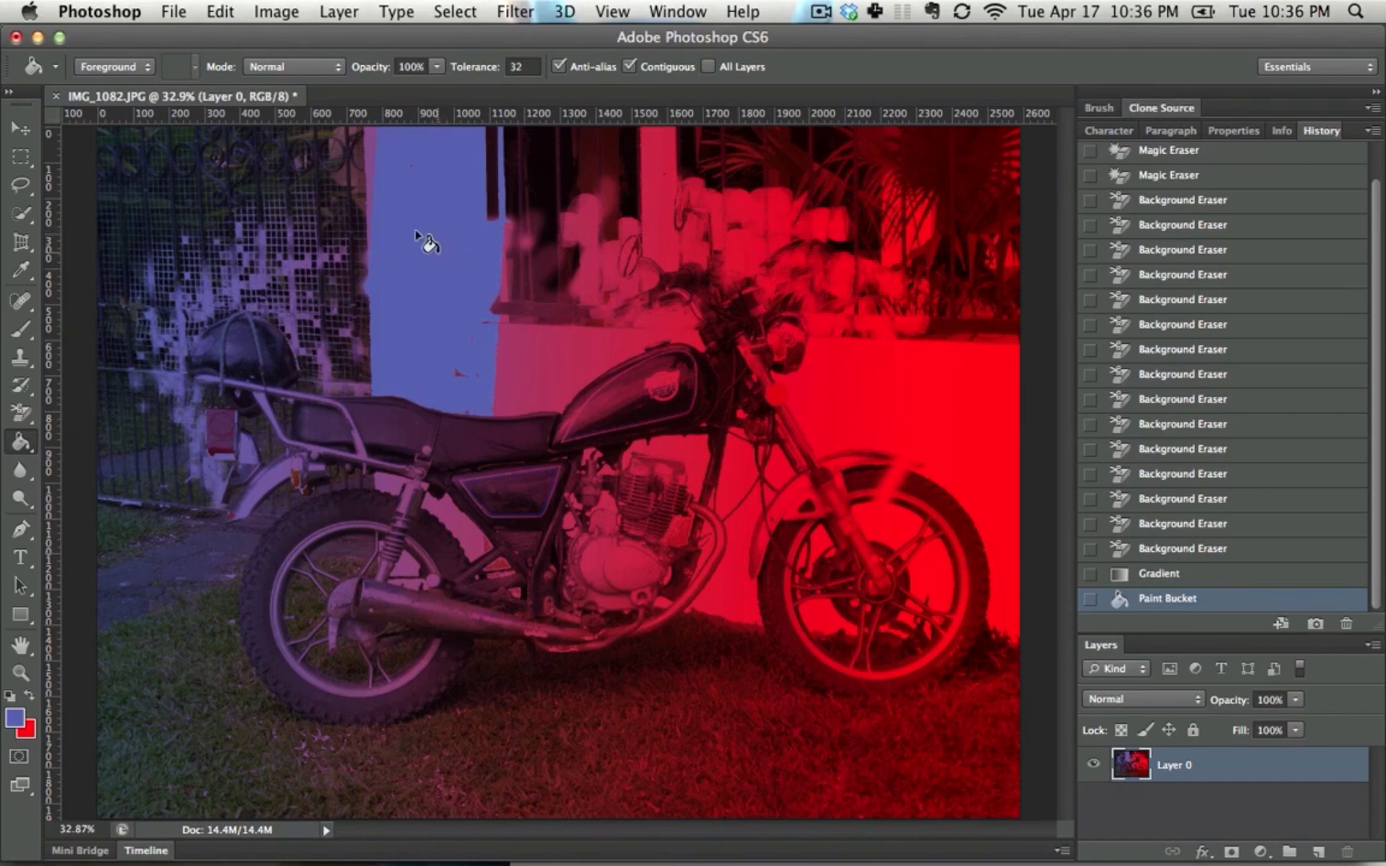
left_click(546, 352)
left_click(919, 396)
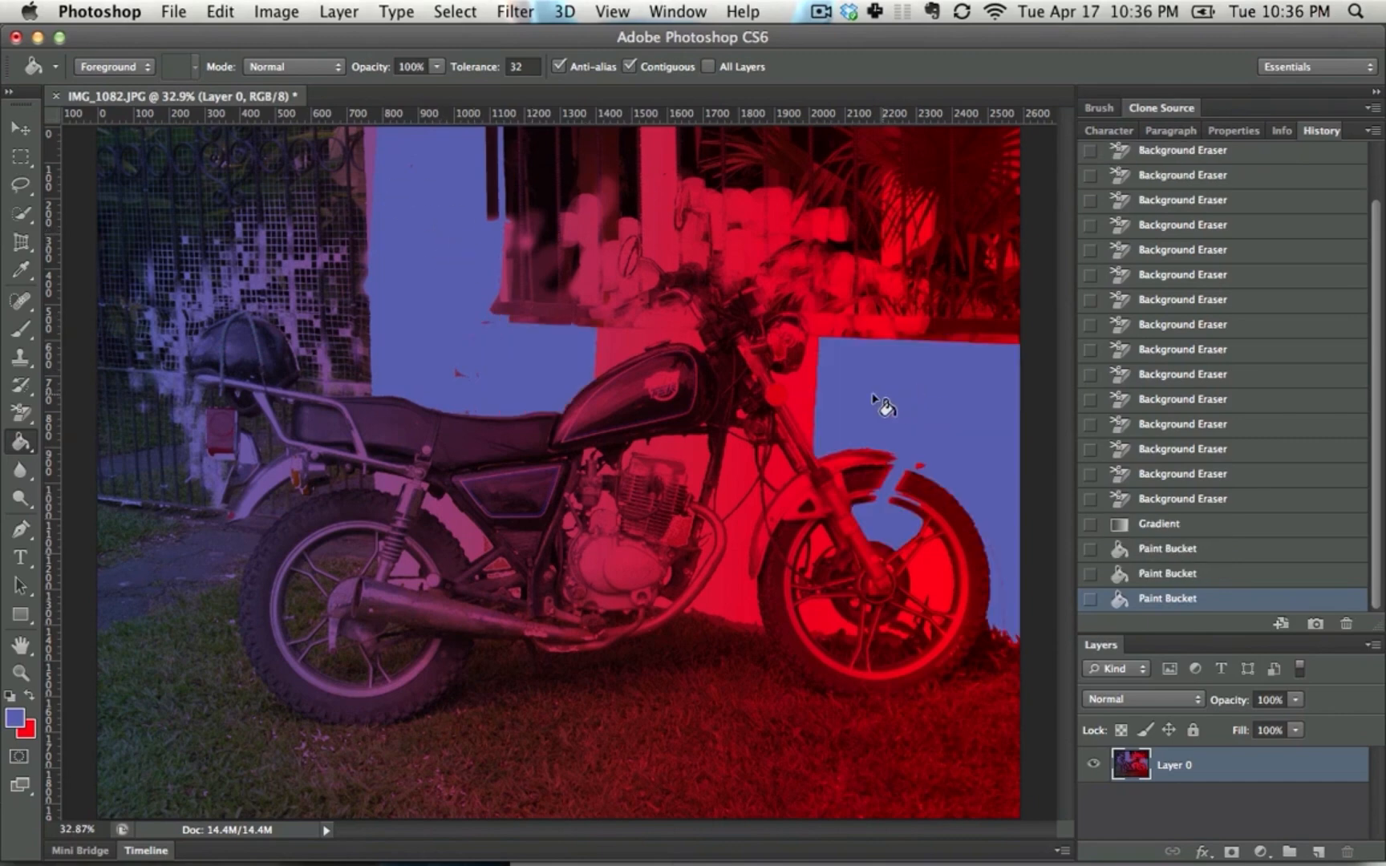
left_click(823, 390)
left_click(730, 535)
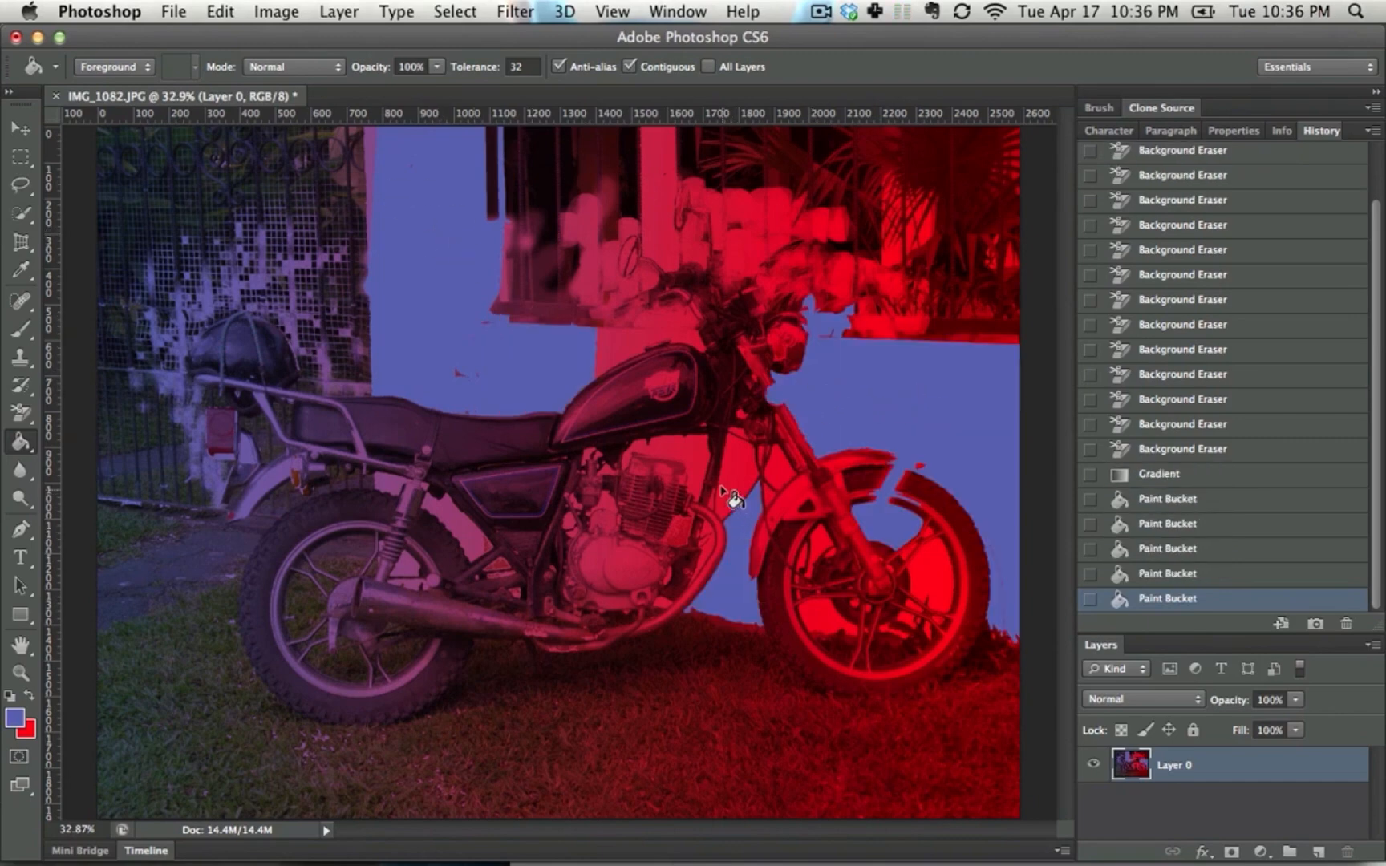
left_click(732, 497)
Fill the red gaps between the front wheel's spokes with the blue foreground color
left_click(930, 561)
left_click(841, 614)
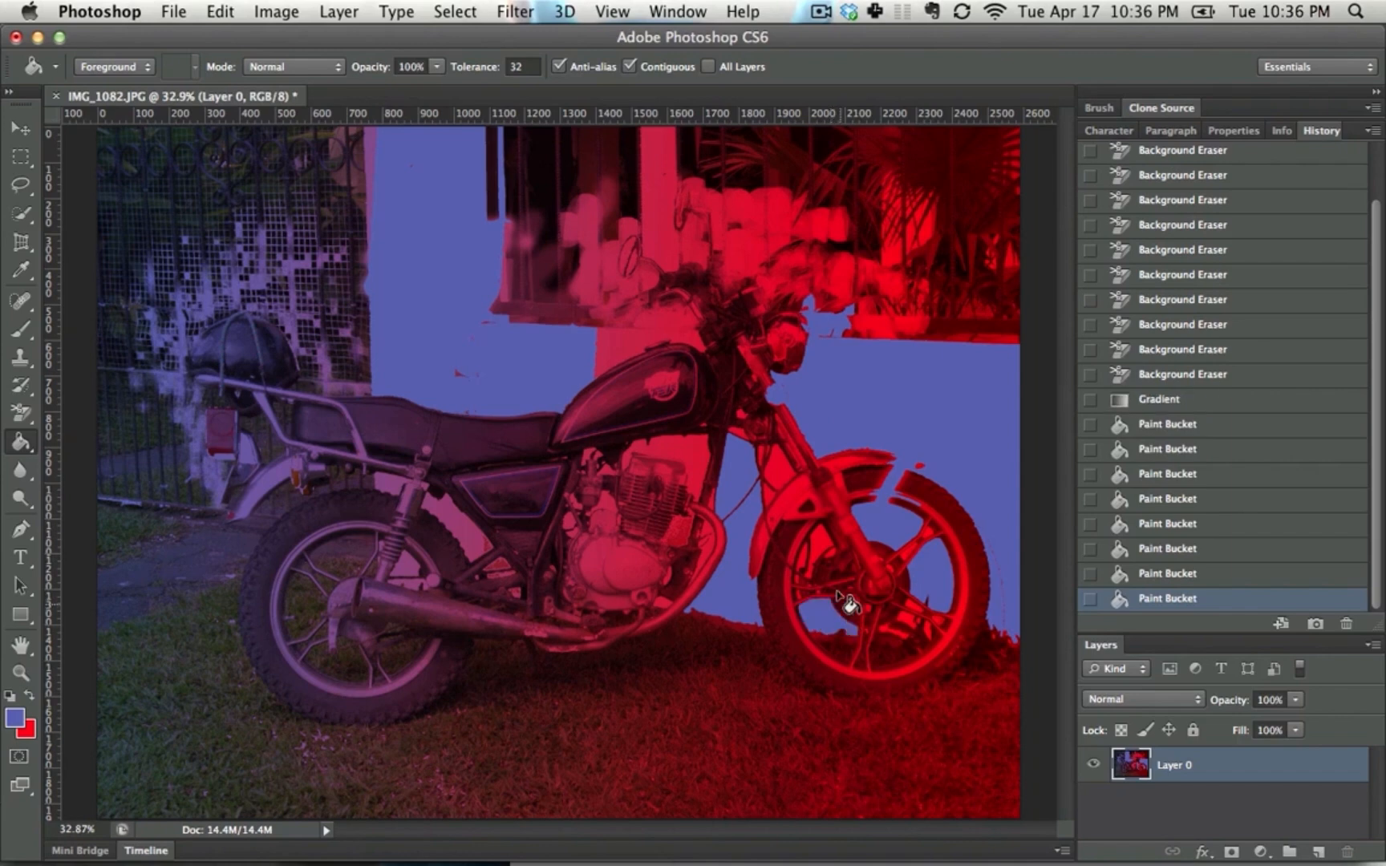
left_click(832, 562)
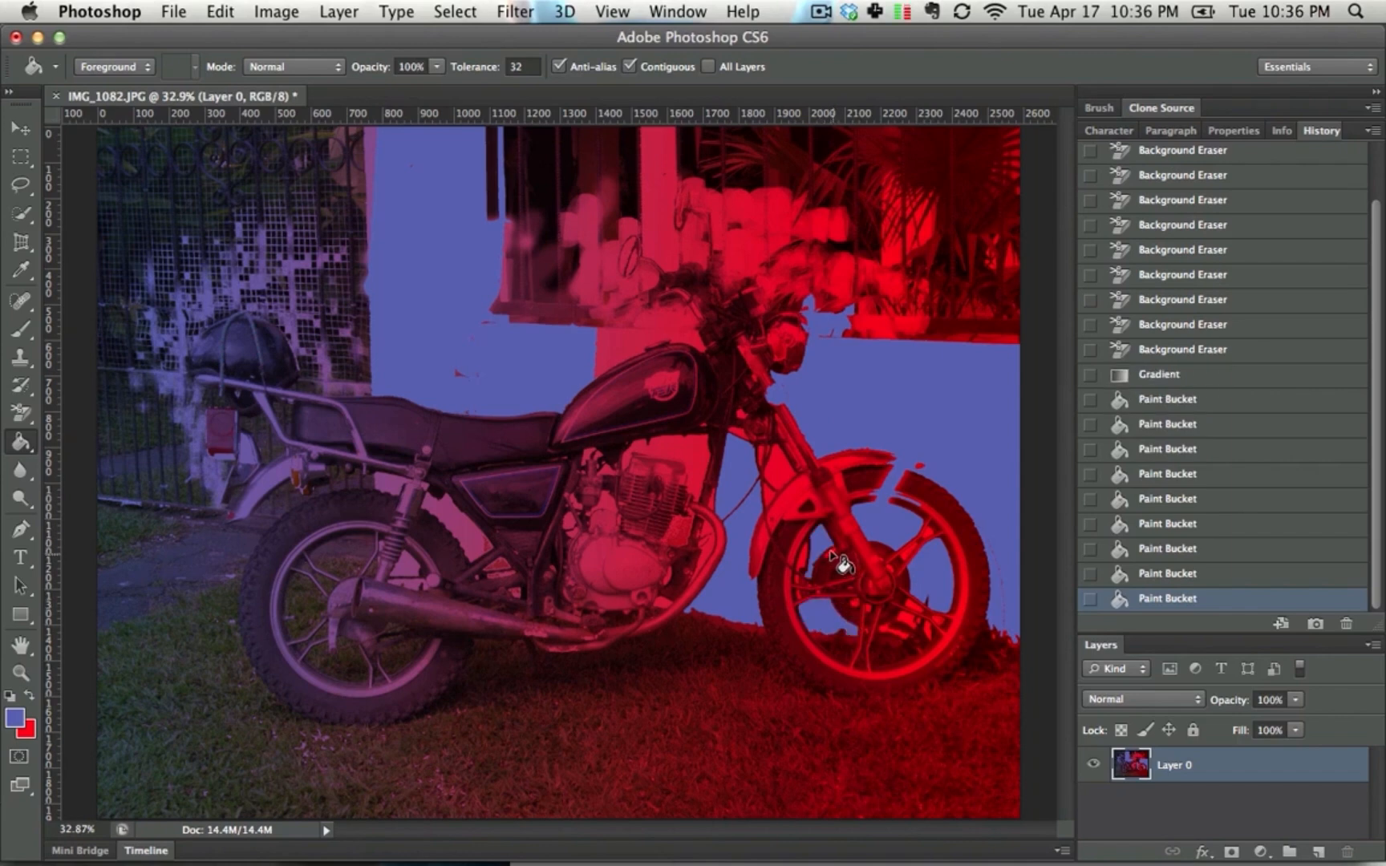
left_click(842, 566)
left_click(822, 568)
left_click(812, 567)
key("super+z")
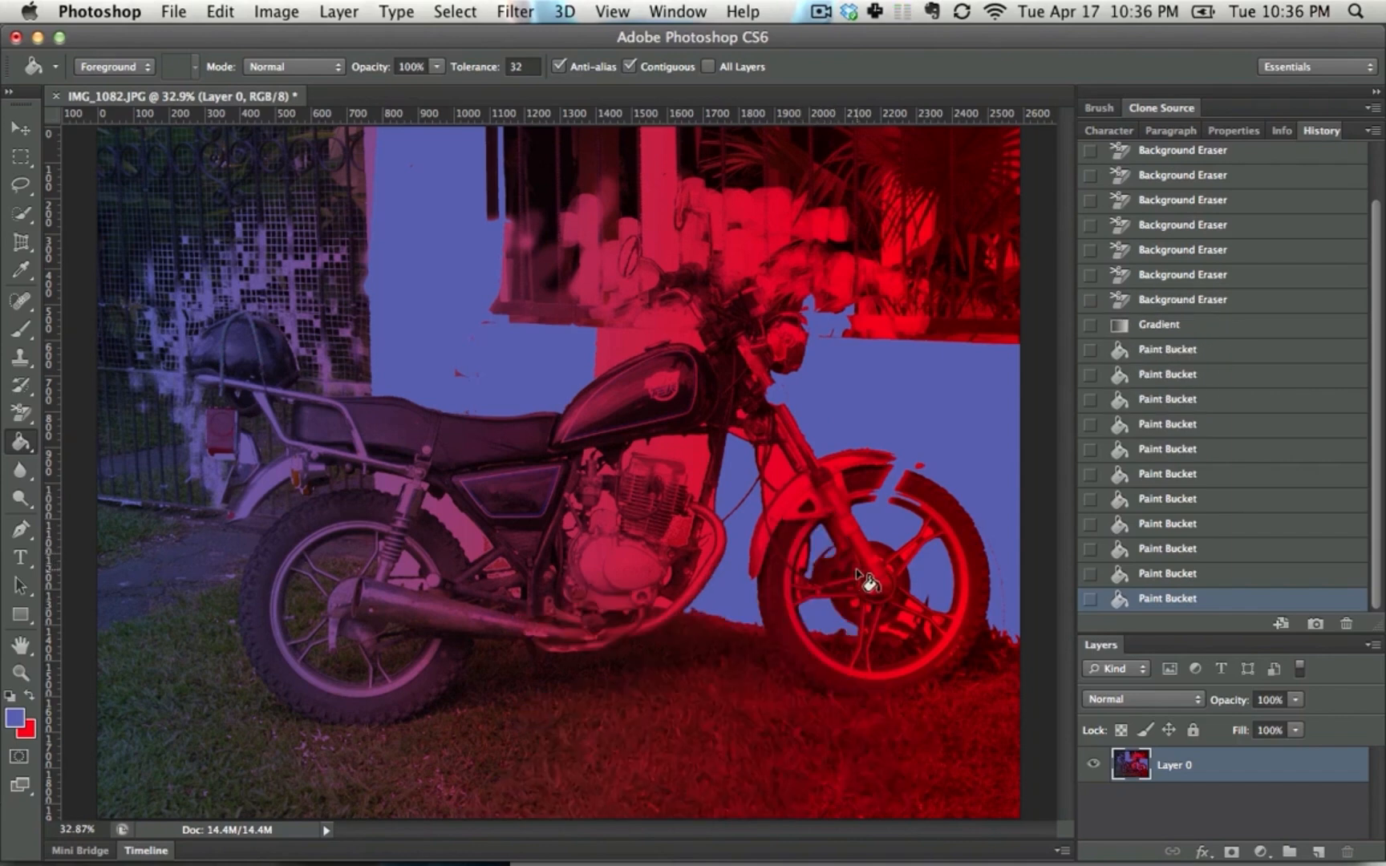
left_click(812, 570)
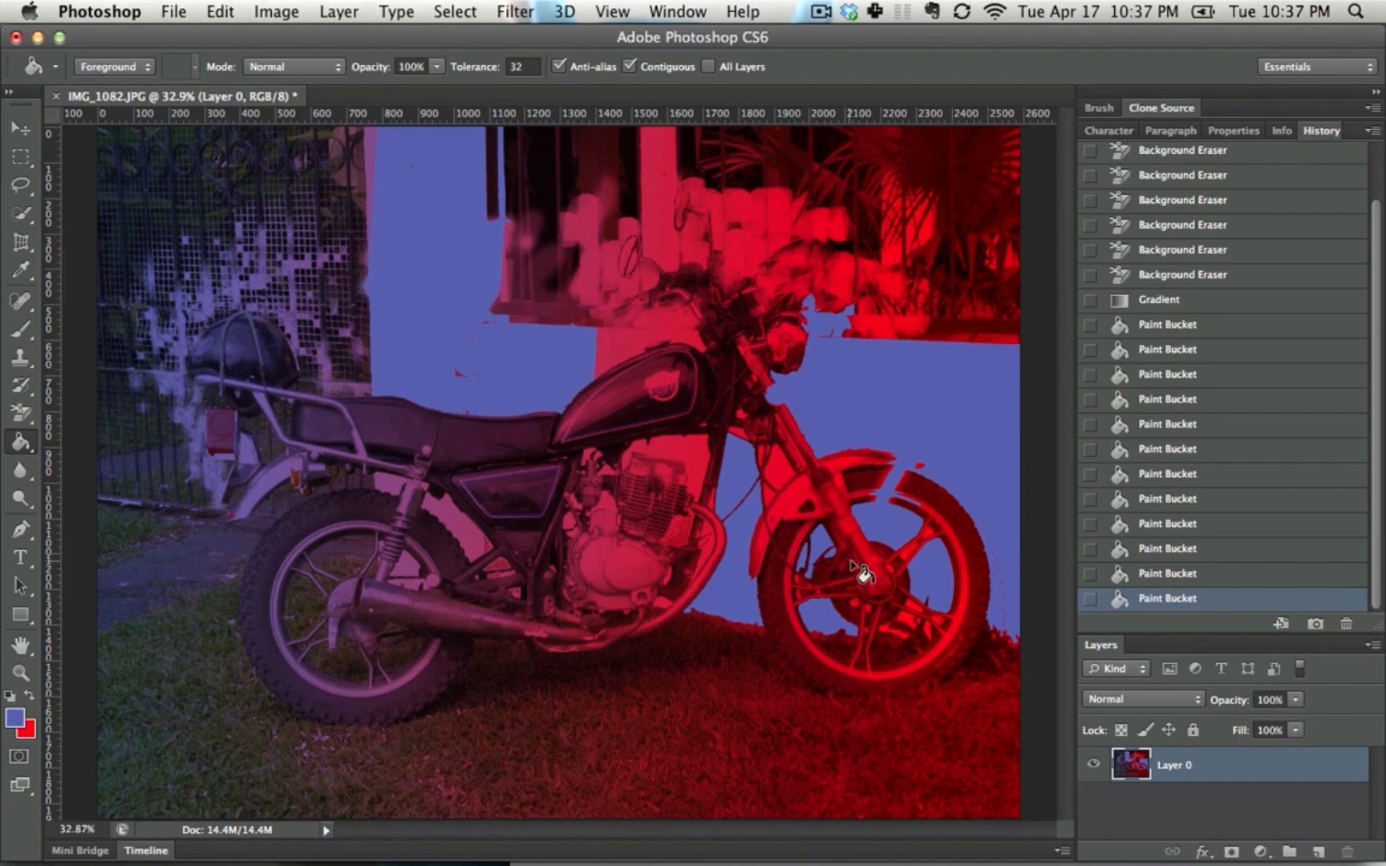
left_click(936, 622)
left_click(924, 618)
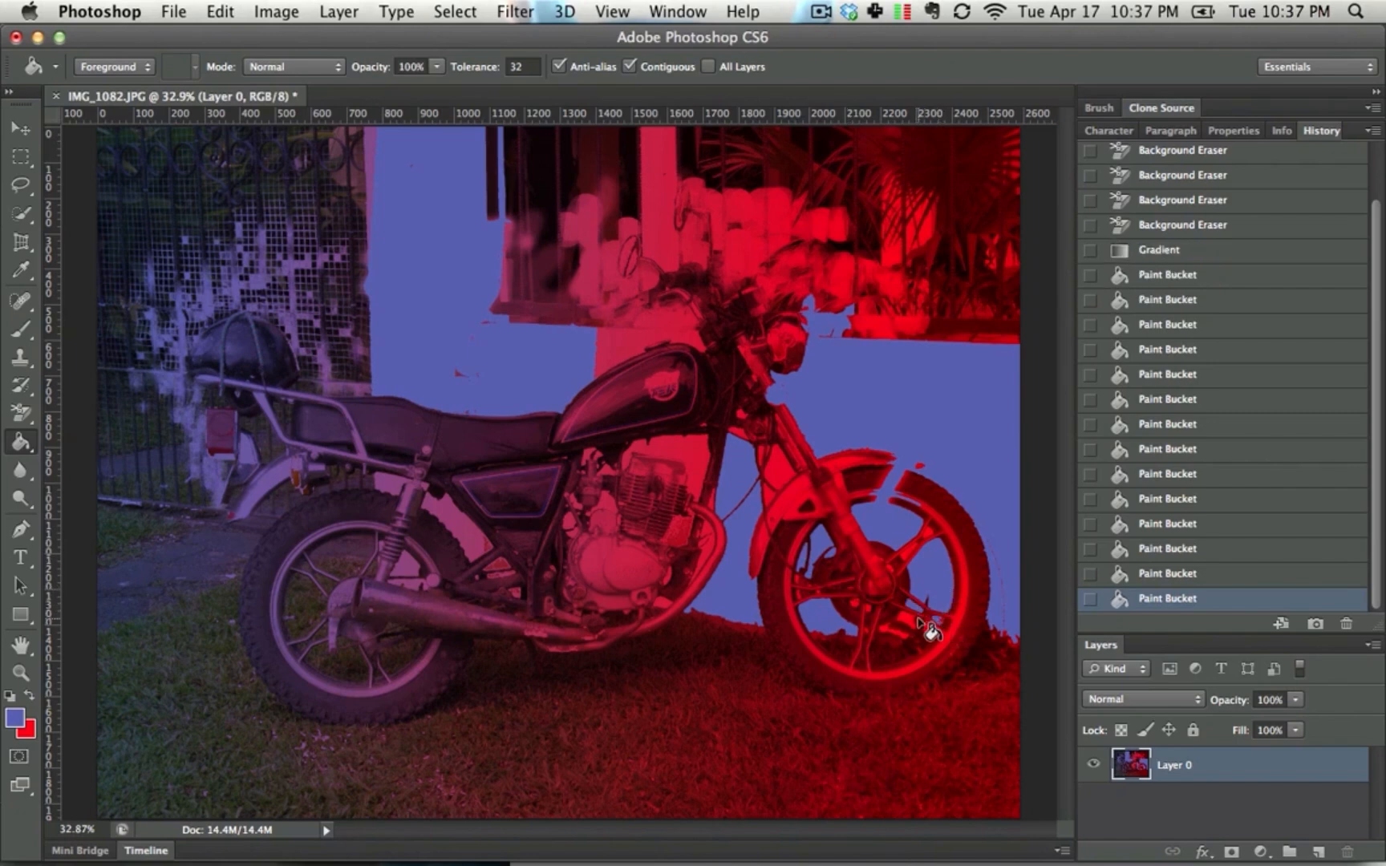
left_click(918, 622)
Select the unfilled wall patches above the engine, beside the rear shock and above the fuel tank together with the Magic Wand
key("w")
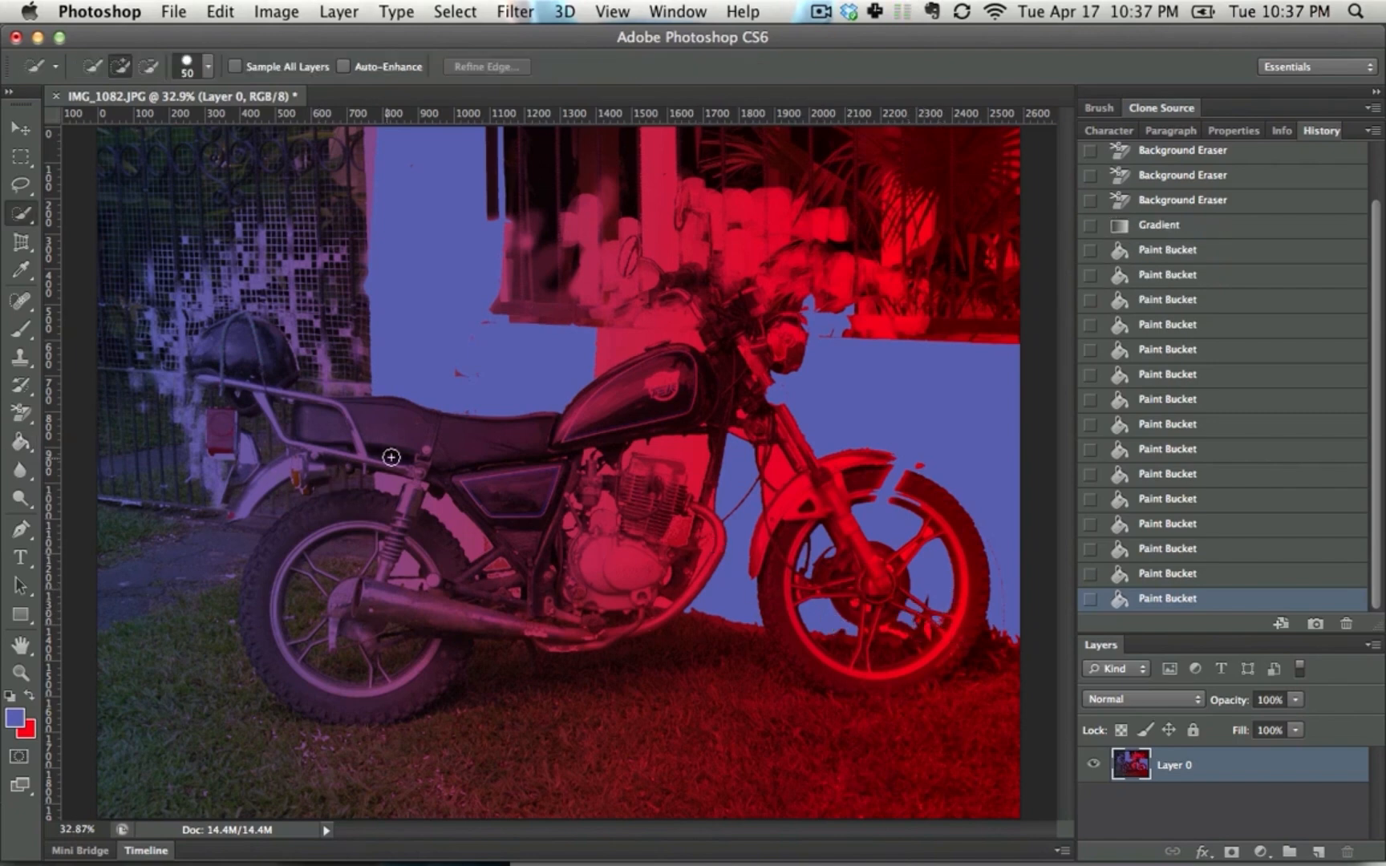
key("shift+w")
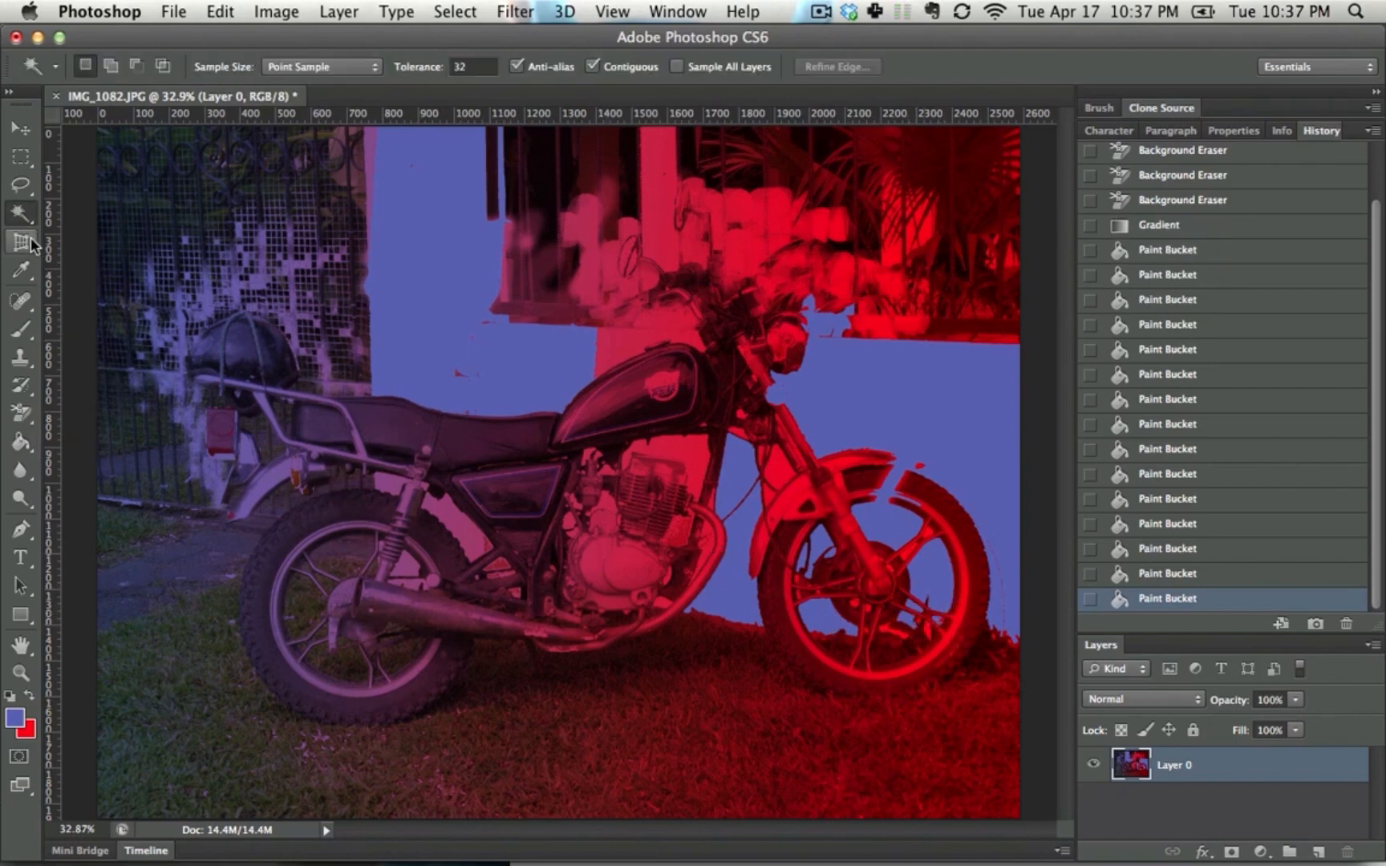
left_click(666, 457)
left_click(468, 529, "shift")
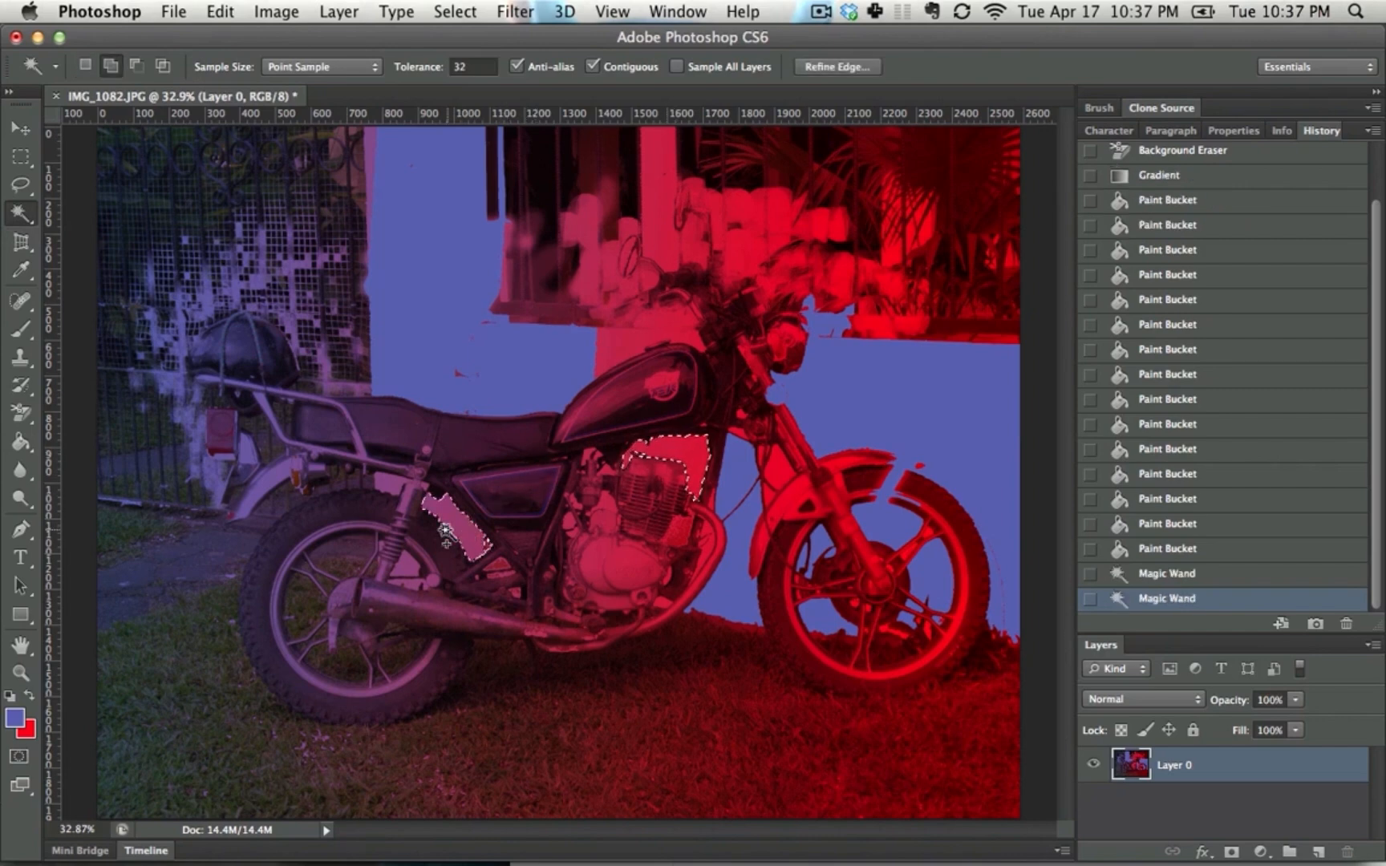
left_click(387, 485, "shift")
left_click(640, 353, "shift")
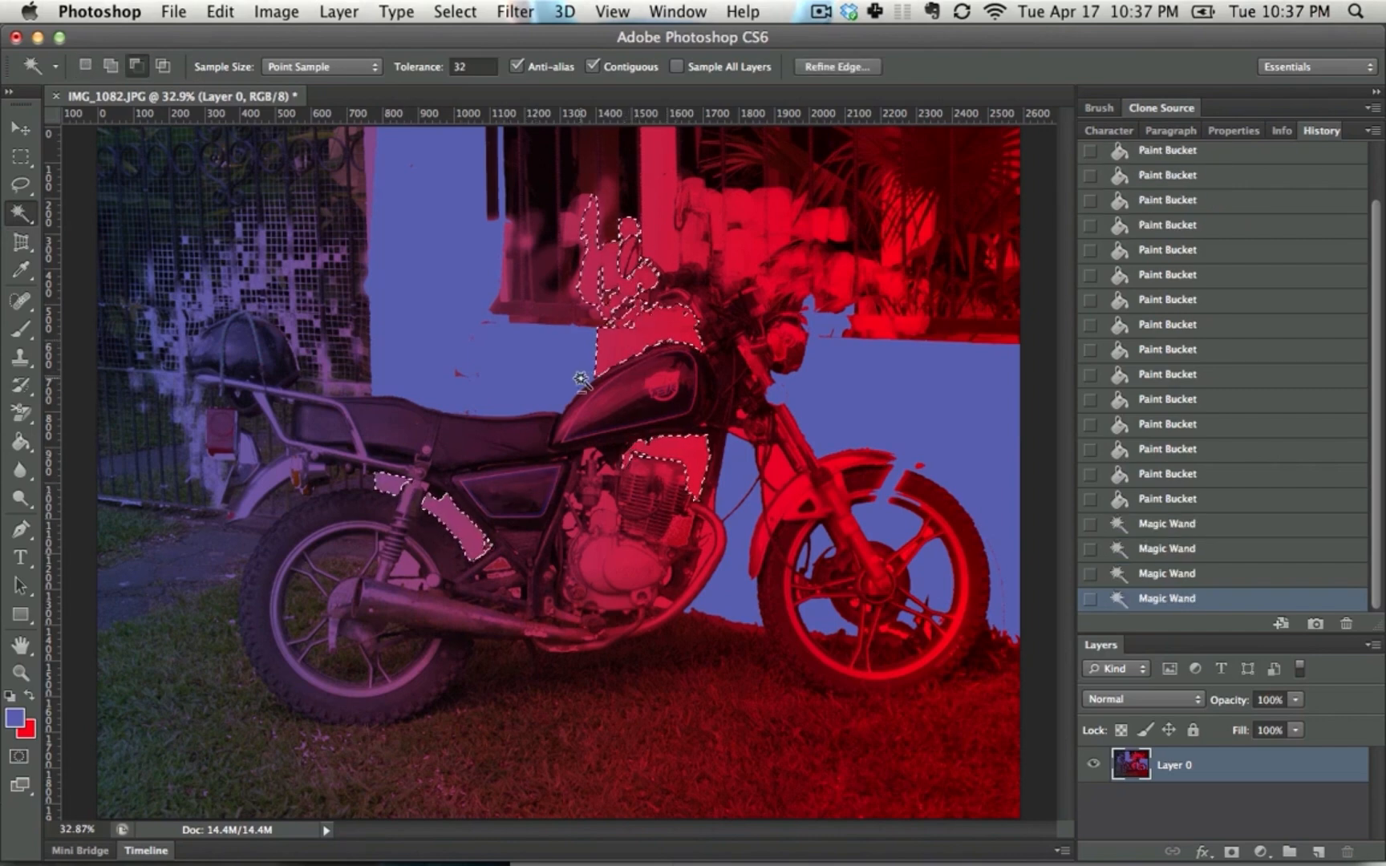
Fill the selected wall patches with the blue foreground color, deselect, and fill the remaining red gaps around the front fork with the Paint Bucket
key("alt+BackSpace")
key("super+d")
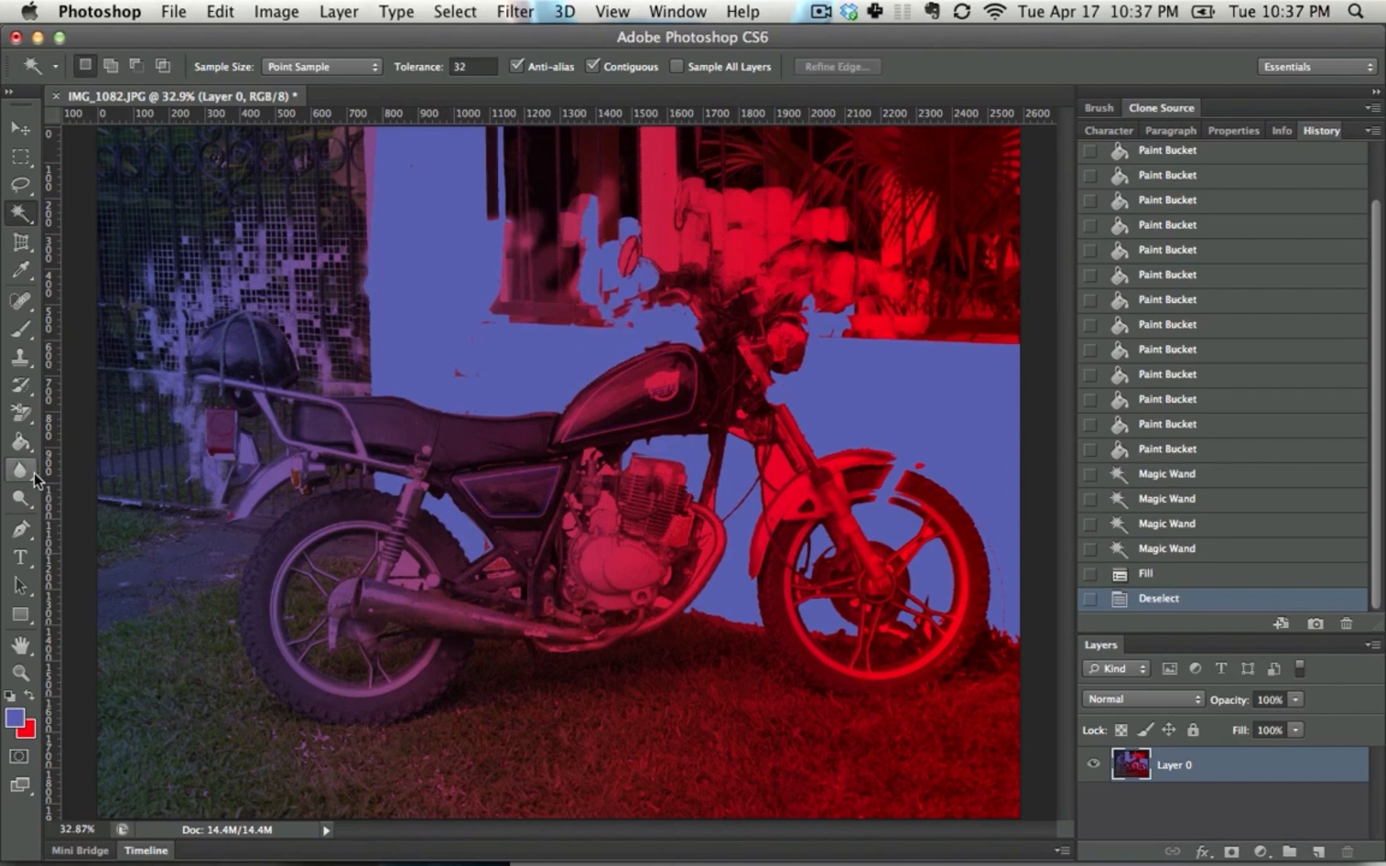
left_click(21, 441)
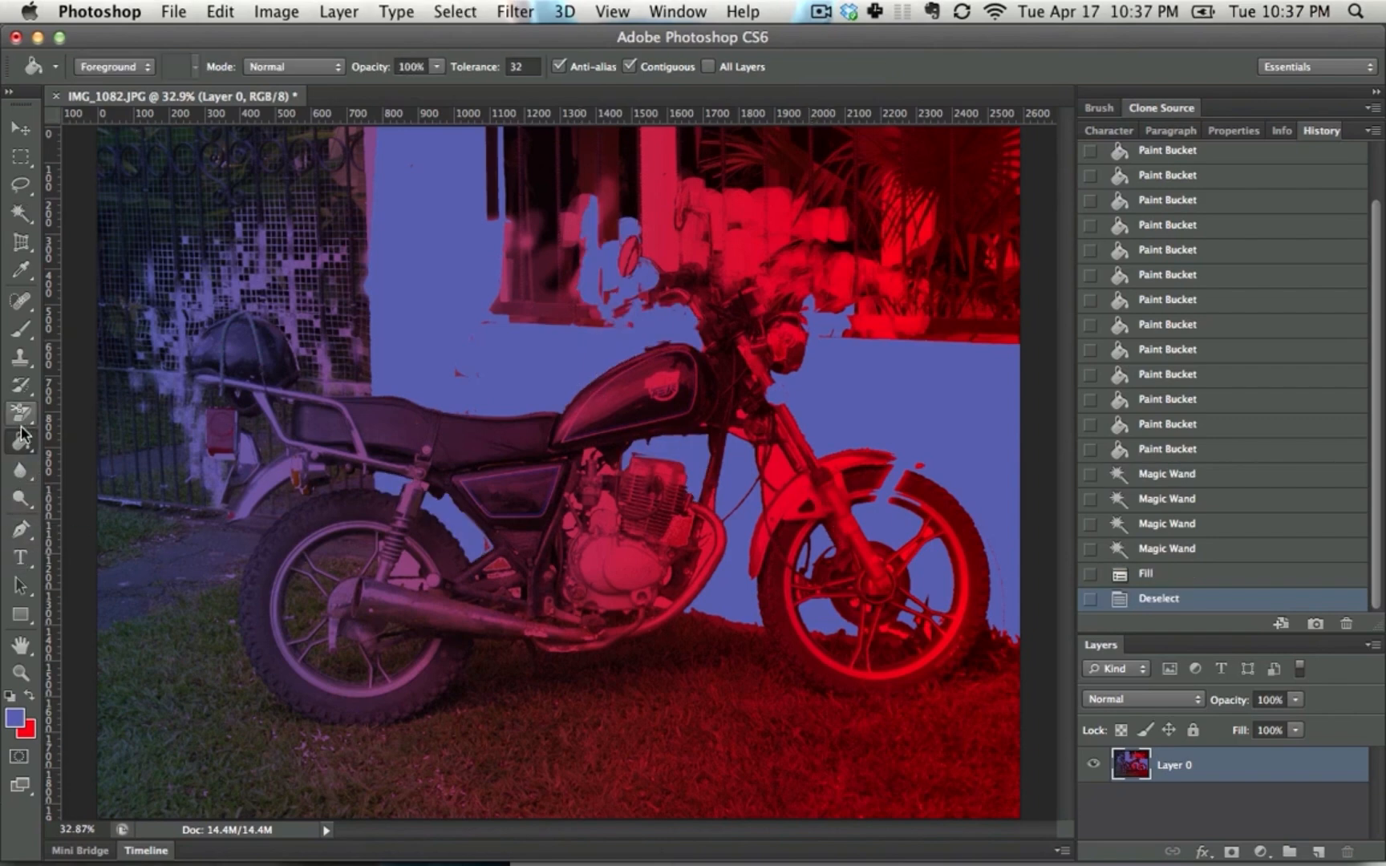
left_click(790, 480)
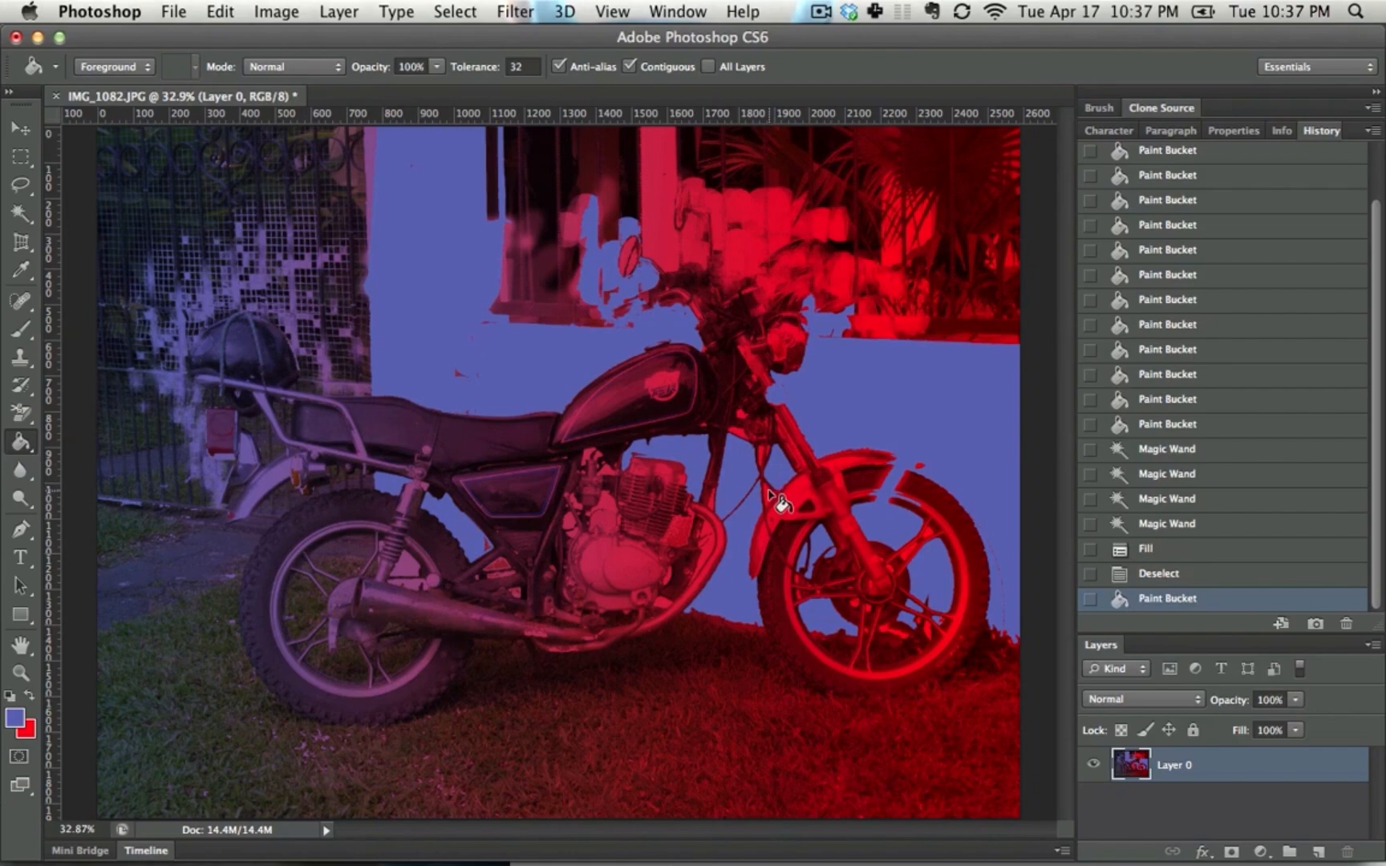
left_click(775, 508)
left_click(746, 443)
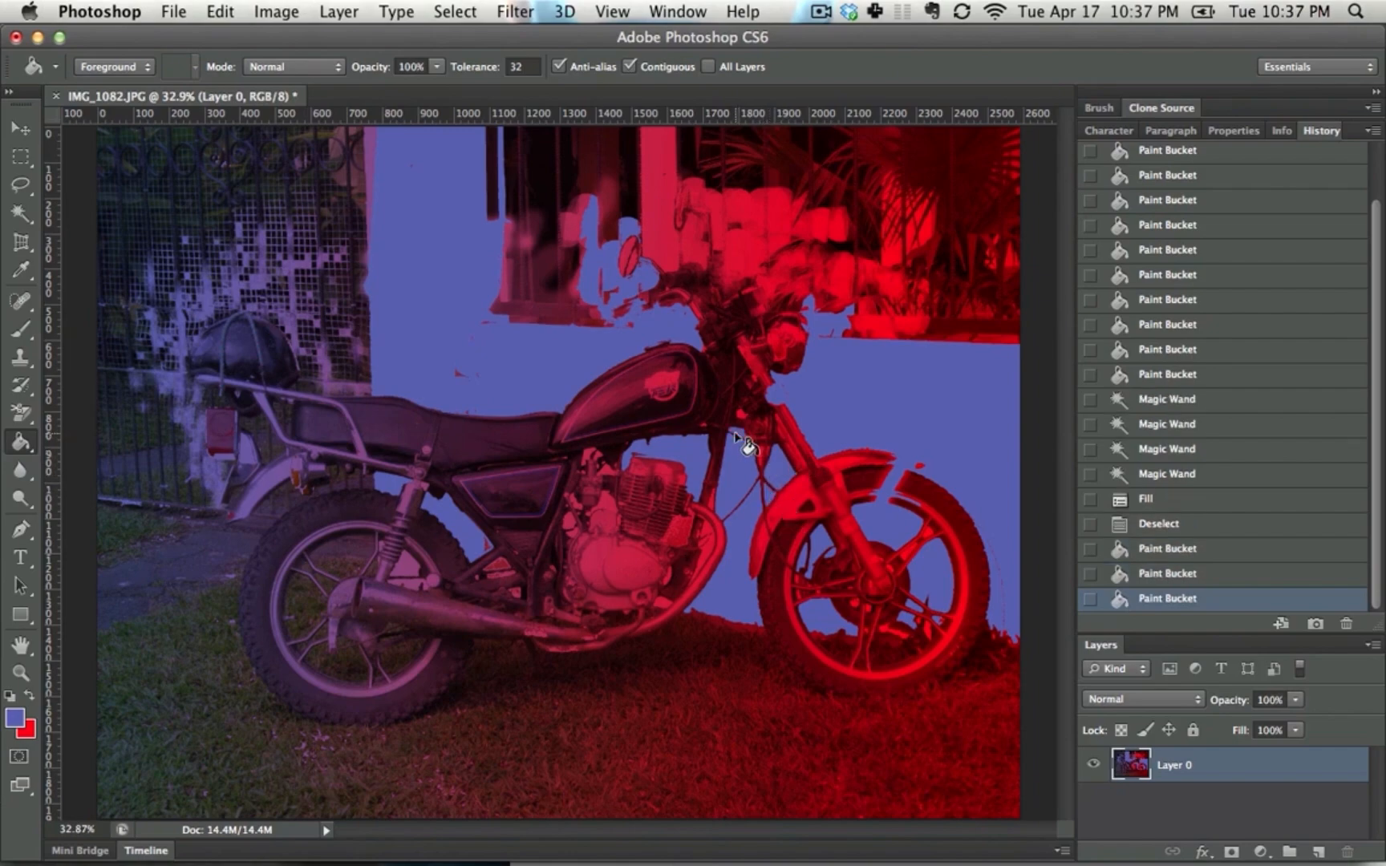
Switch from the Paint Bucket to the 3D Material Drop tool
left_click(20, 415)
left_click(20, 414)
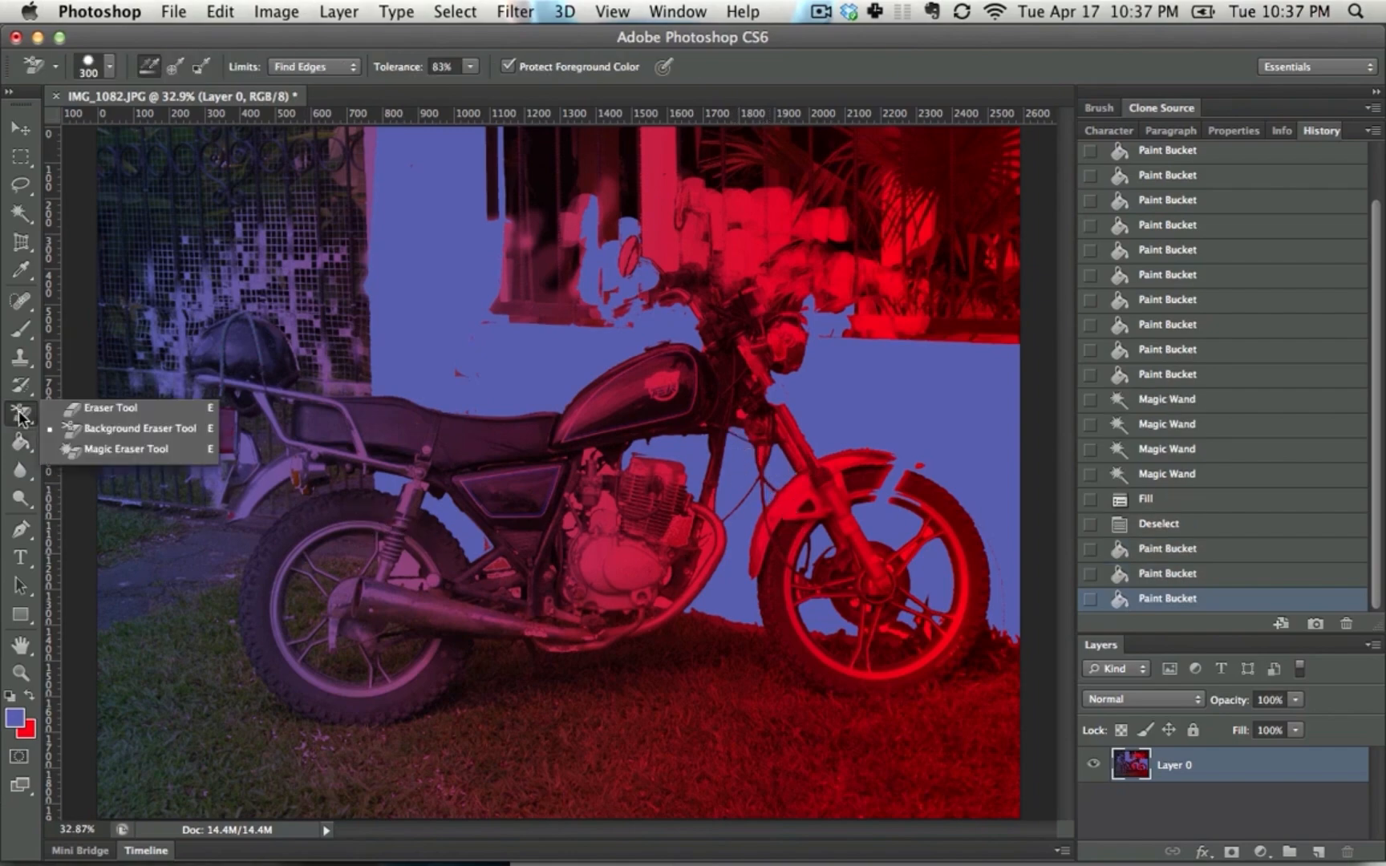
left_click(20, 442)
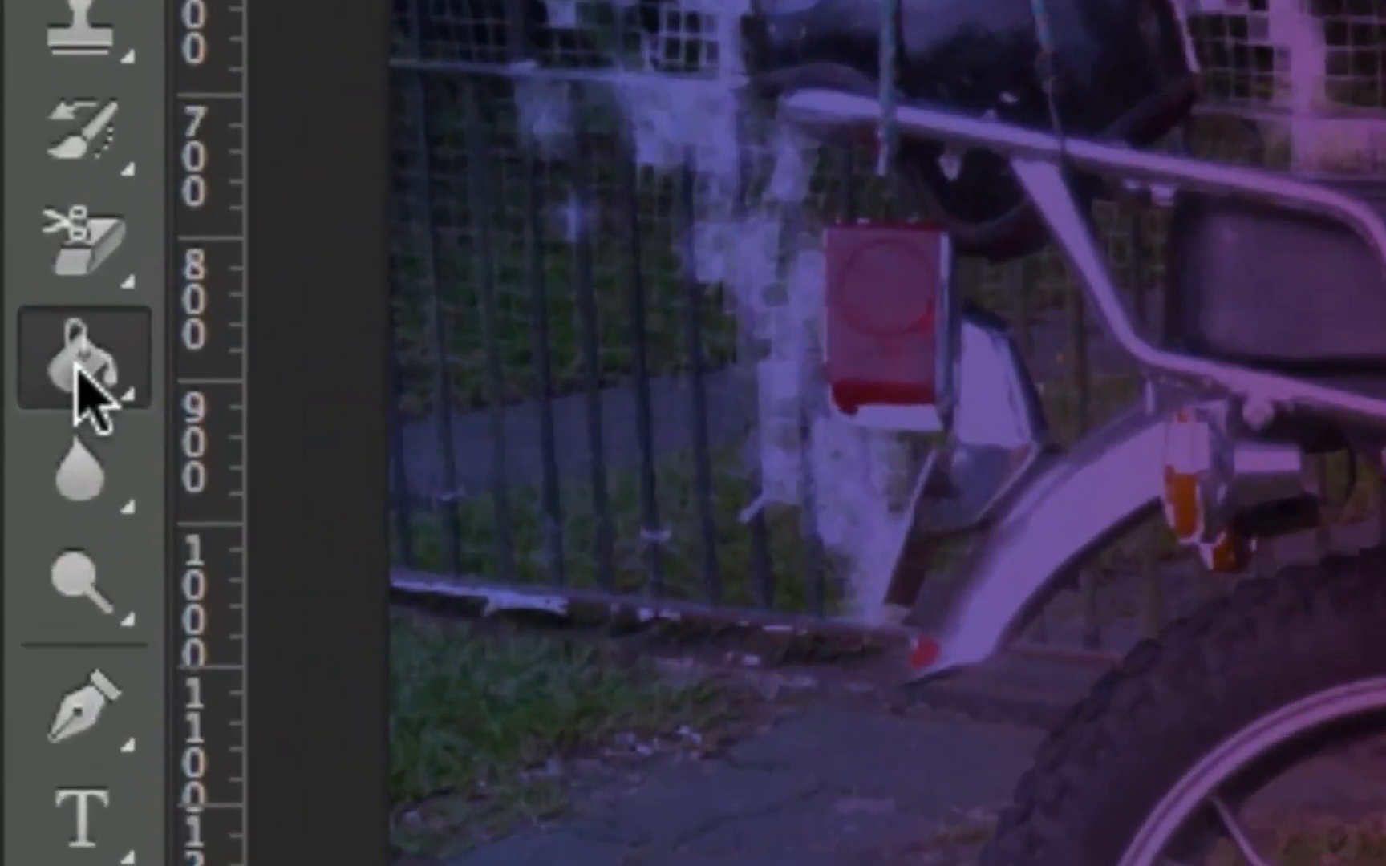
left_click(20, 441)
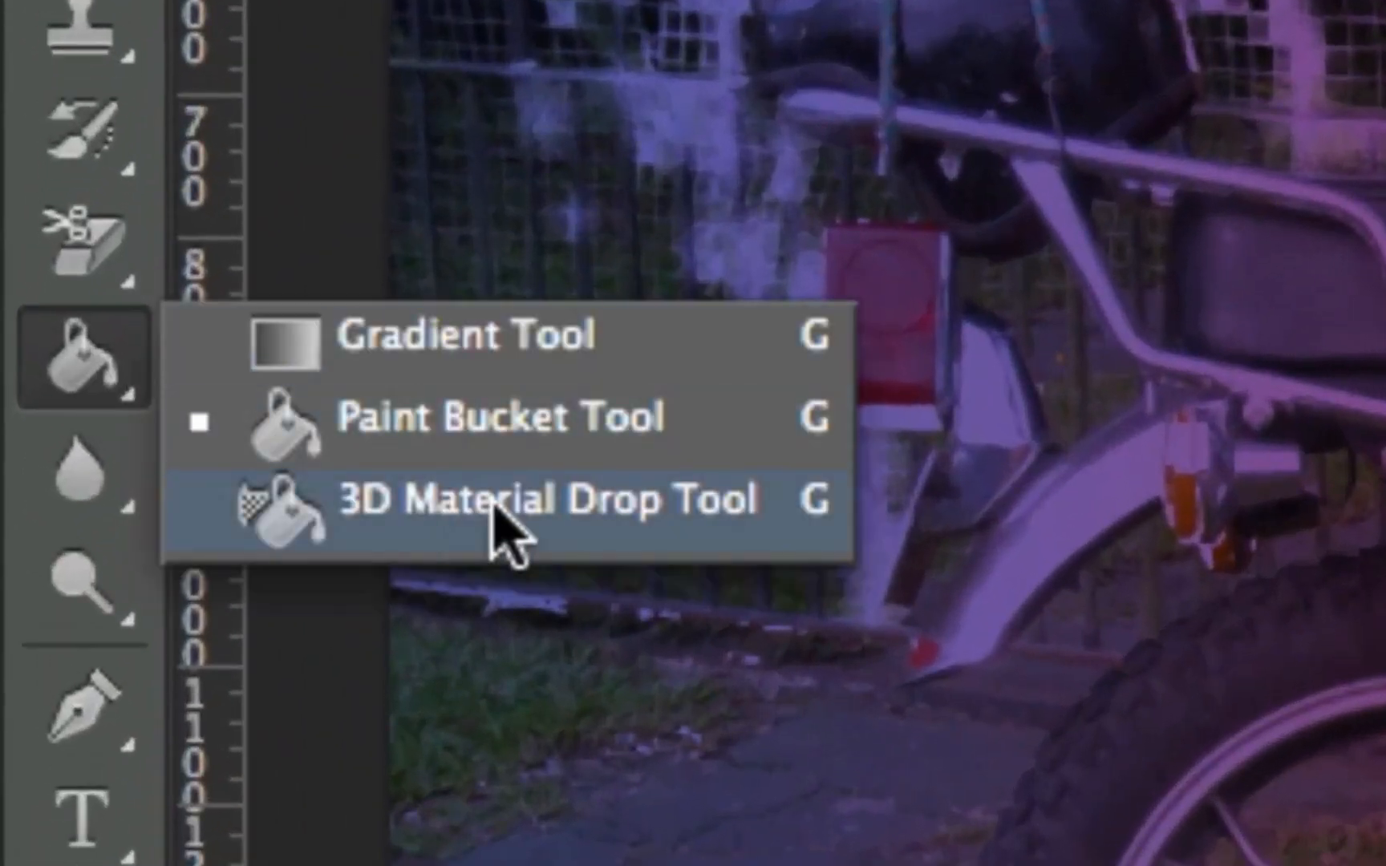
left_click(502, 532)
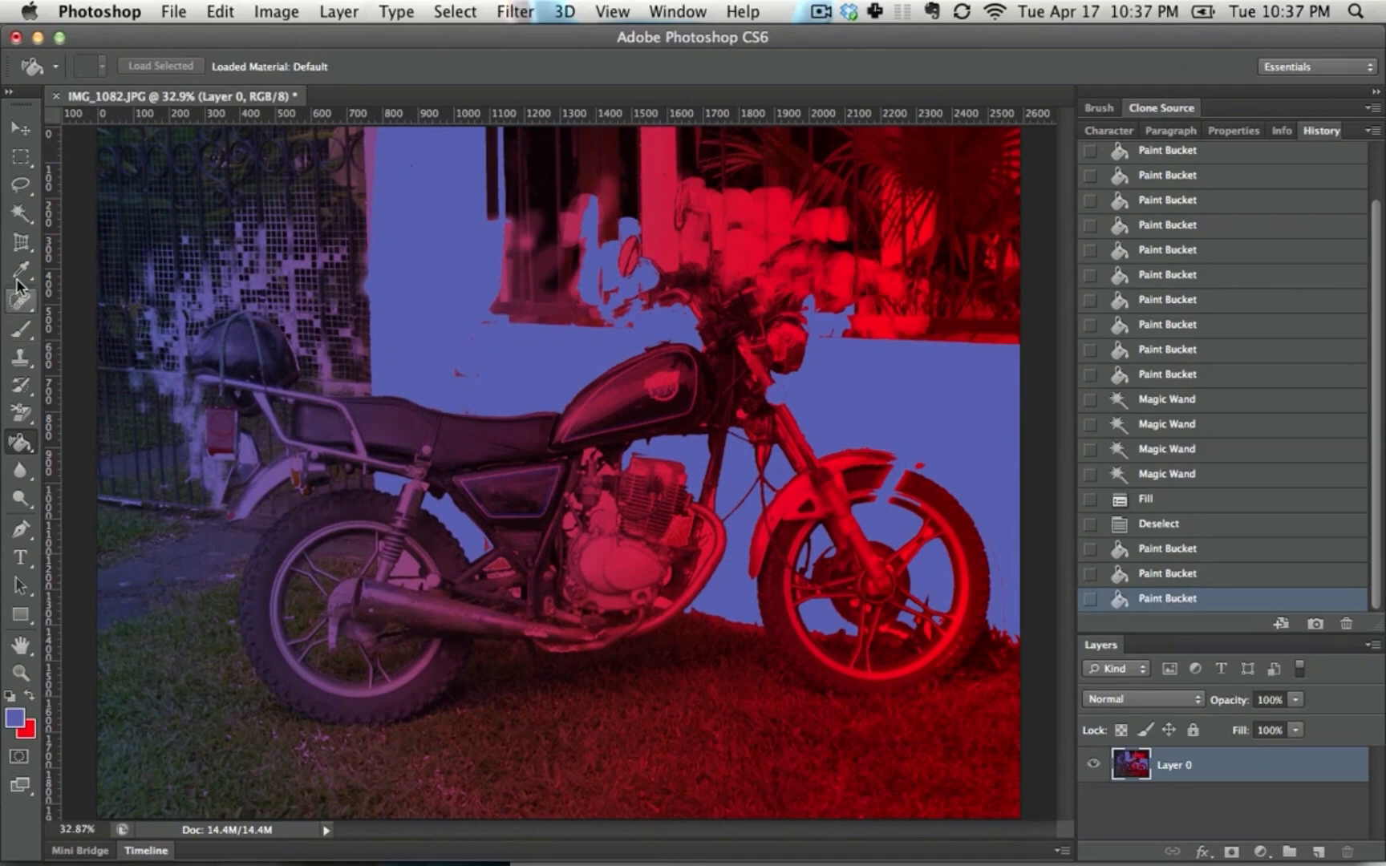
Add the text "BIKE!" on the wall above the motorcycle's seat and scale it up to about 118 pt
key("t")
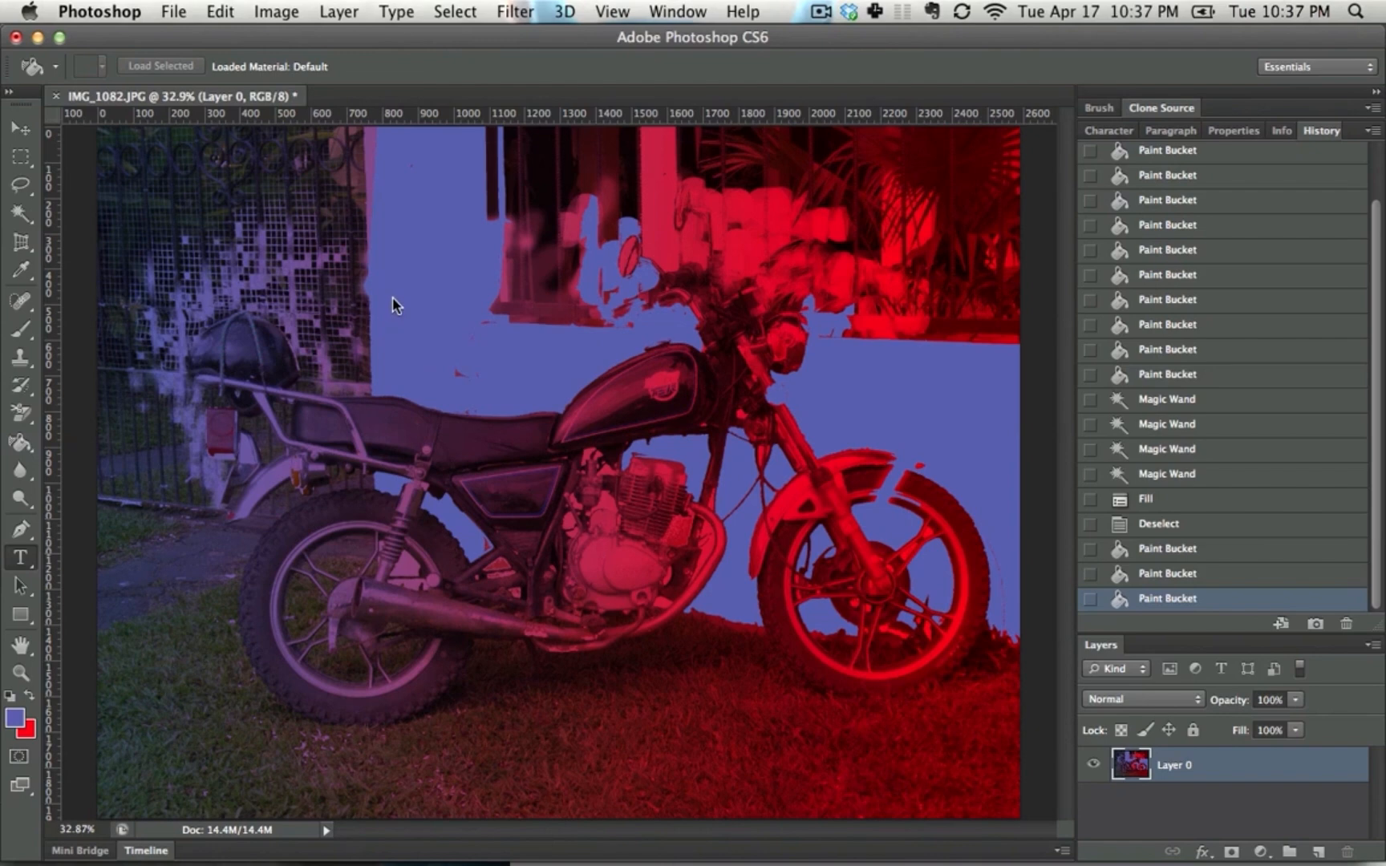
left_click(392, 297)
type("BIKE!")
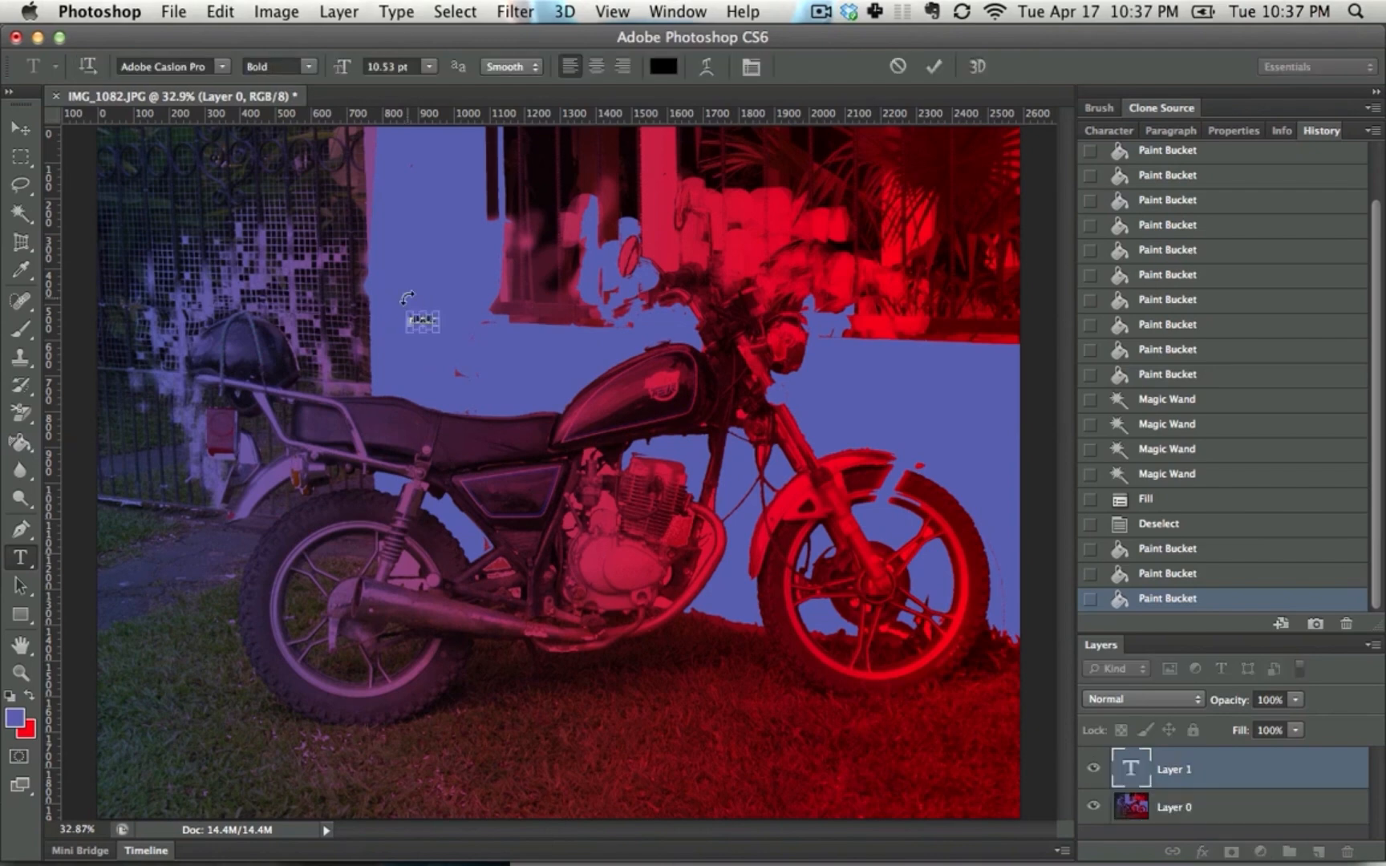
key("super+Return")
key("super+t")
left_click_drag(447, 308, 701, 169)
key("Return")
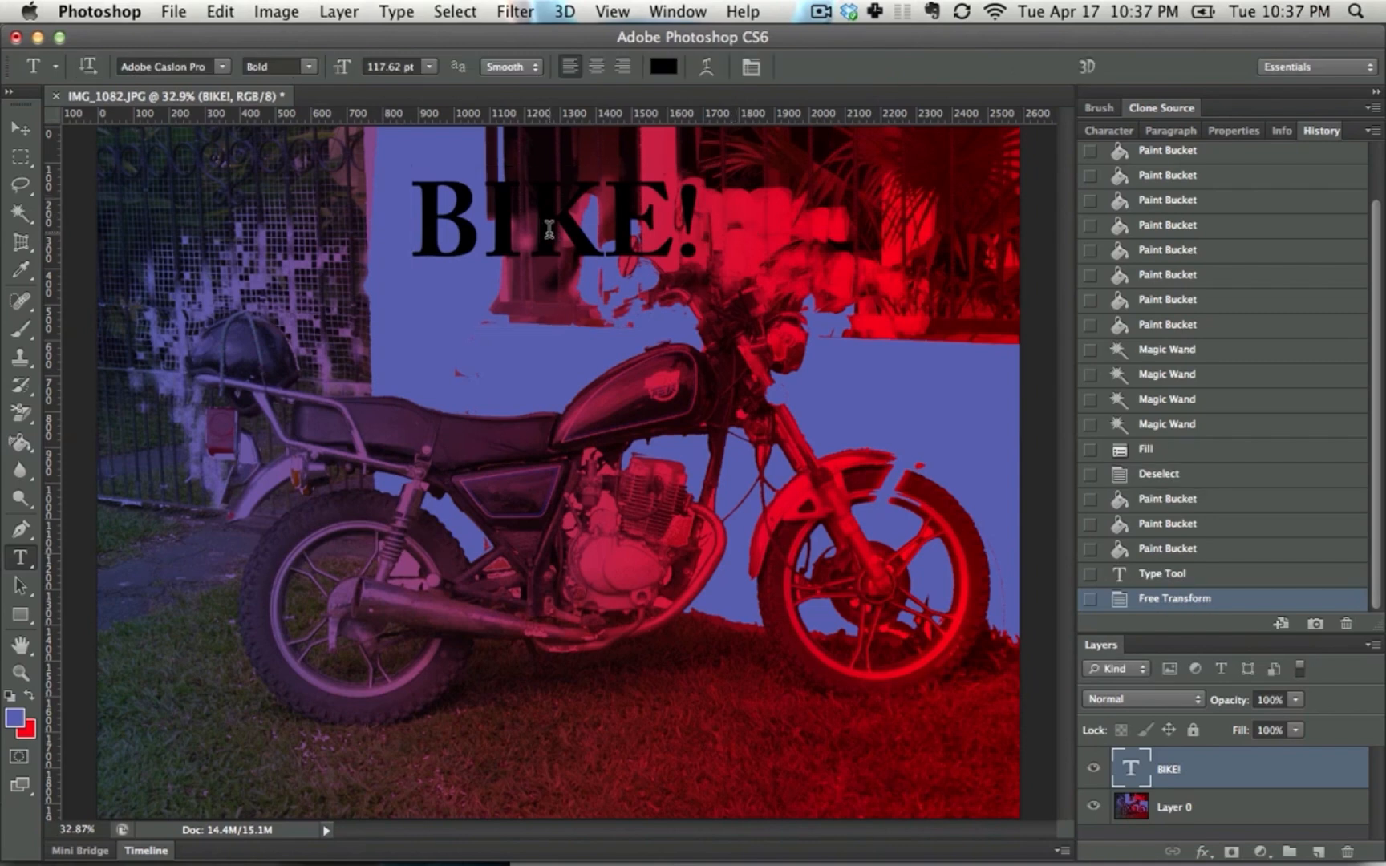
Move the "BIKE!" text onto the grass below the front wheel and set its color to white (ffffff)
key("v")
left_click_drag(590, 263, 776, 724)
key("t")
left_click(778, 722)
key("super+a")
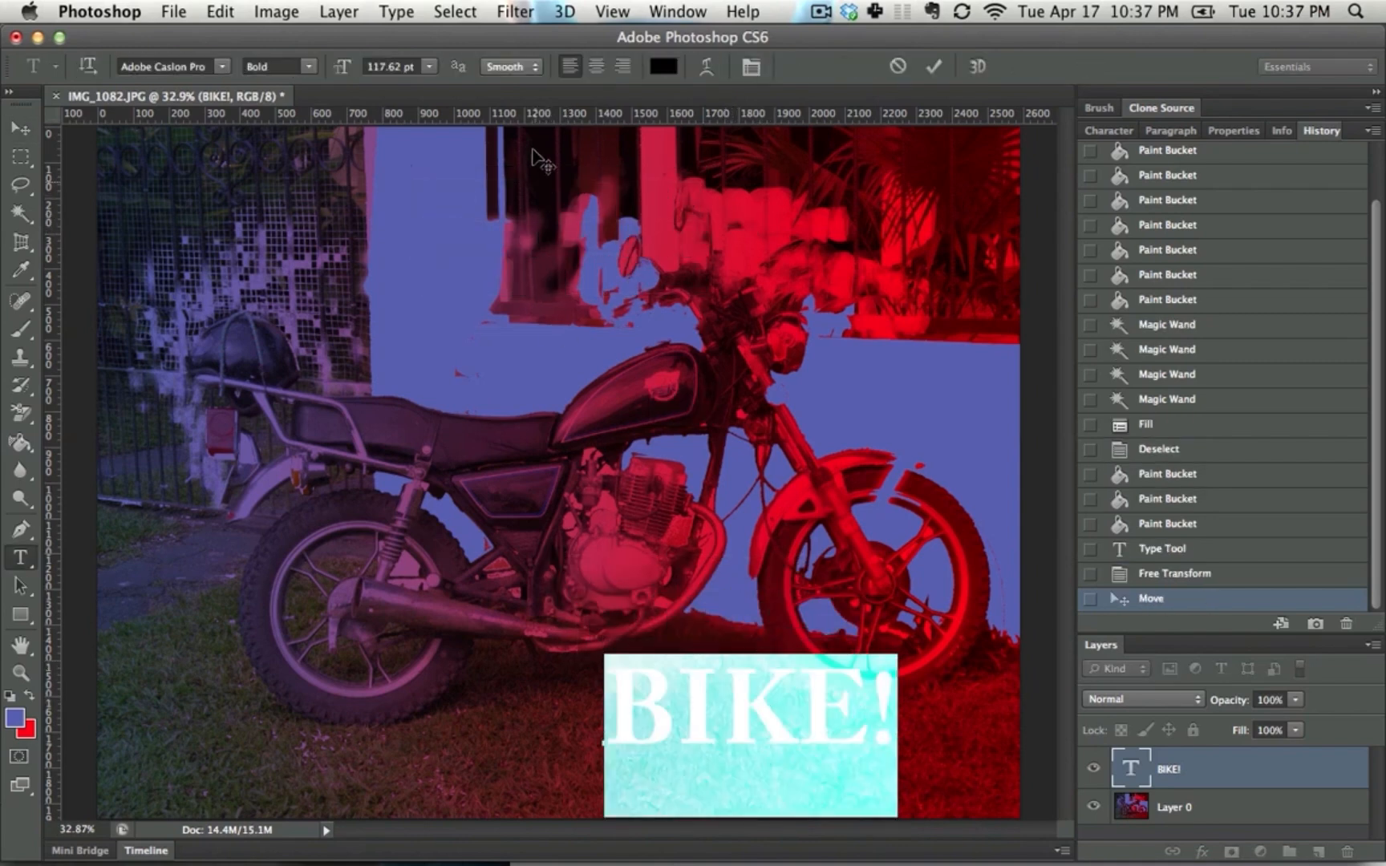
left_click(665, 71)
left_click(733, 621)
left_click(585, 411)
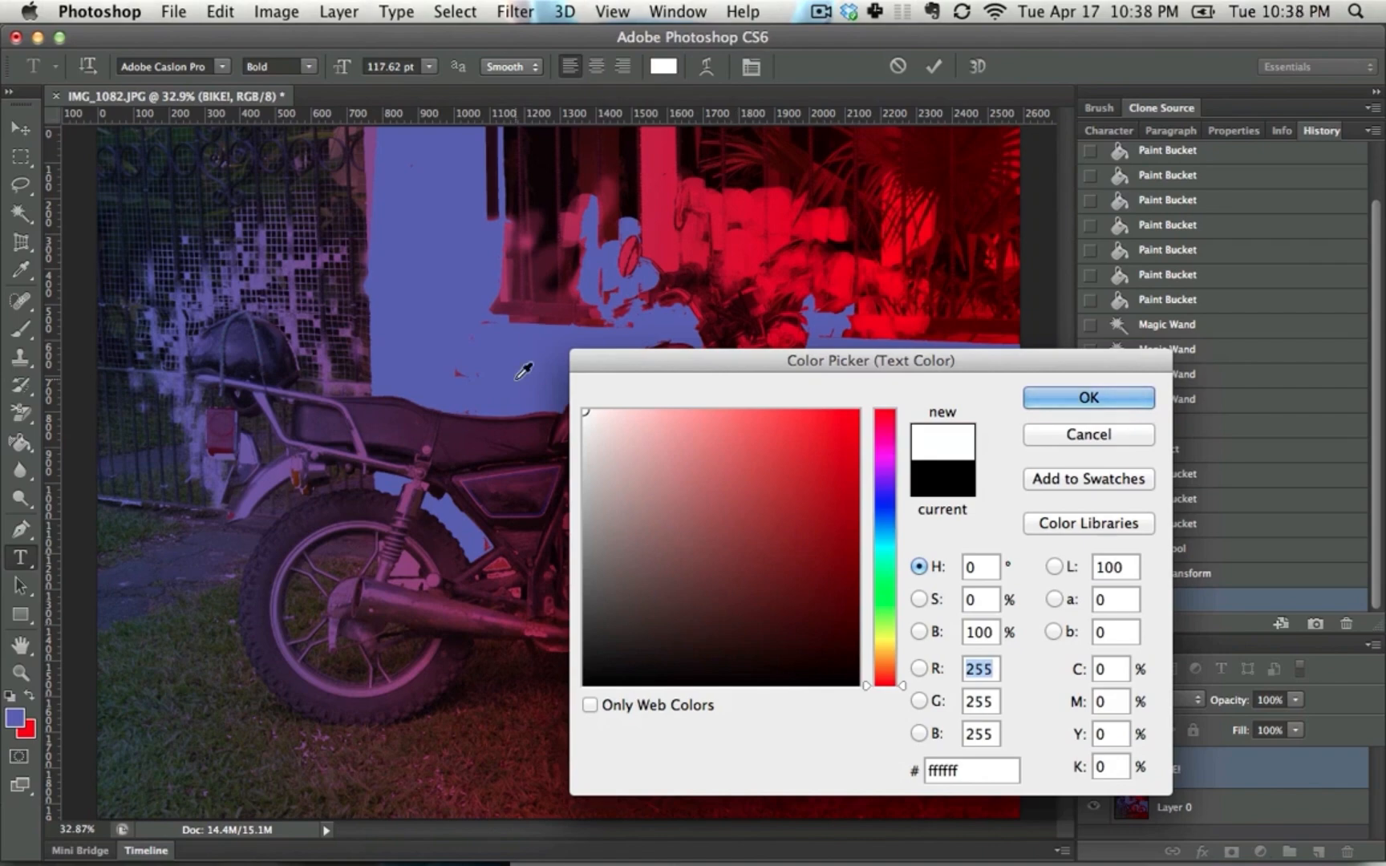
key("Return")
key("super+Return")
Shift the "BIKE!" text slightly on the grass and create a new 3D extrusion from its layer
key("v")
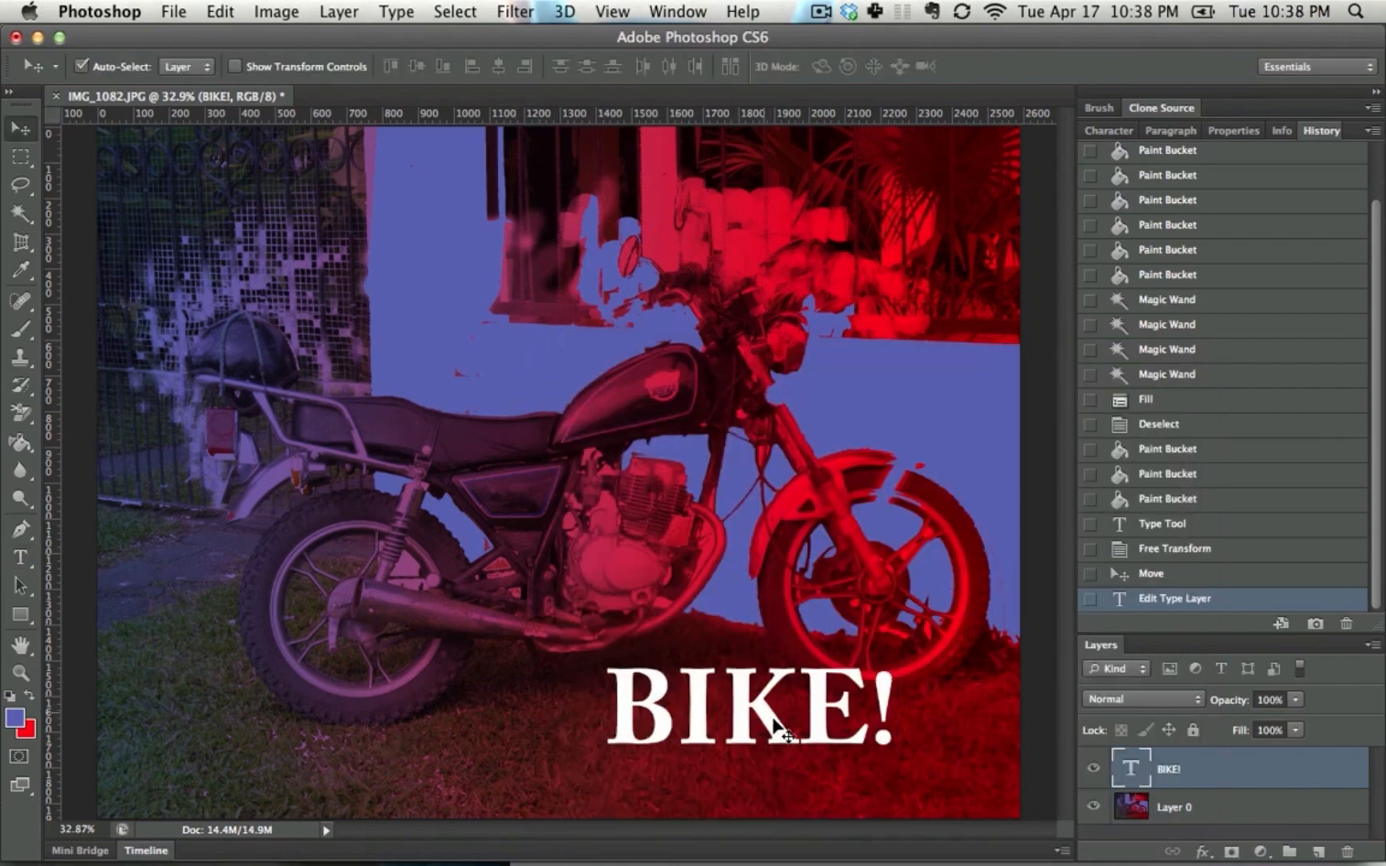
left_click_drag(774, 719, 786, 720)
left_click(565, 10)
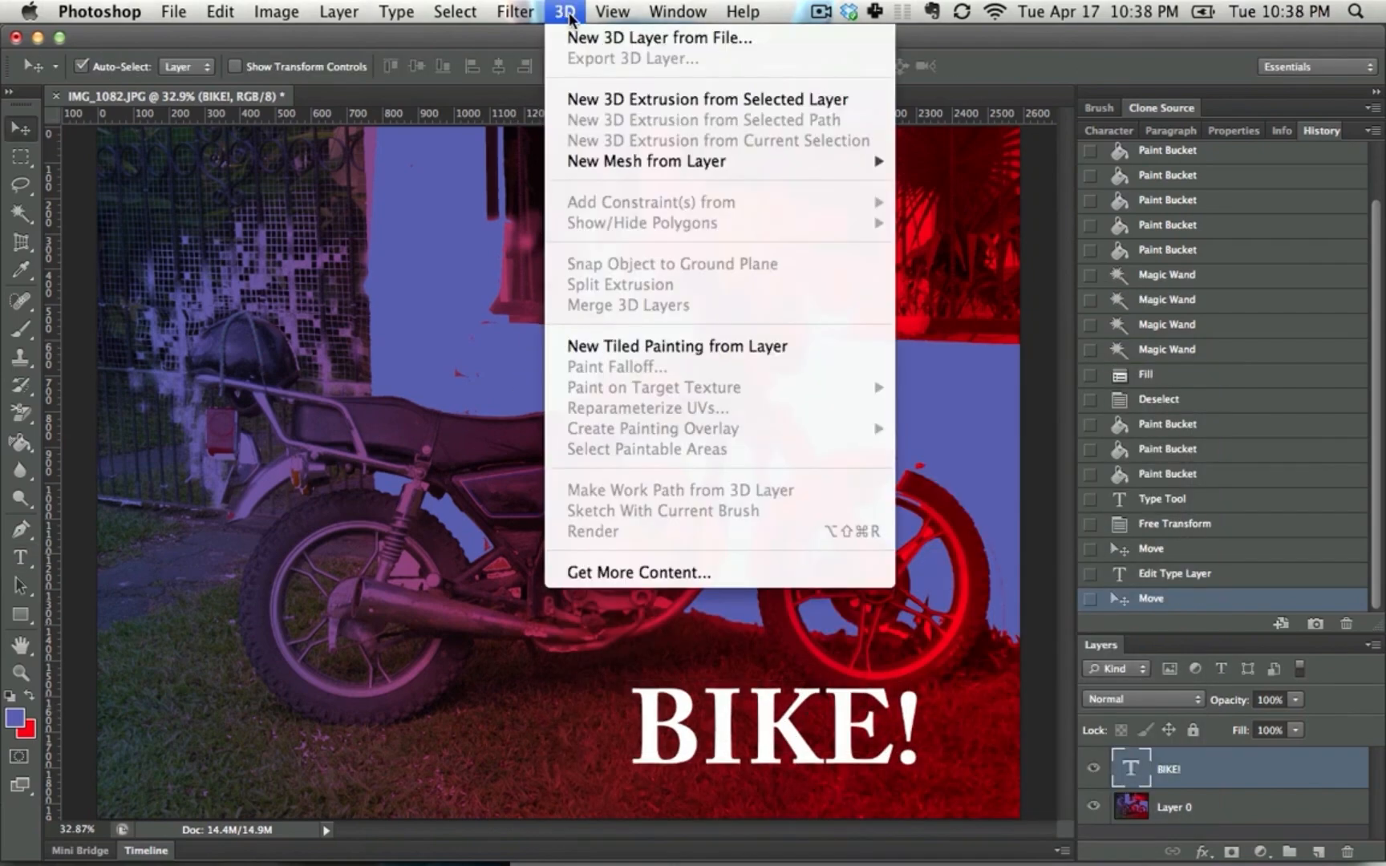
left_click(690, 102)
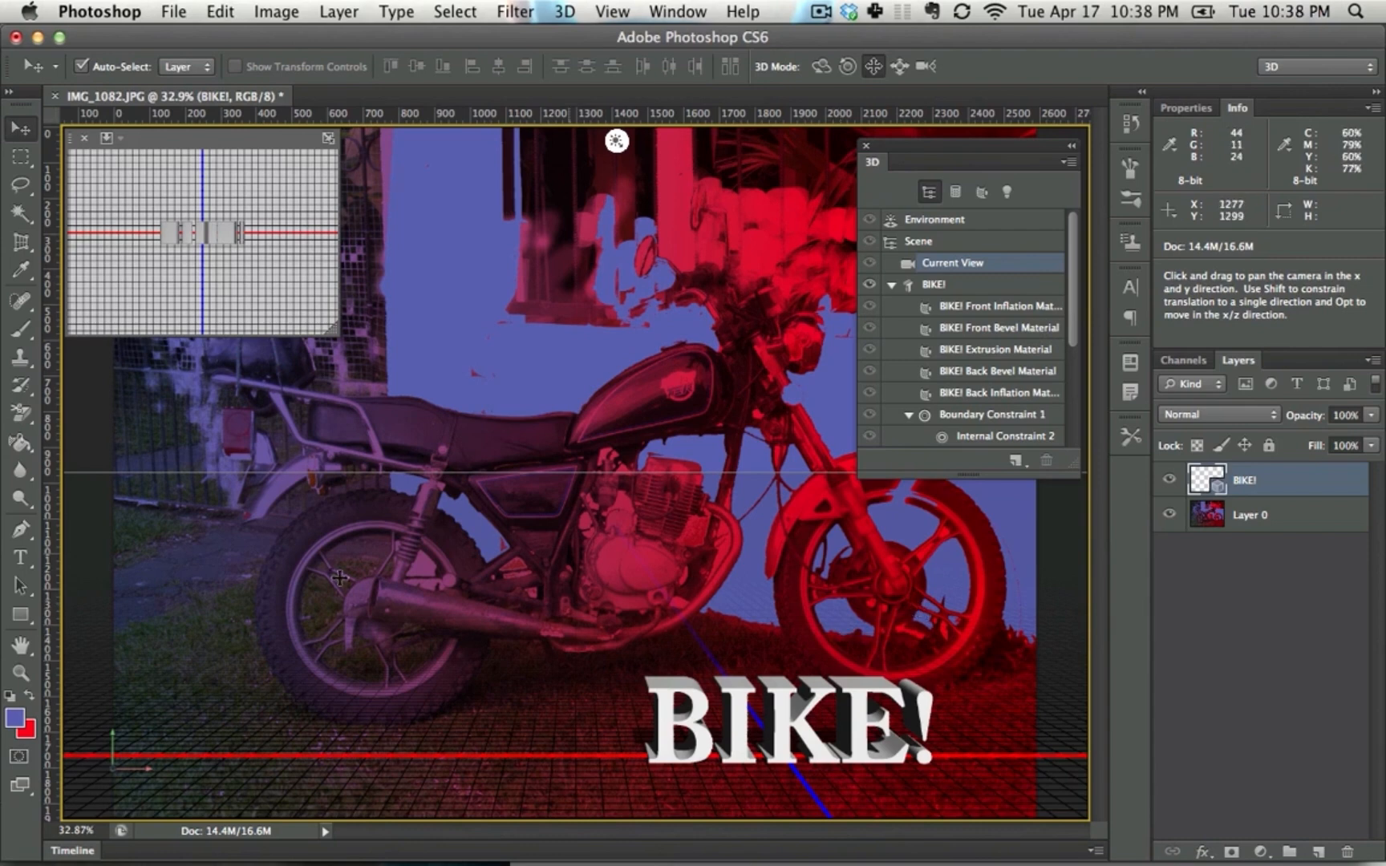
Apply the Fun Textured3 material to the front face of the 3D "BIKE!" text with the 3D Material Drop tool, and select Layer 0
left_click(21, 444)
left_click(21, 444)
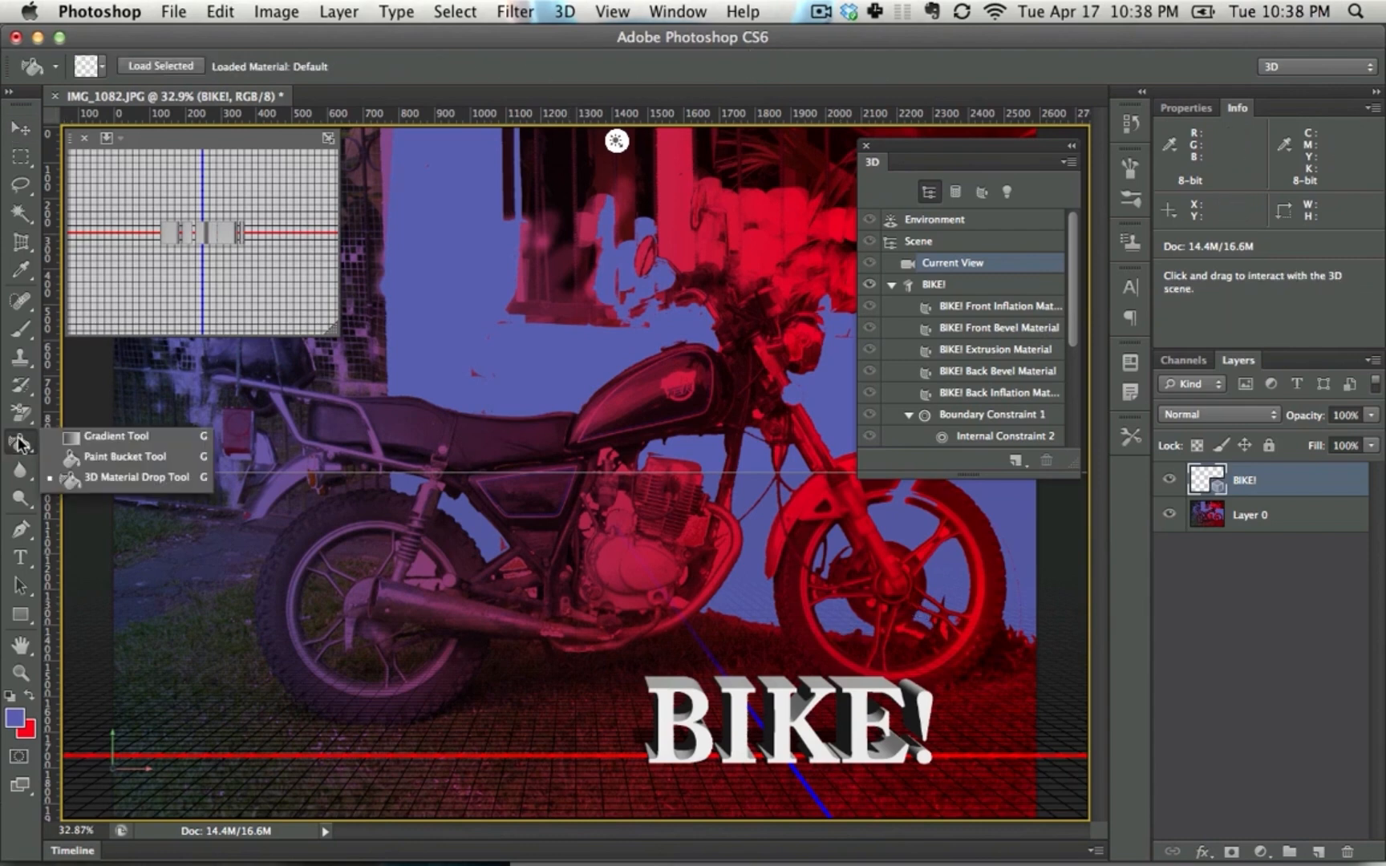
left_click(88, 485)
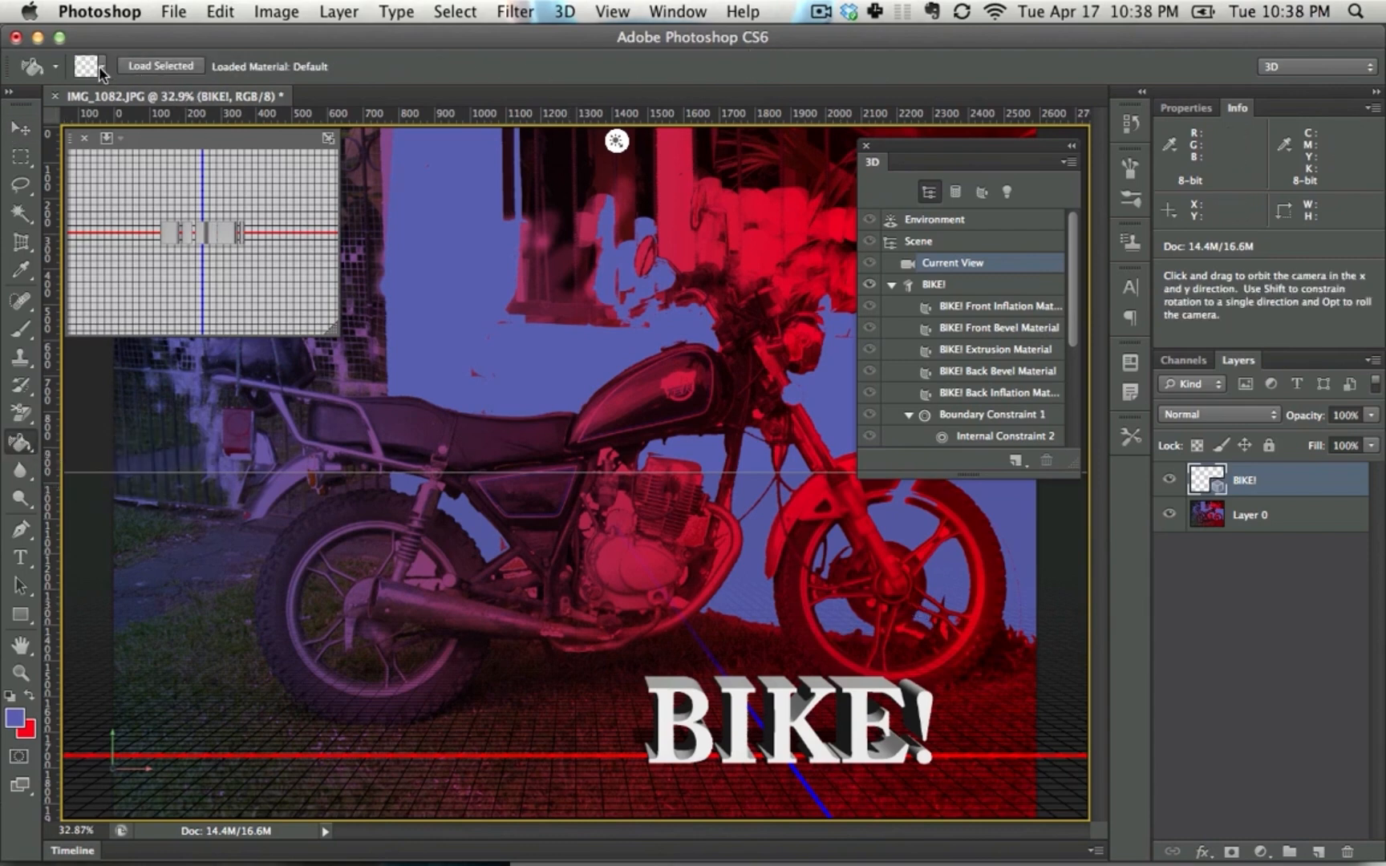
left_click(99, 66)
left_click(186, 195)
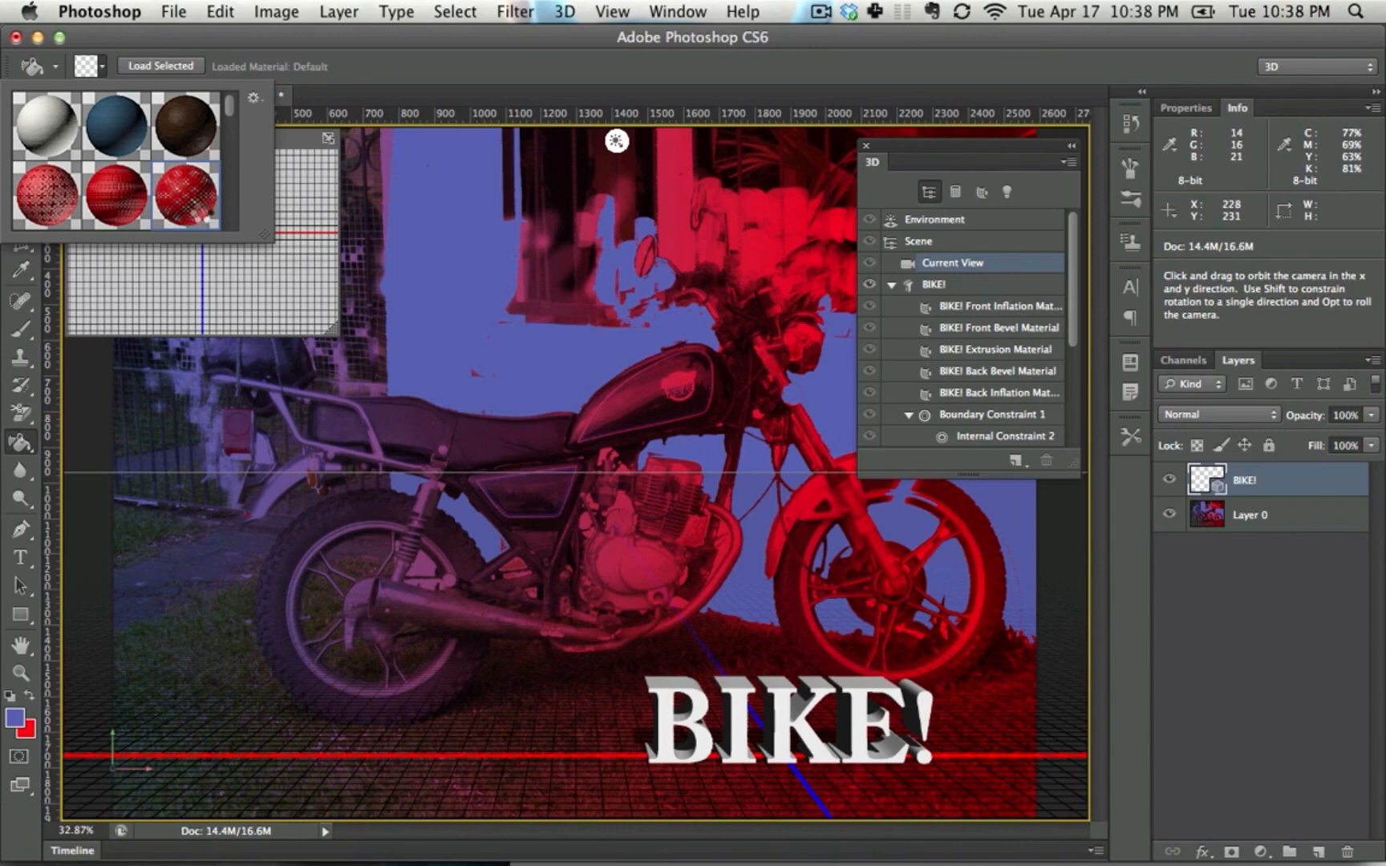
left_click(709, 721)
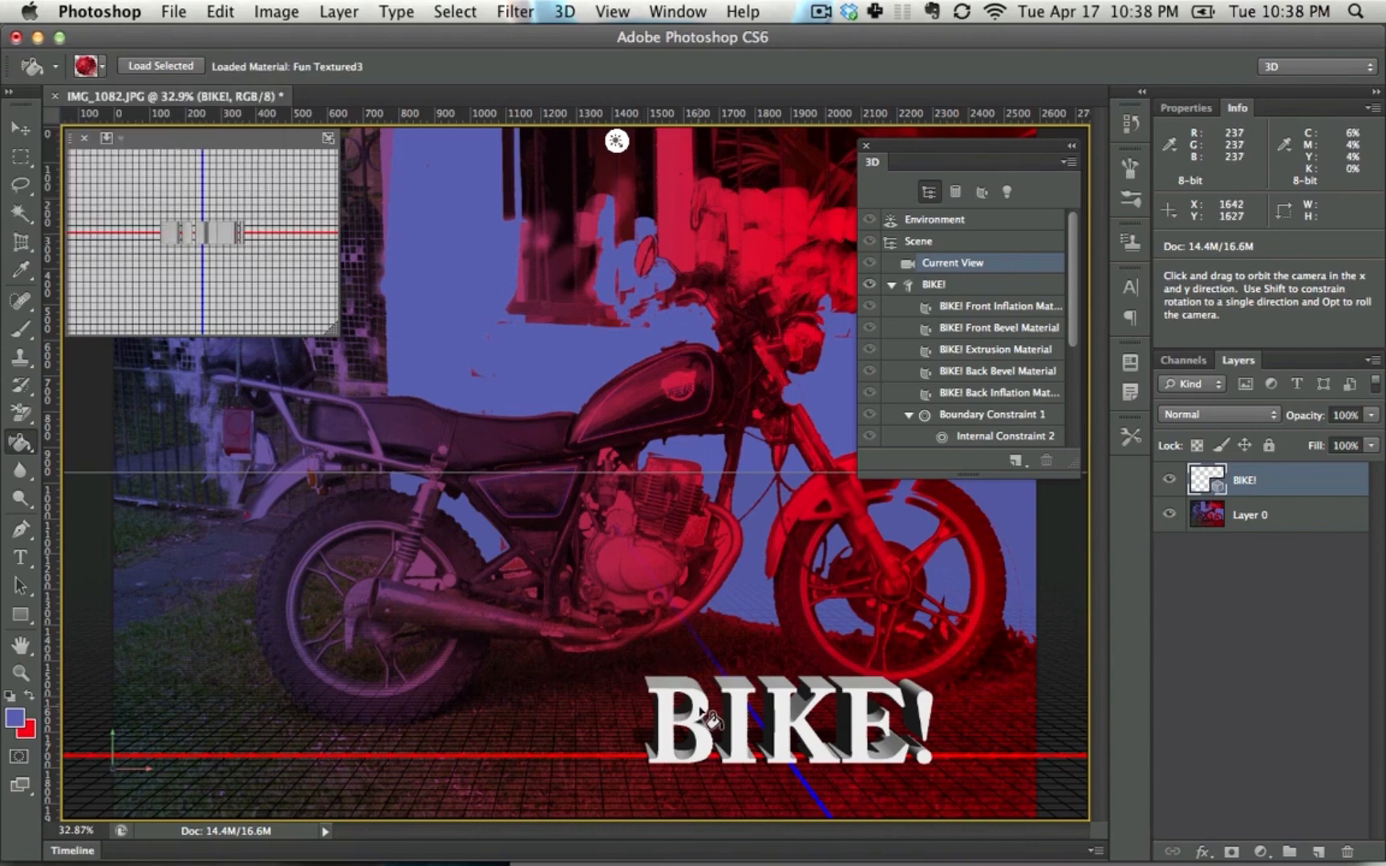
left_click(709, 721)
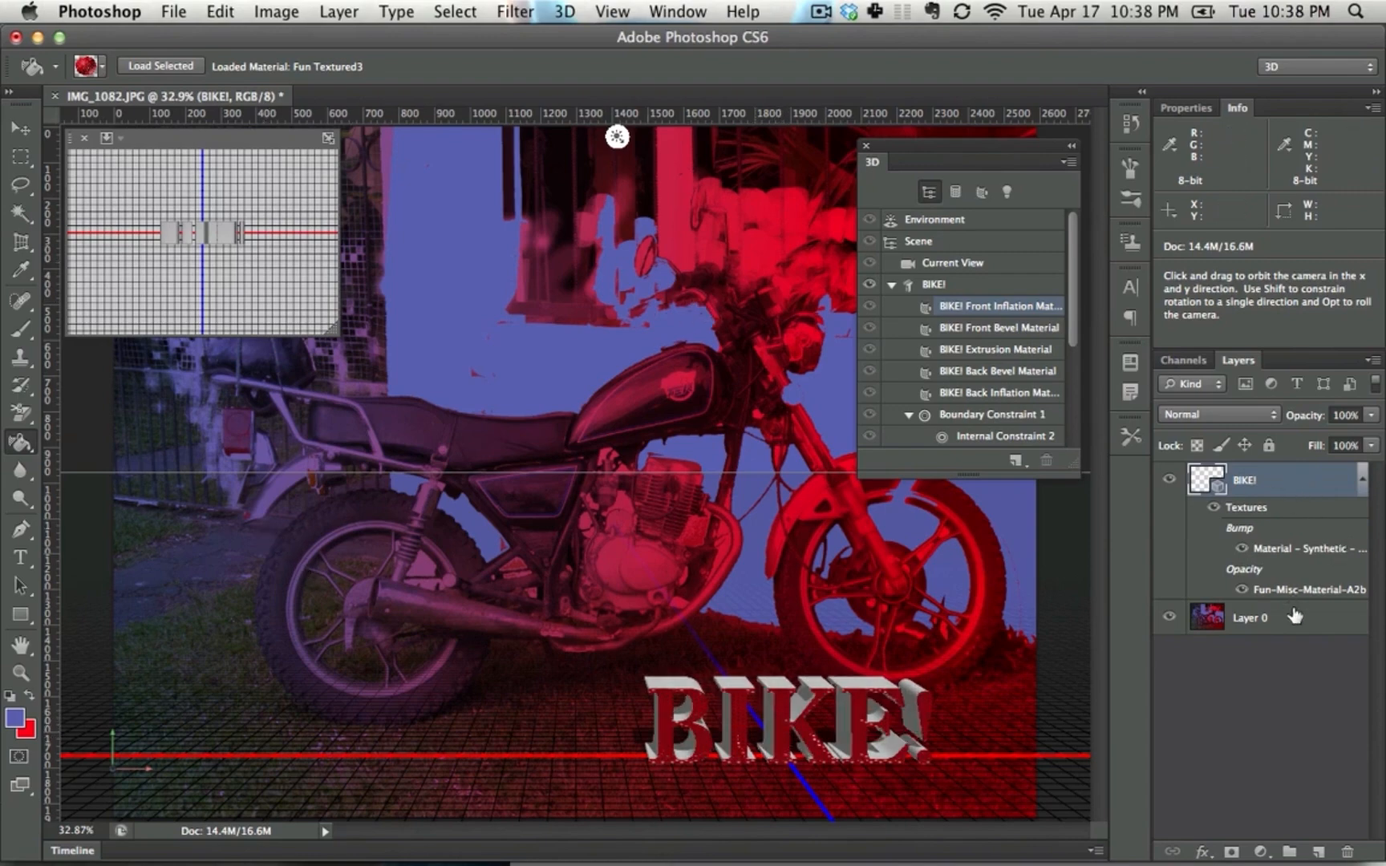
left_click(1295, 616)
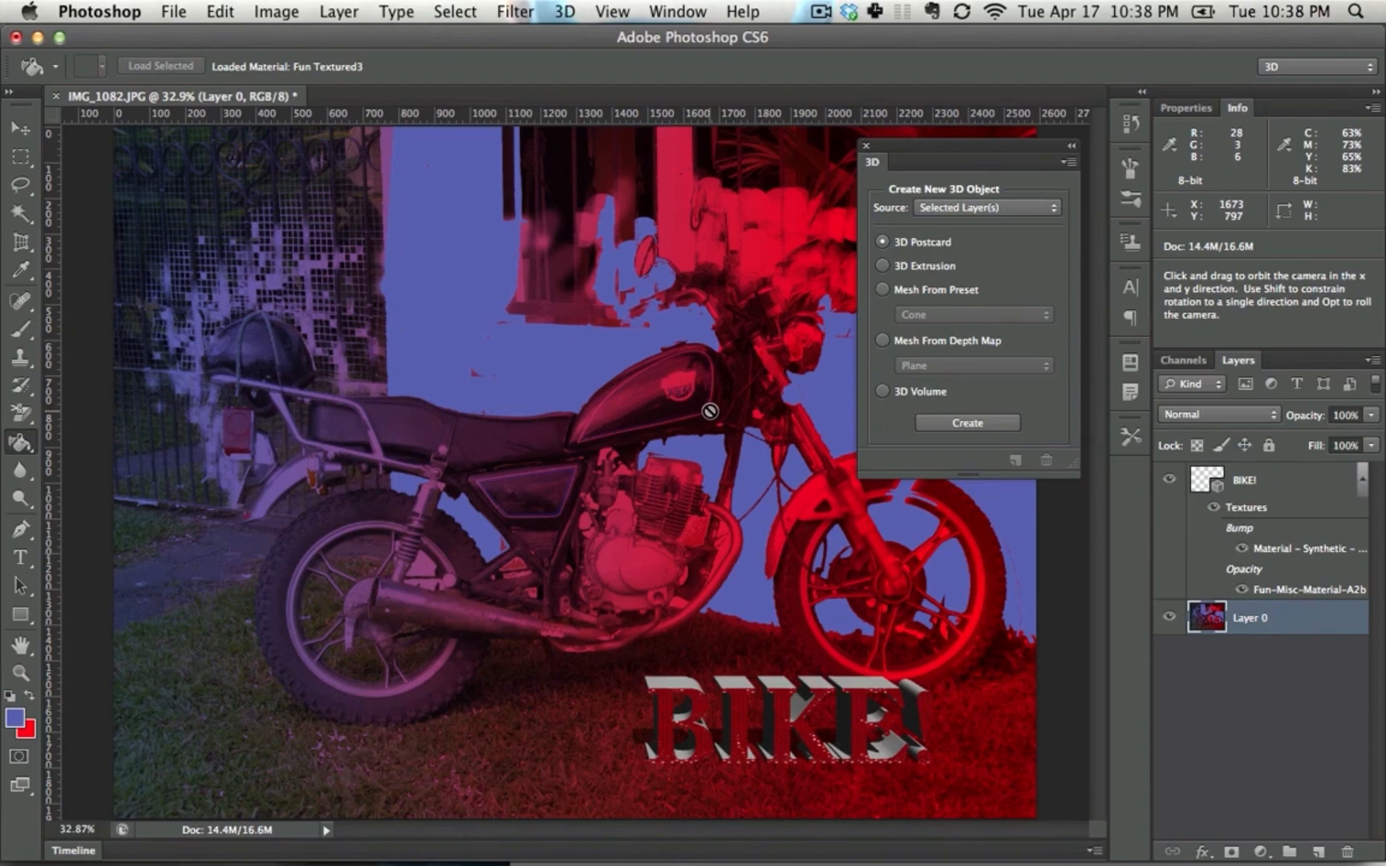